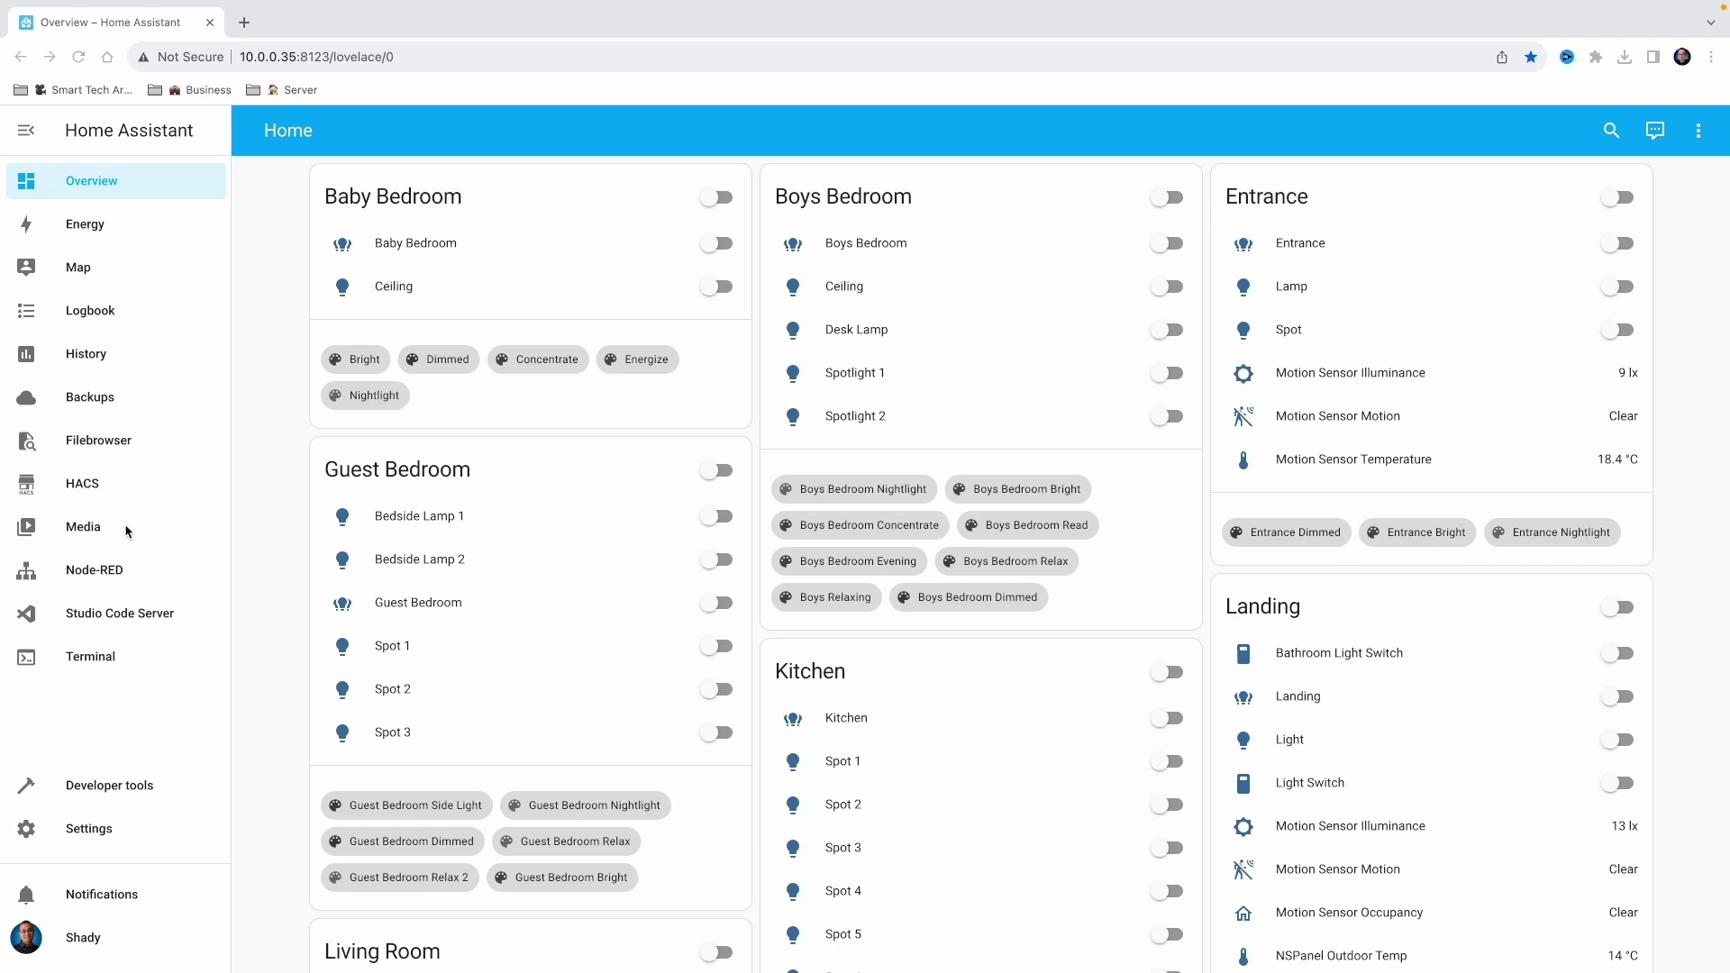
Search HACS repositories for 'ala' and download the Alarmo integration
click(124, 492)
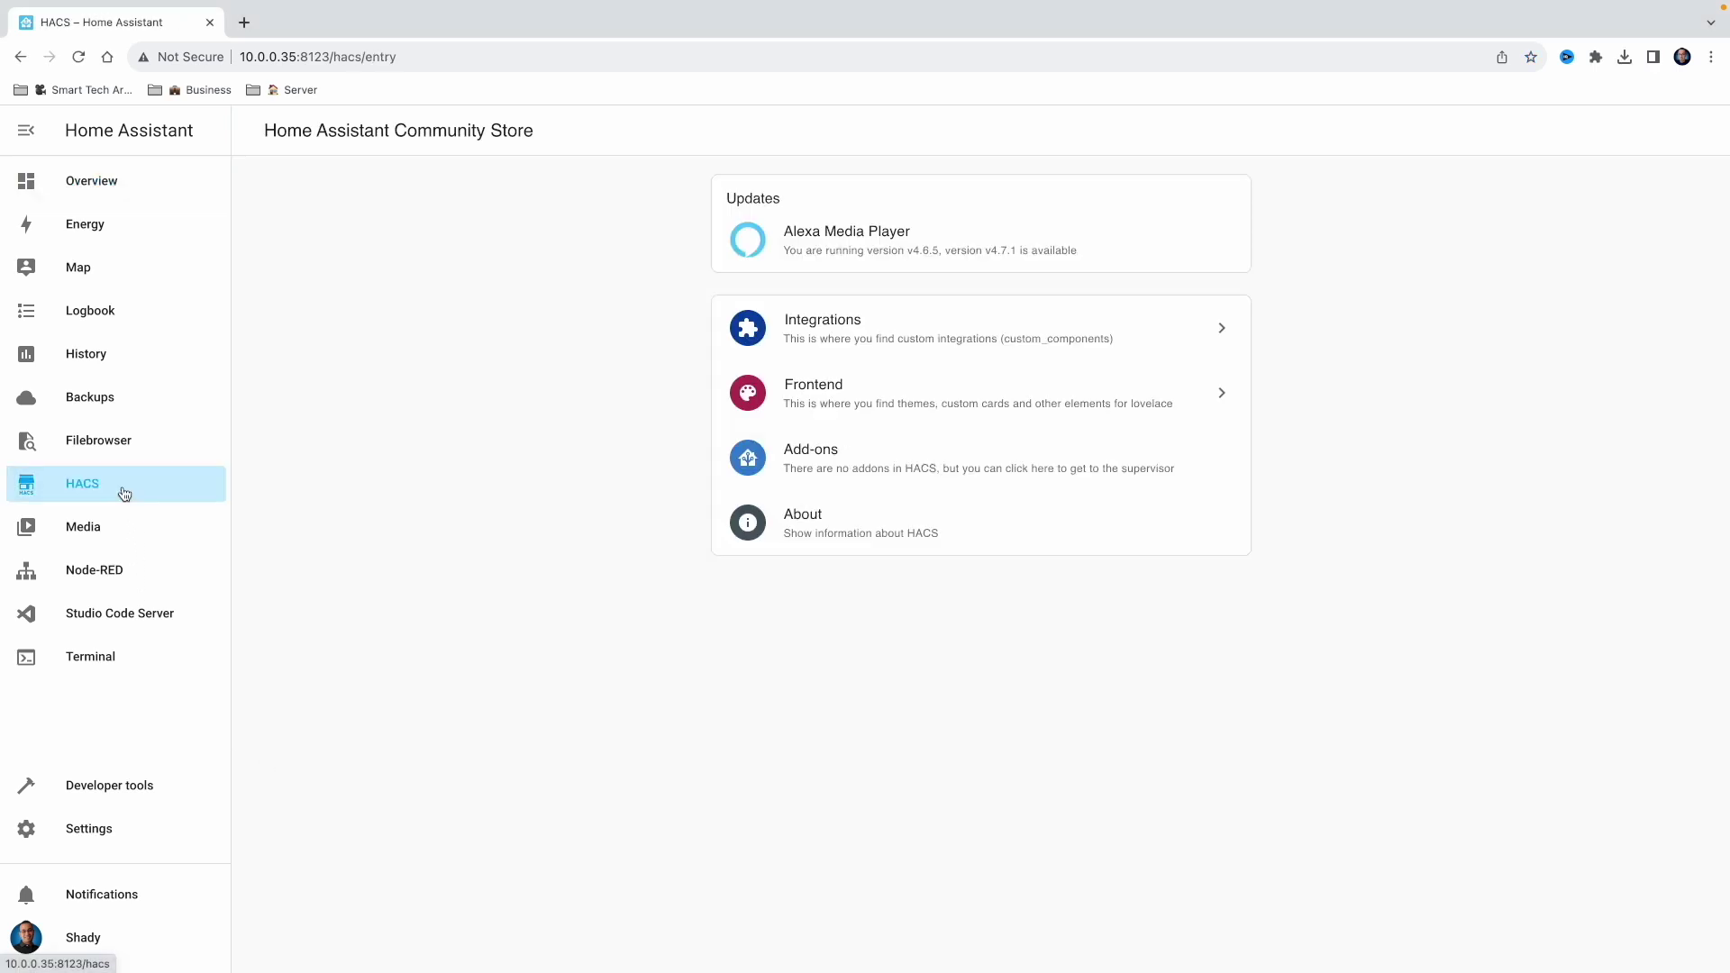
click(859, 349)
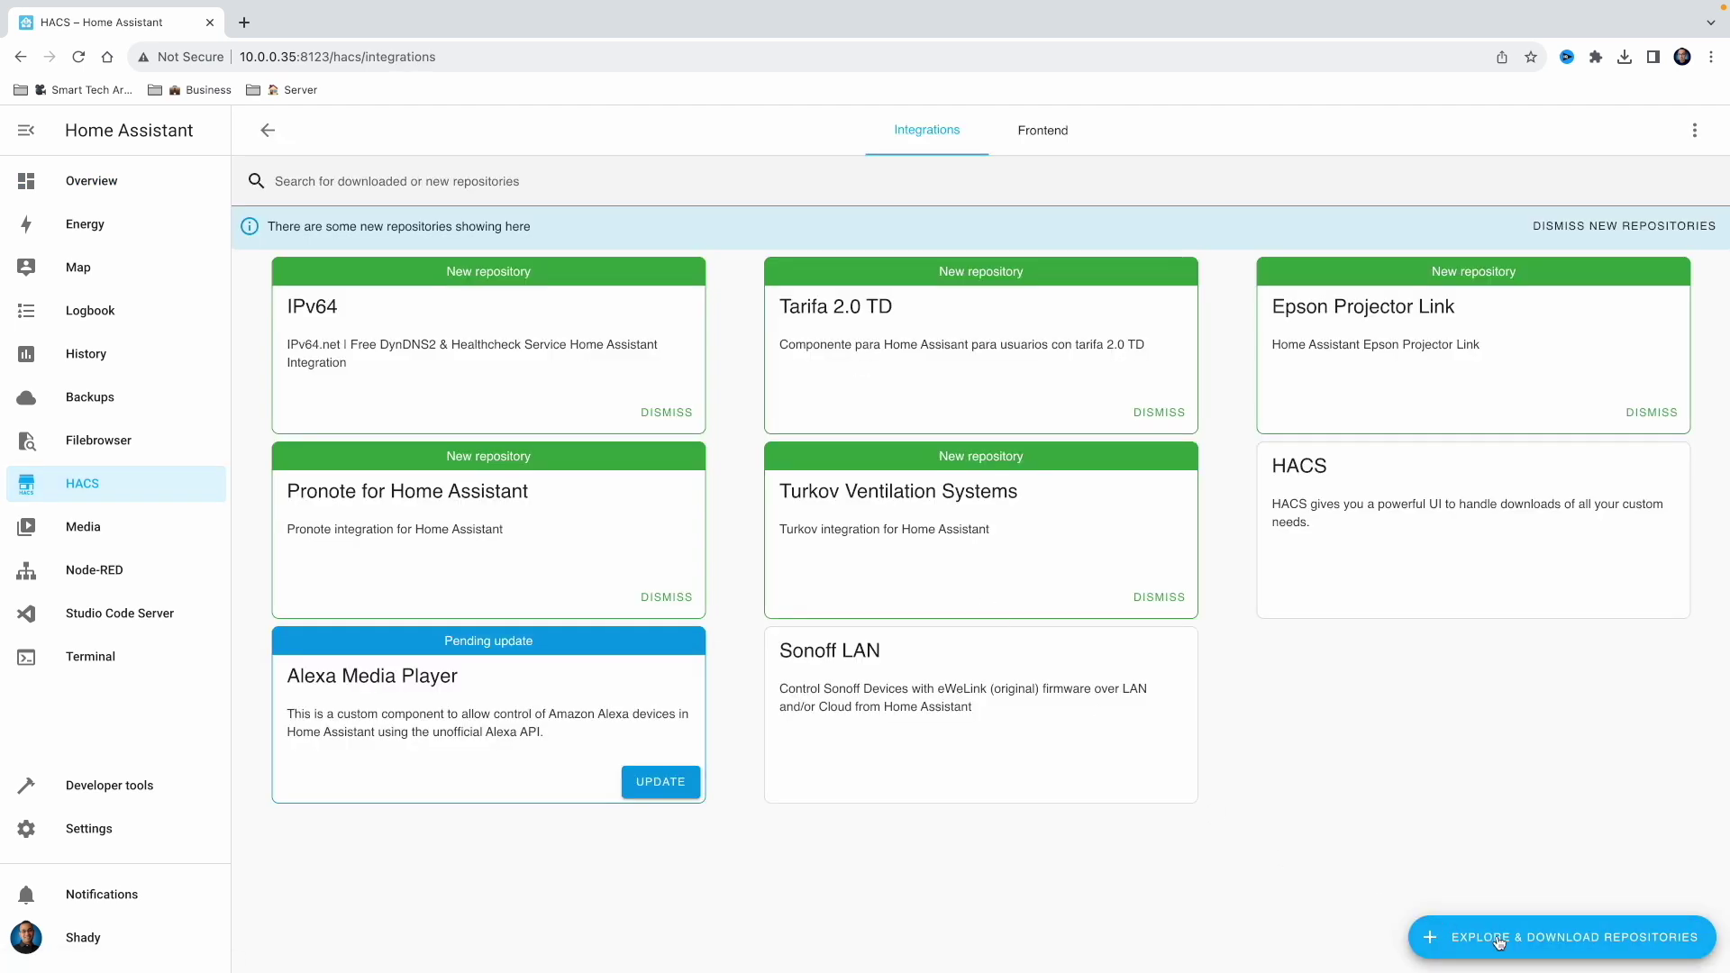
click(1586, 939)
click(800, 255)
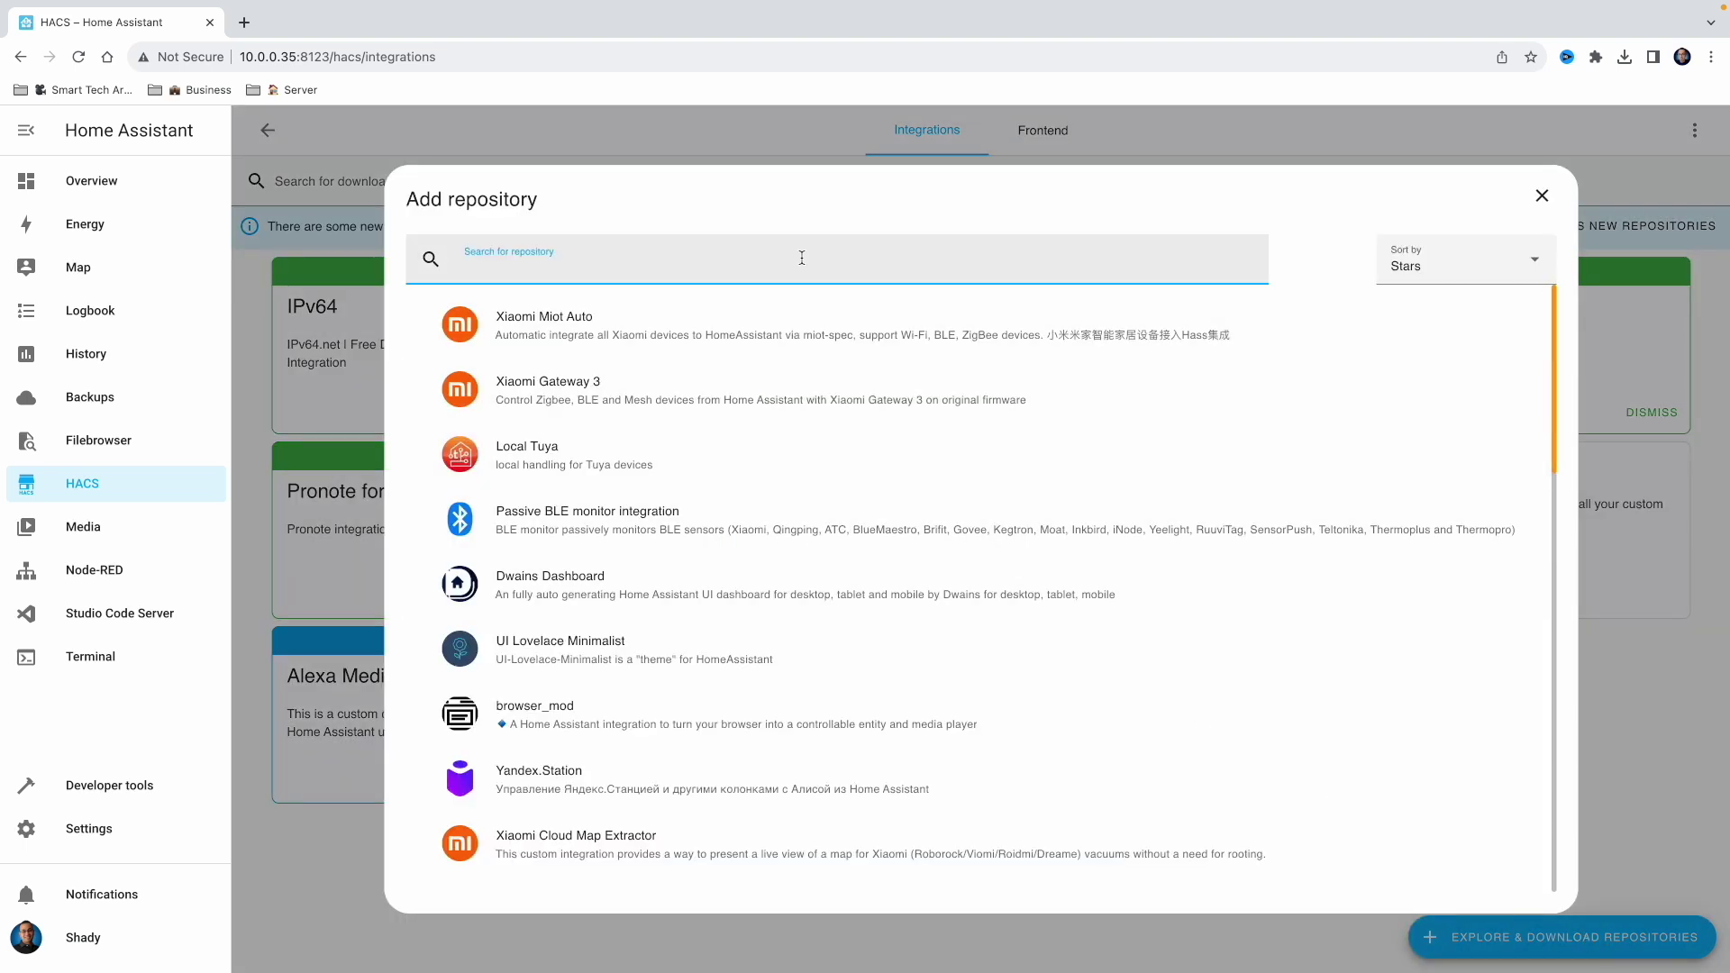
text(alar)
click(779, 331)
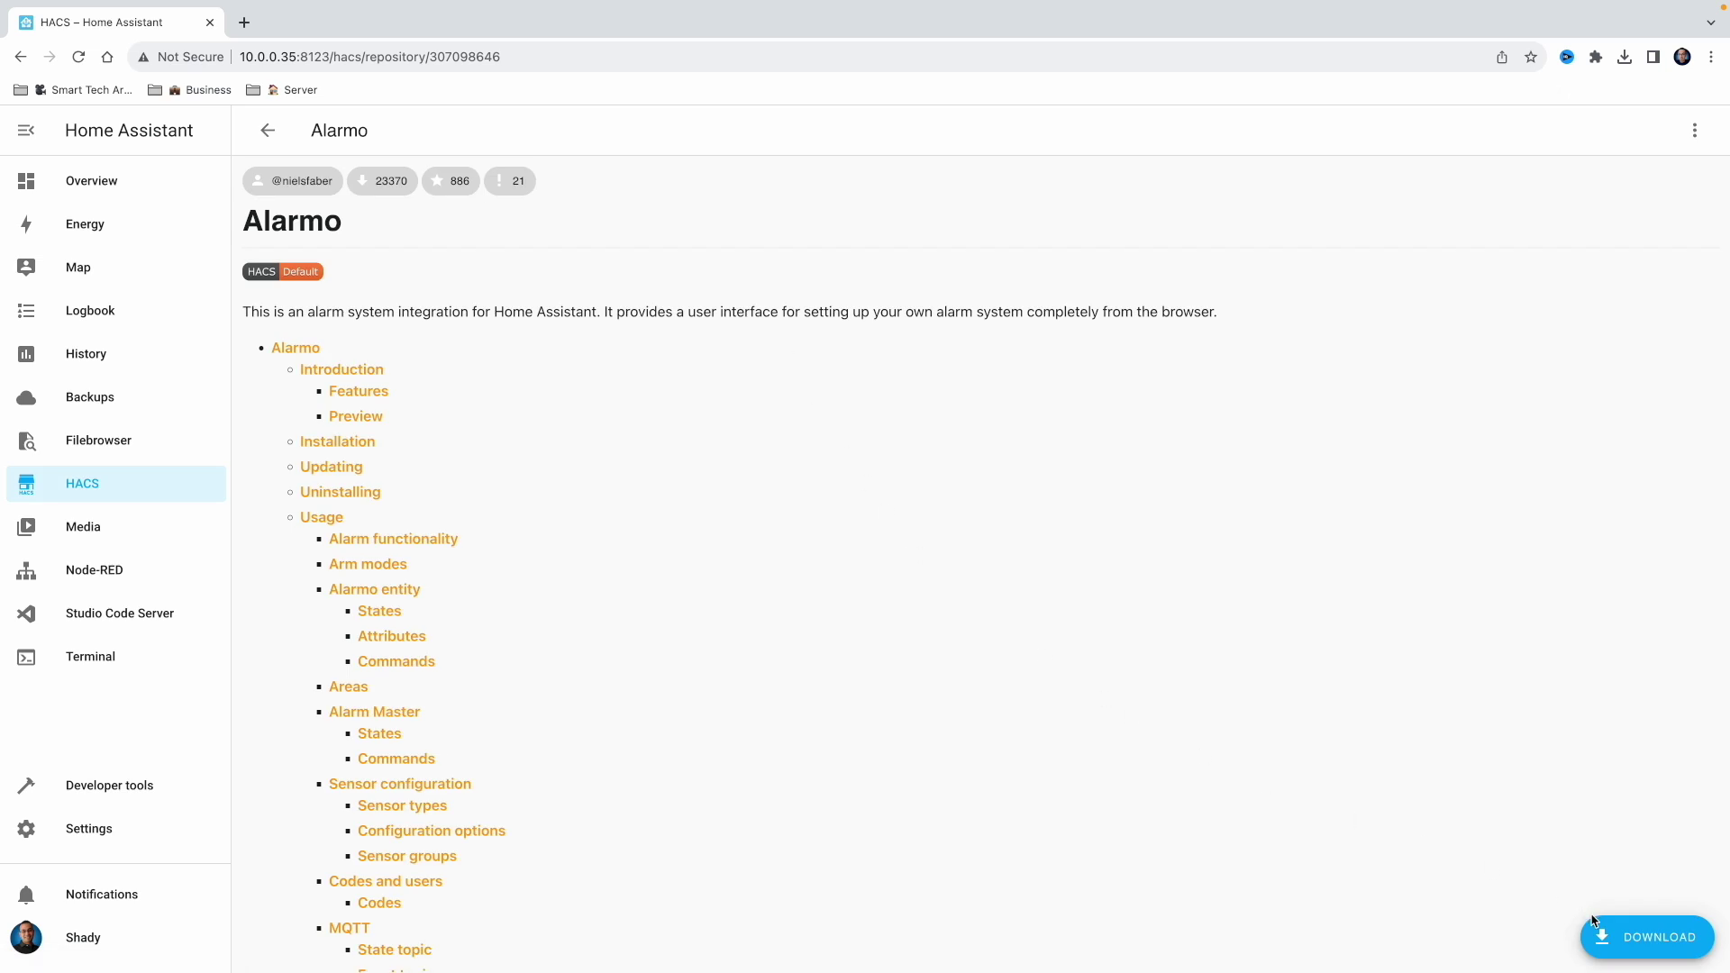
click(1623, 941)
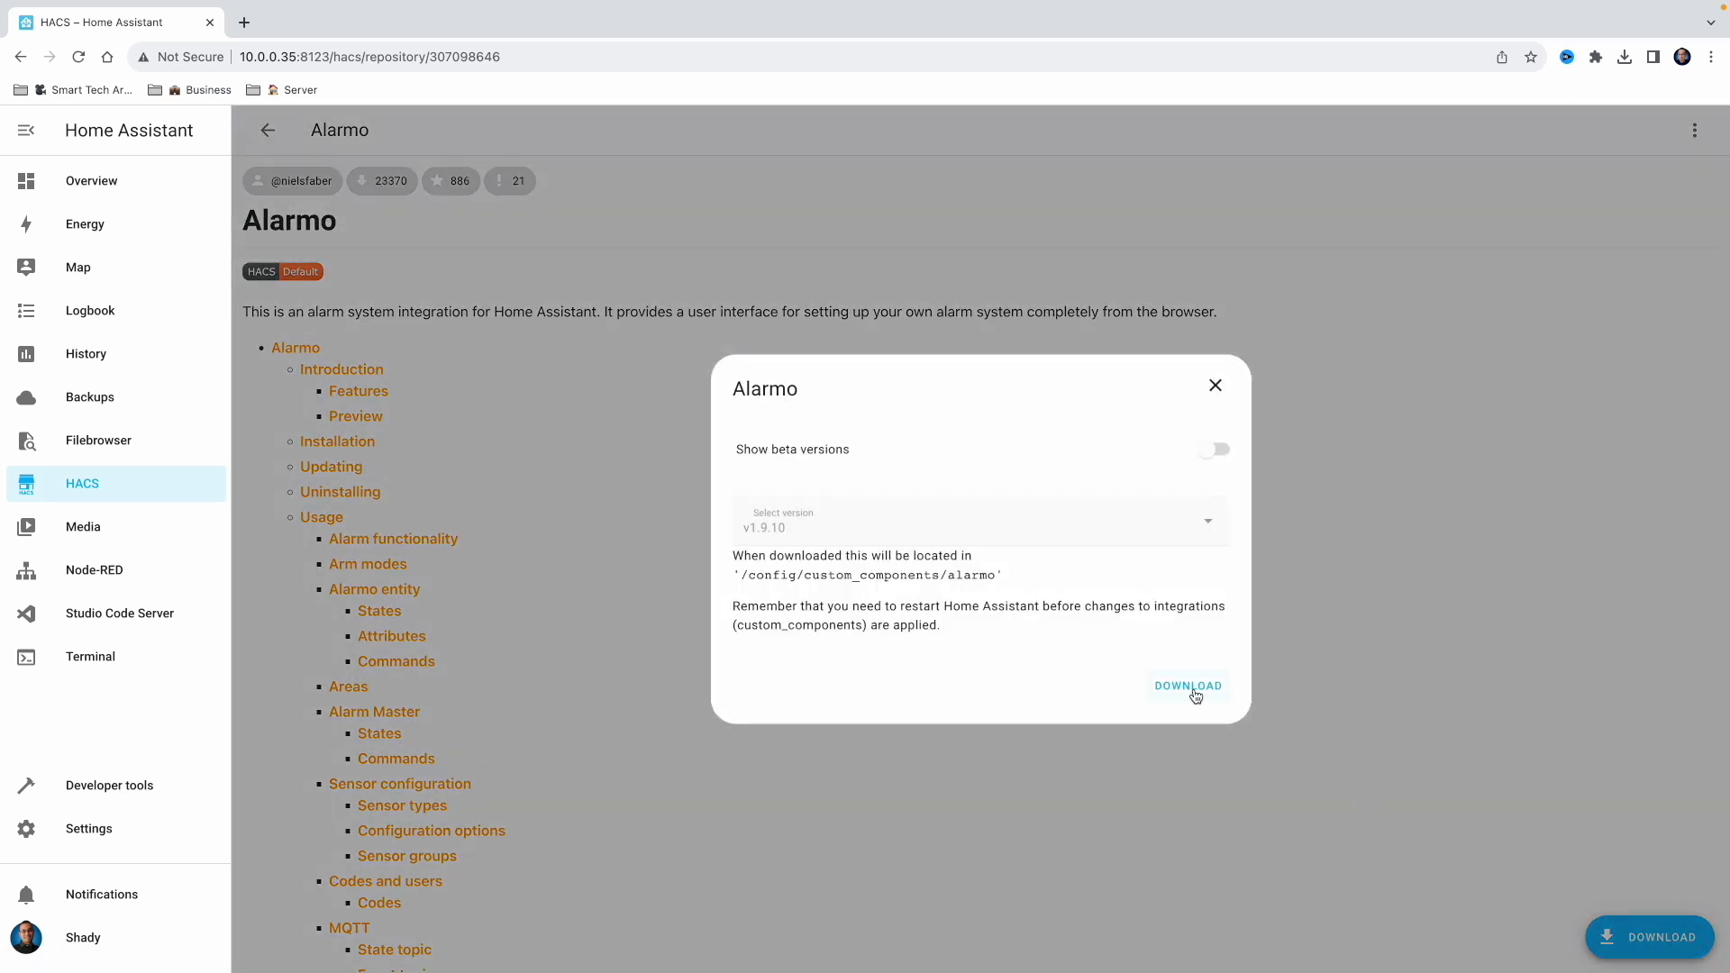
click(1191, 689)
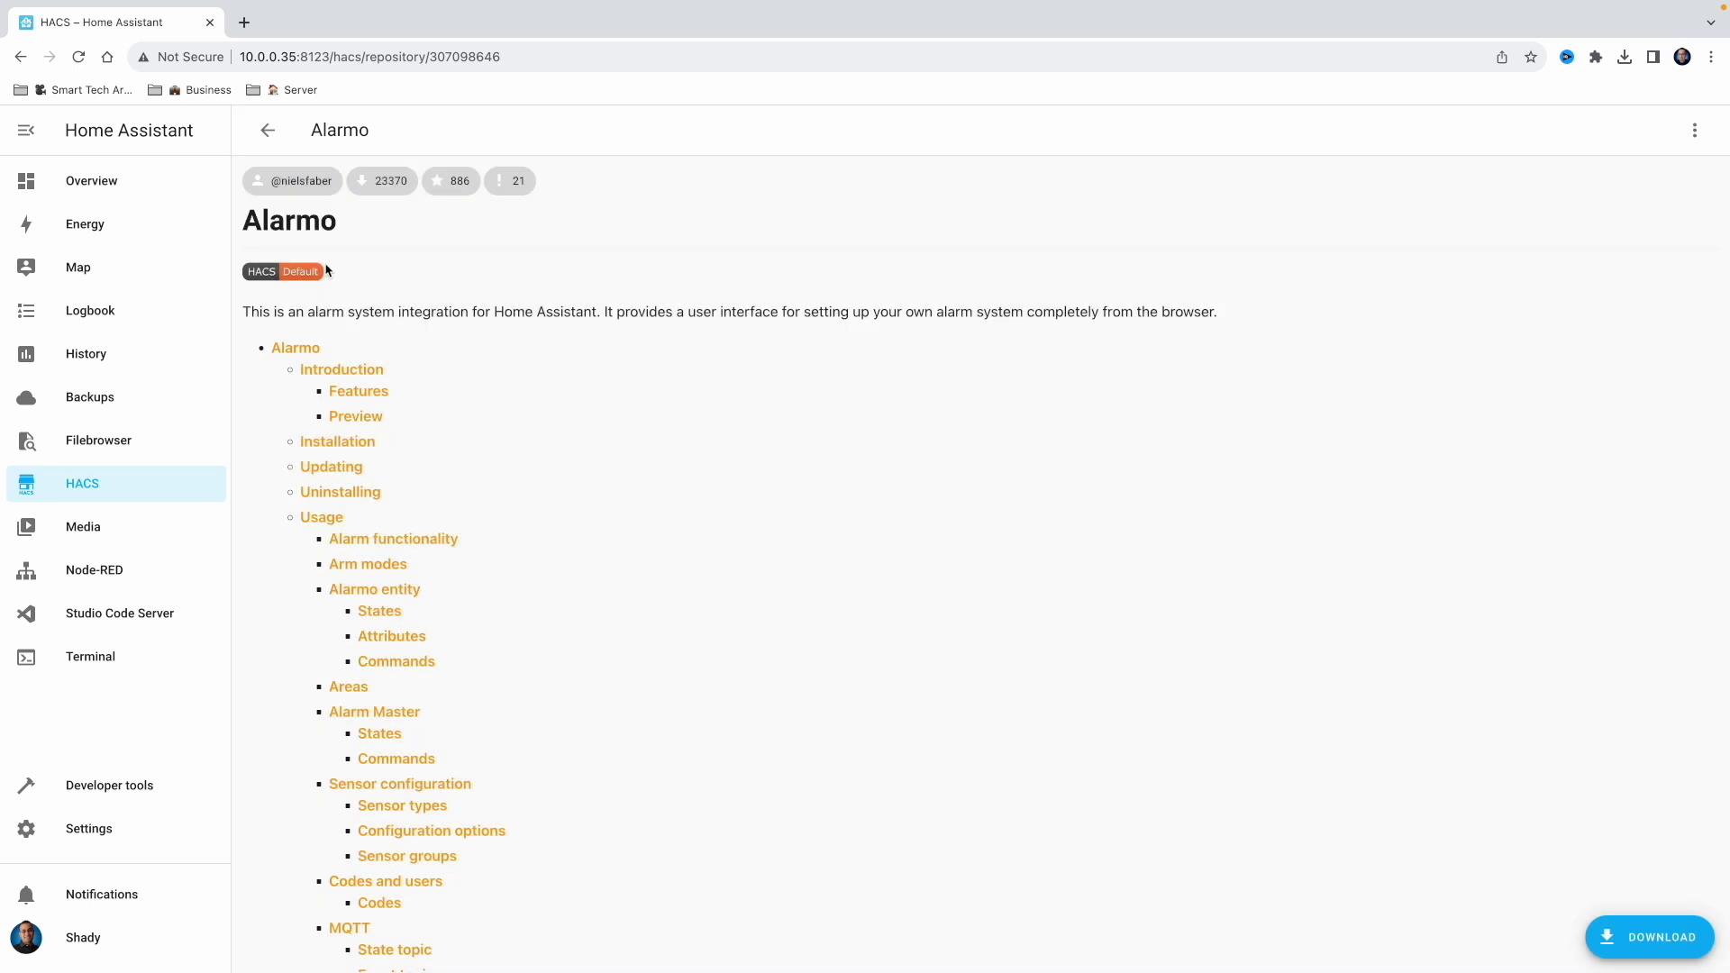
click(278, 145)
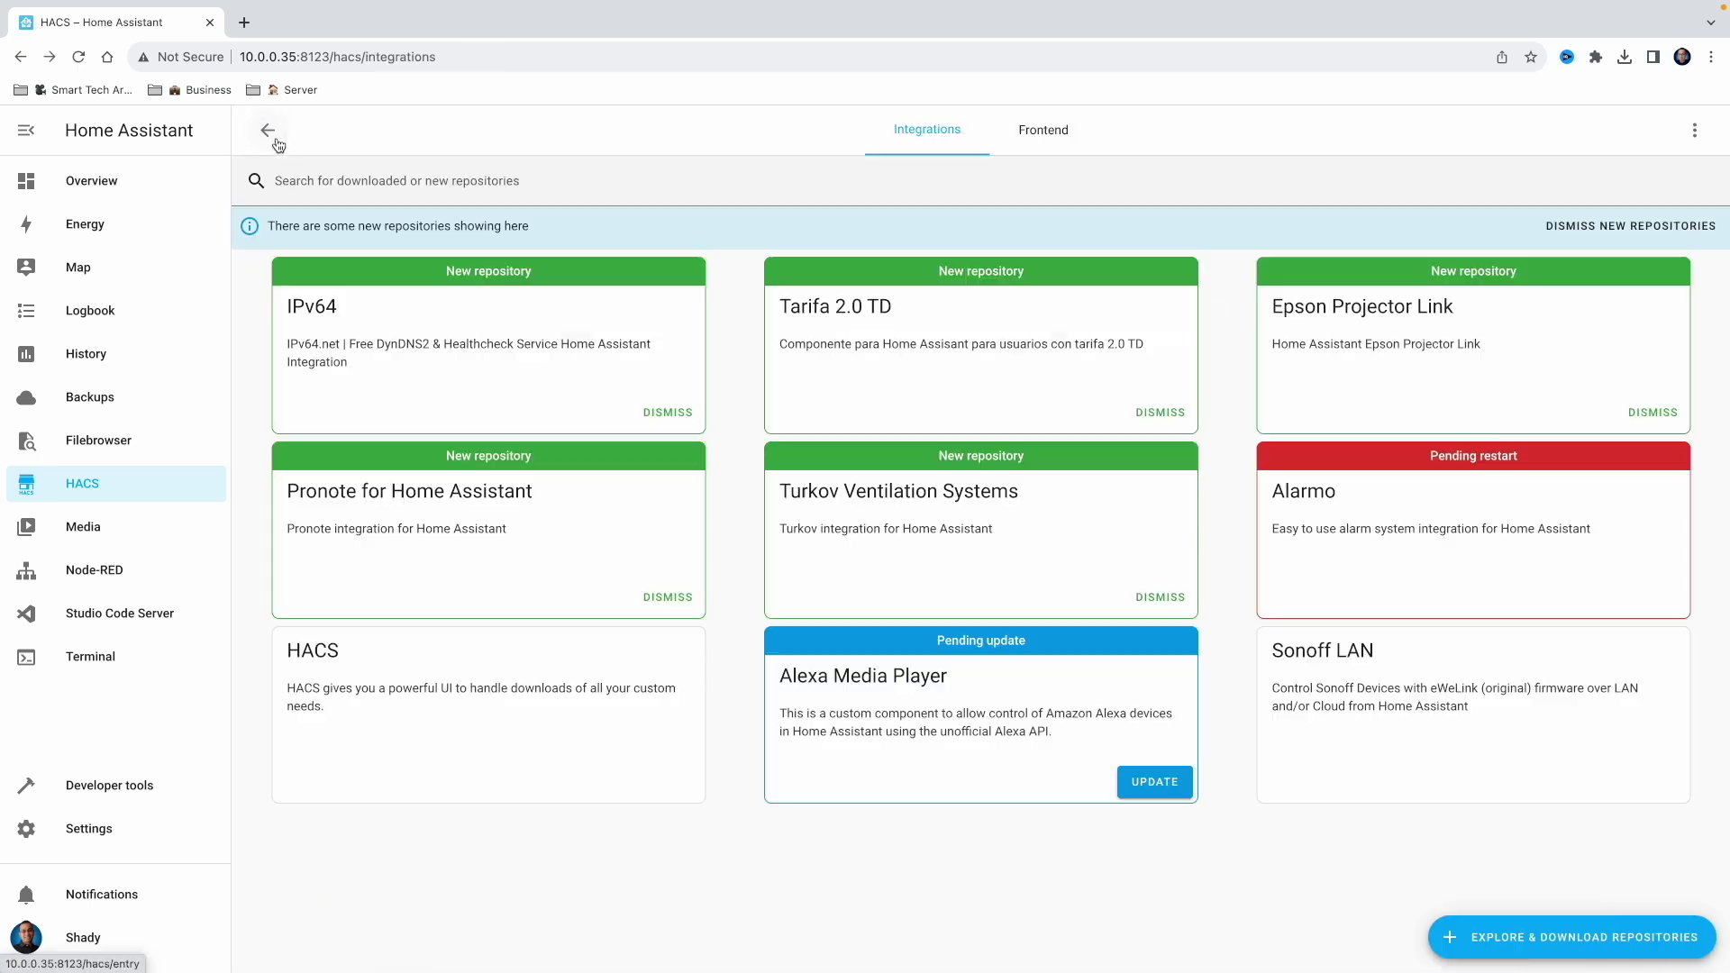
Restart Home Assistant from Settings and go to Devices & services
click(139, 834)
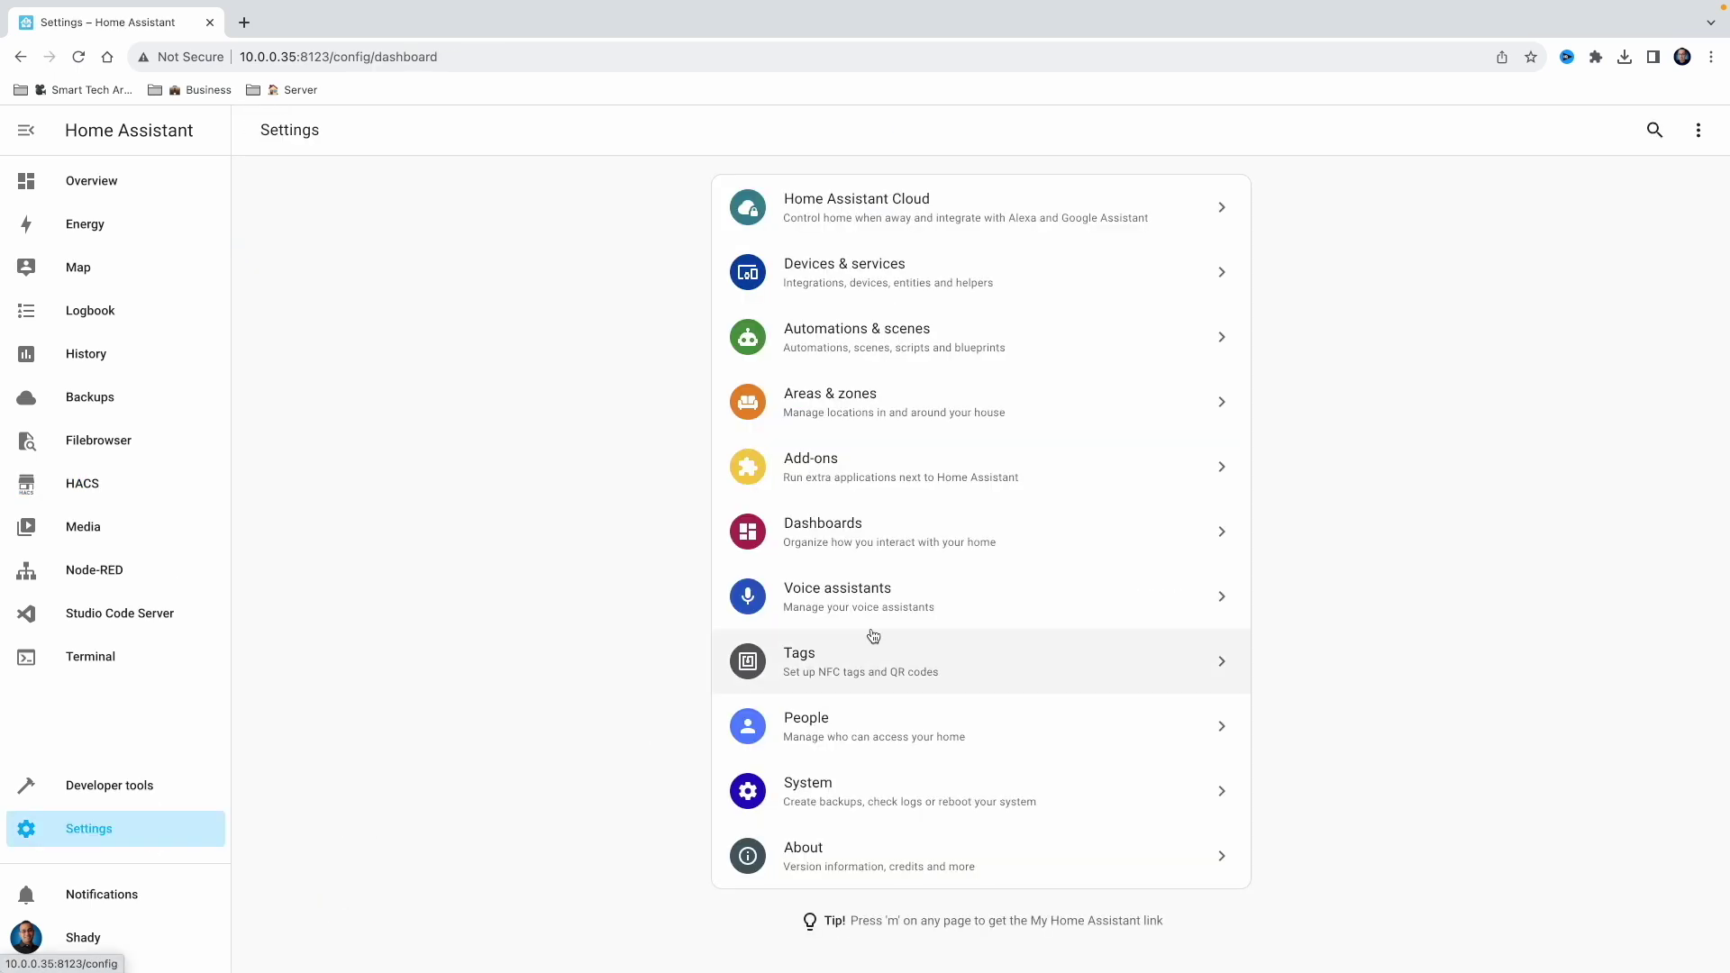
click(1695, 132)
click(1657, 236)
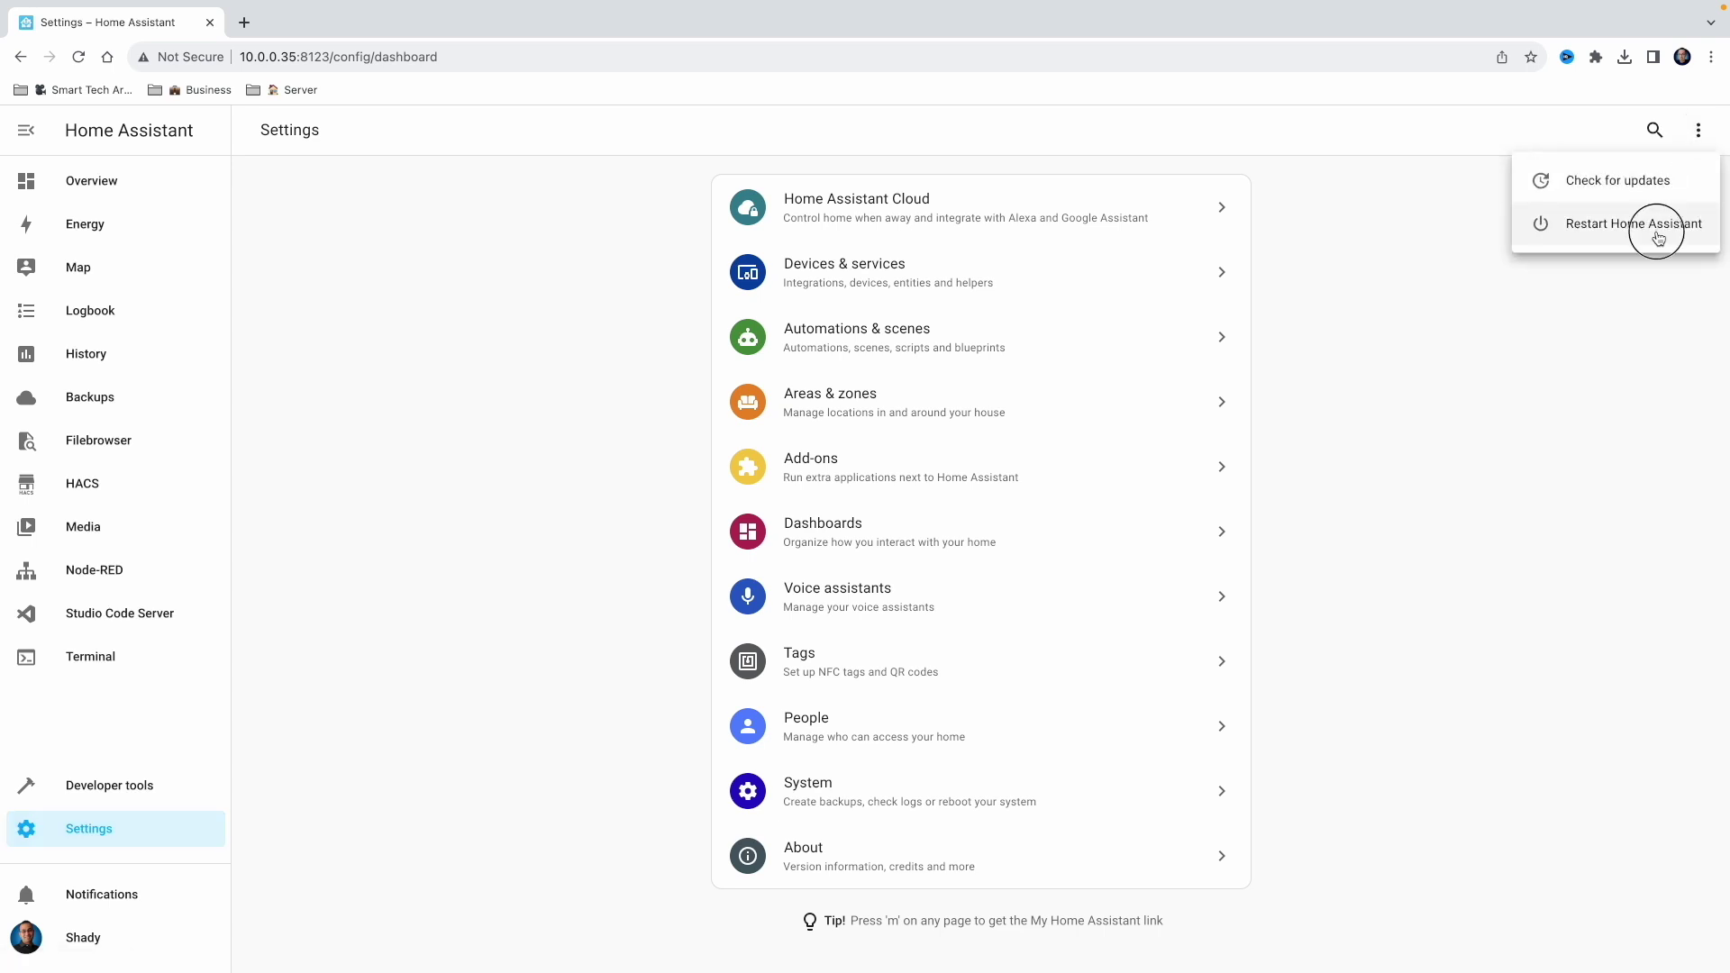
click(867, 584)
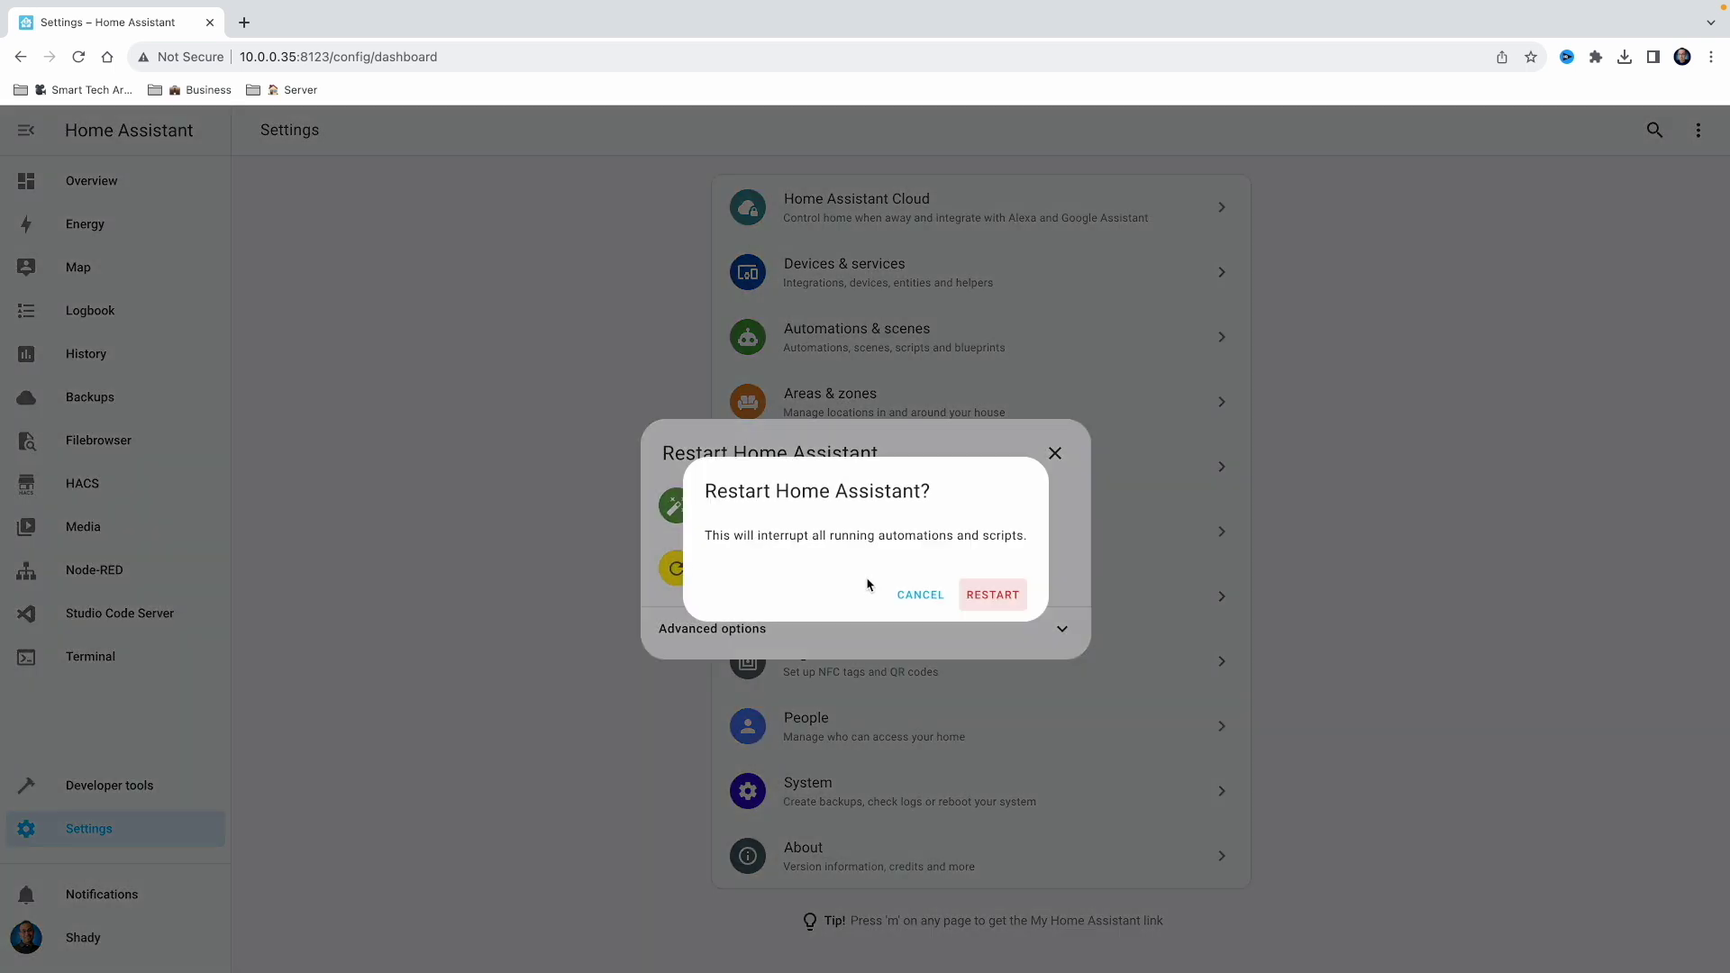
click(1013, 598)
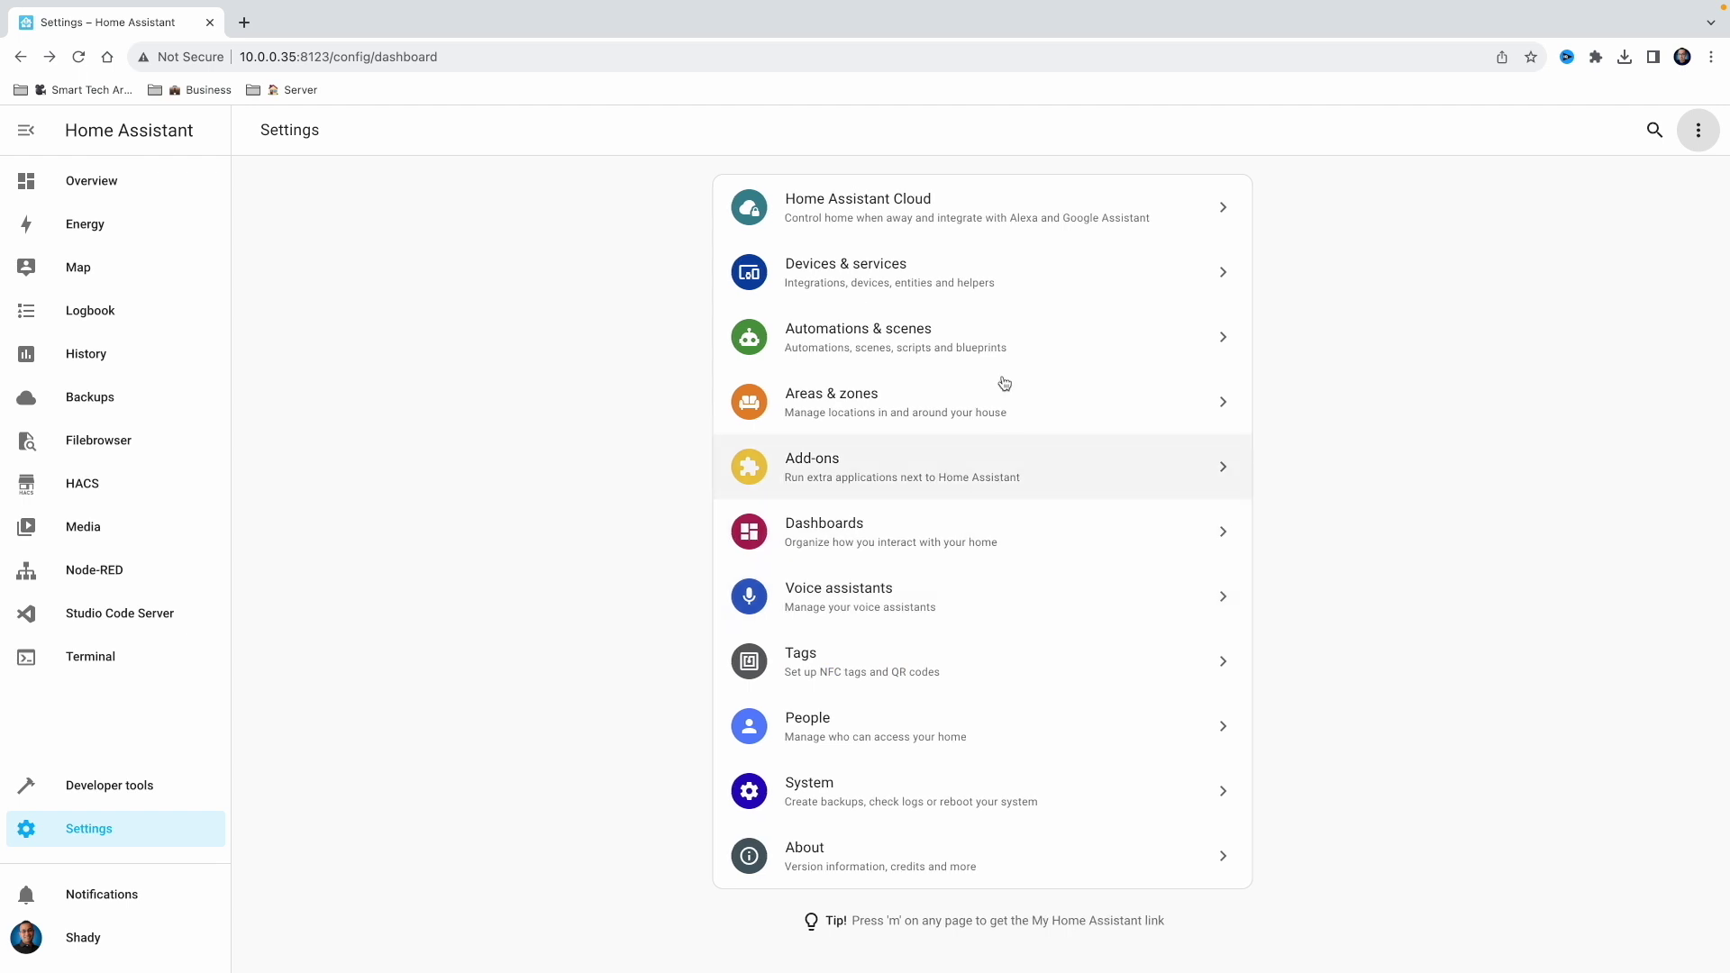
click(1012, 293)
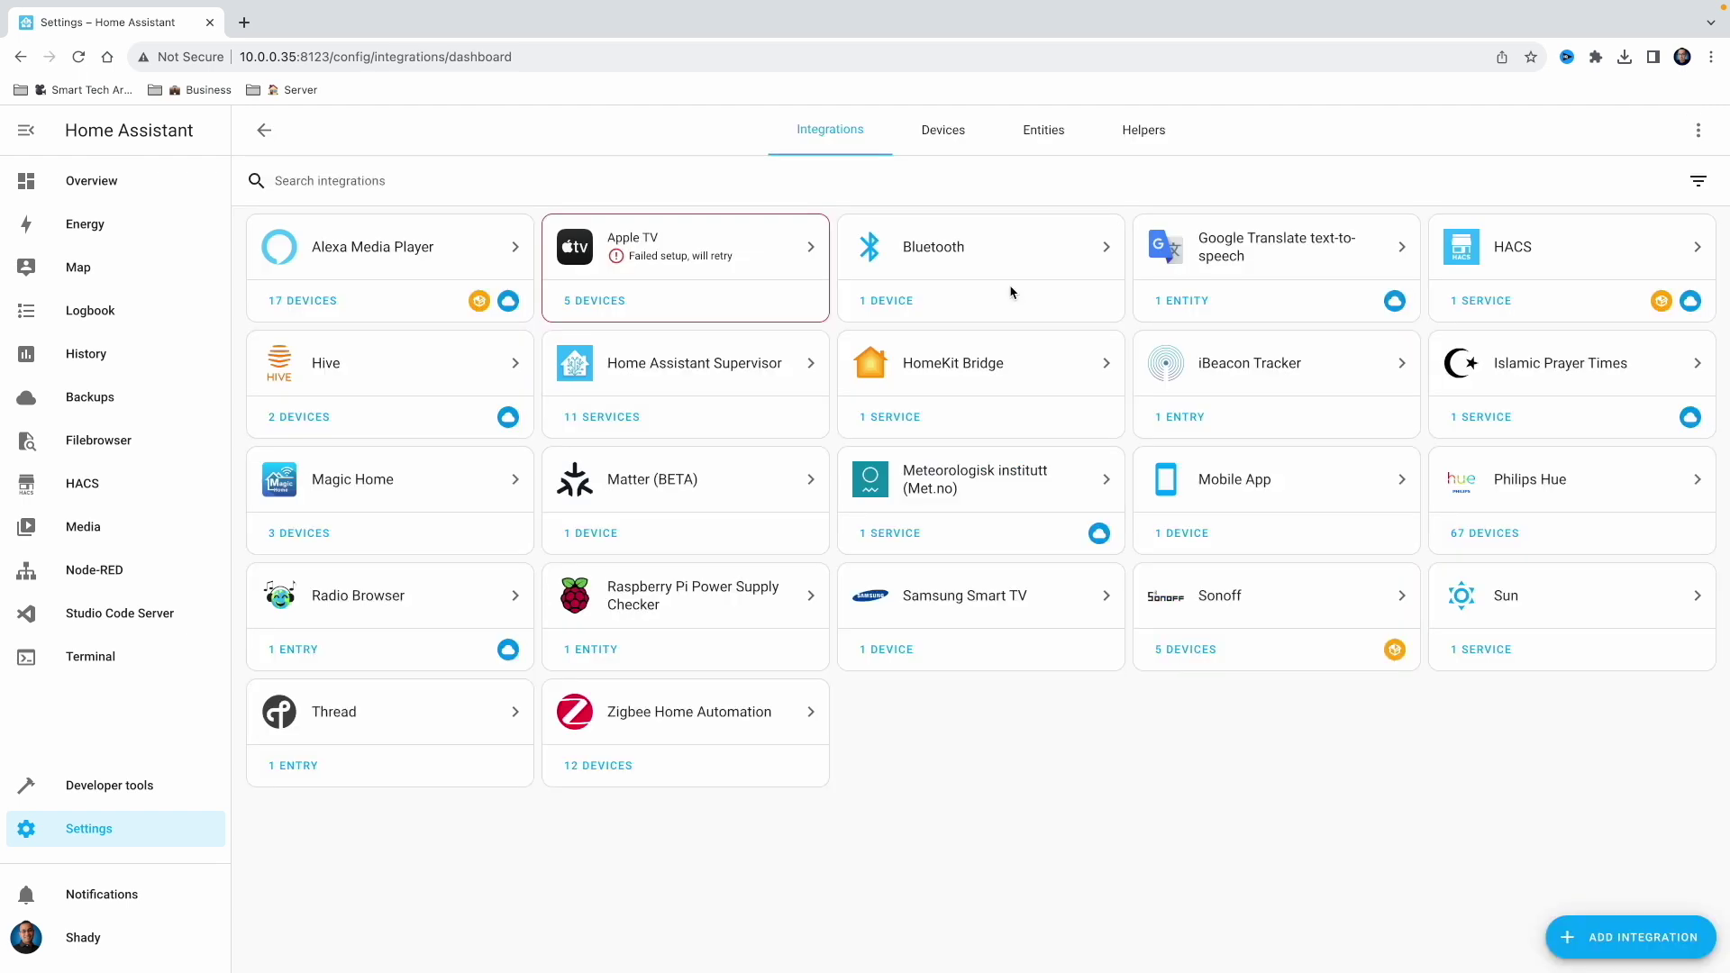
Add the Alarmo integration by searching 'ala', finish setup, and open the Alarmo panel
click(1581, 935)
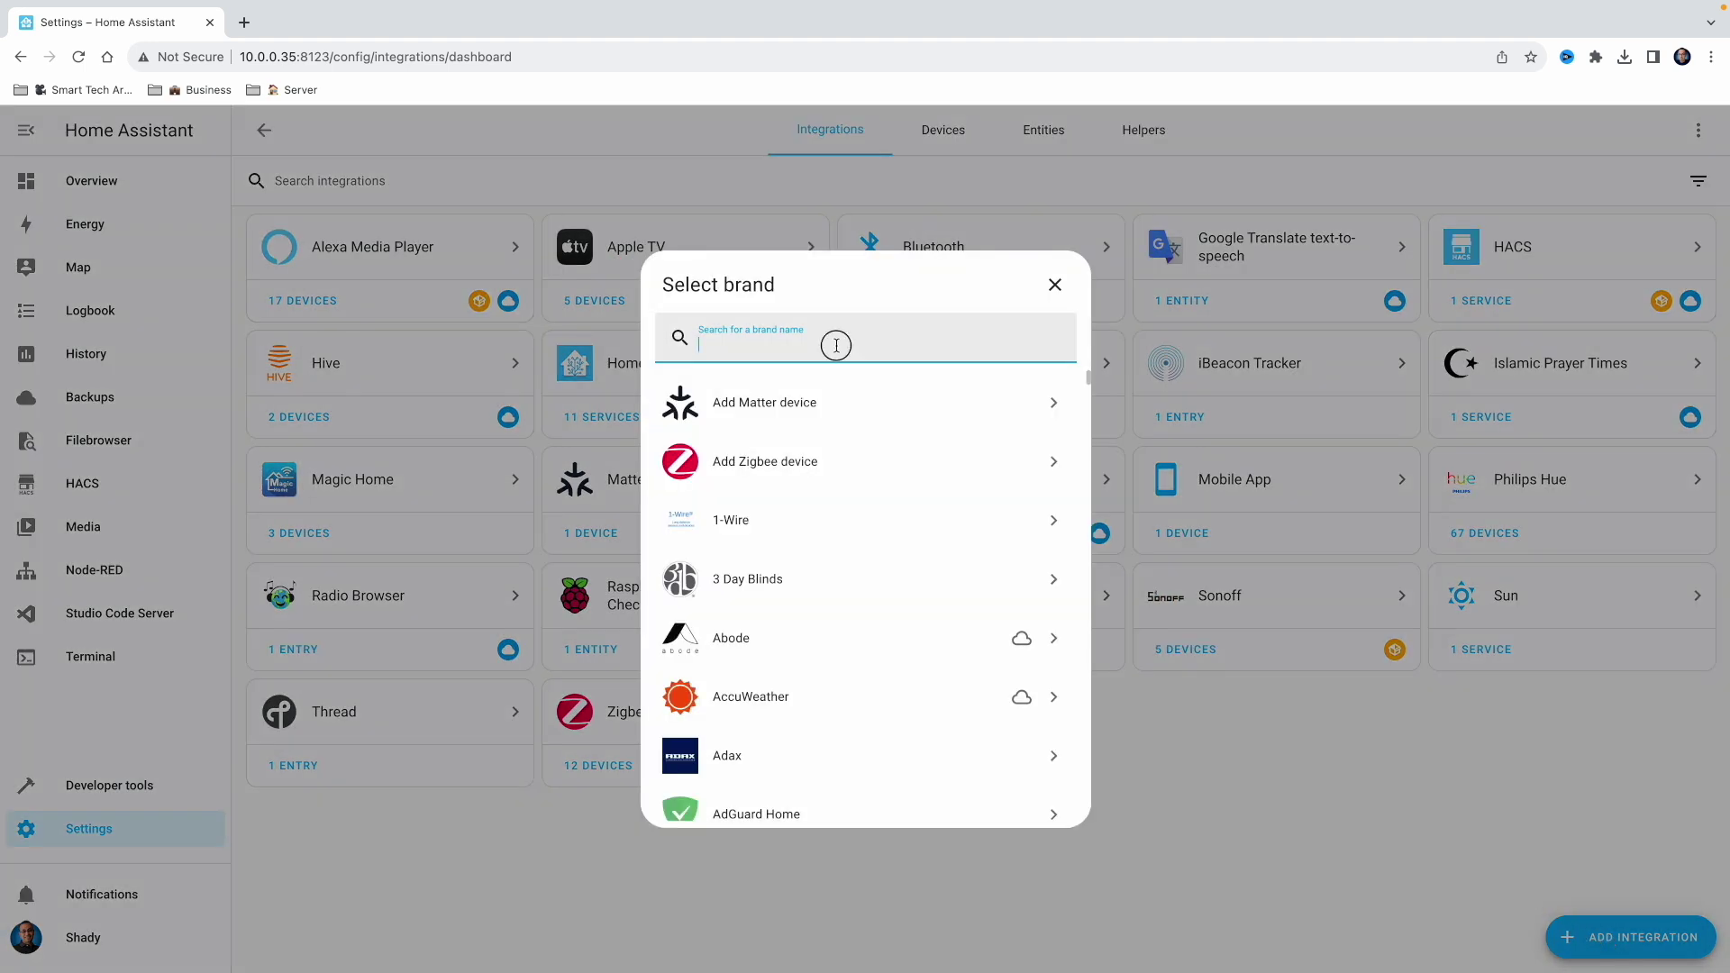
text(ala)
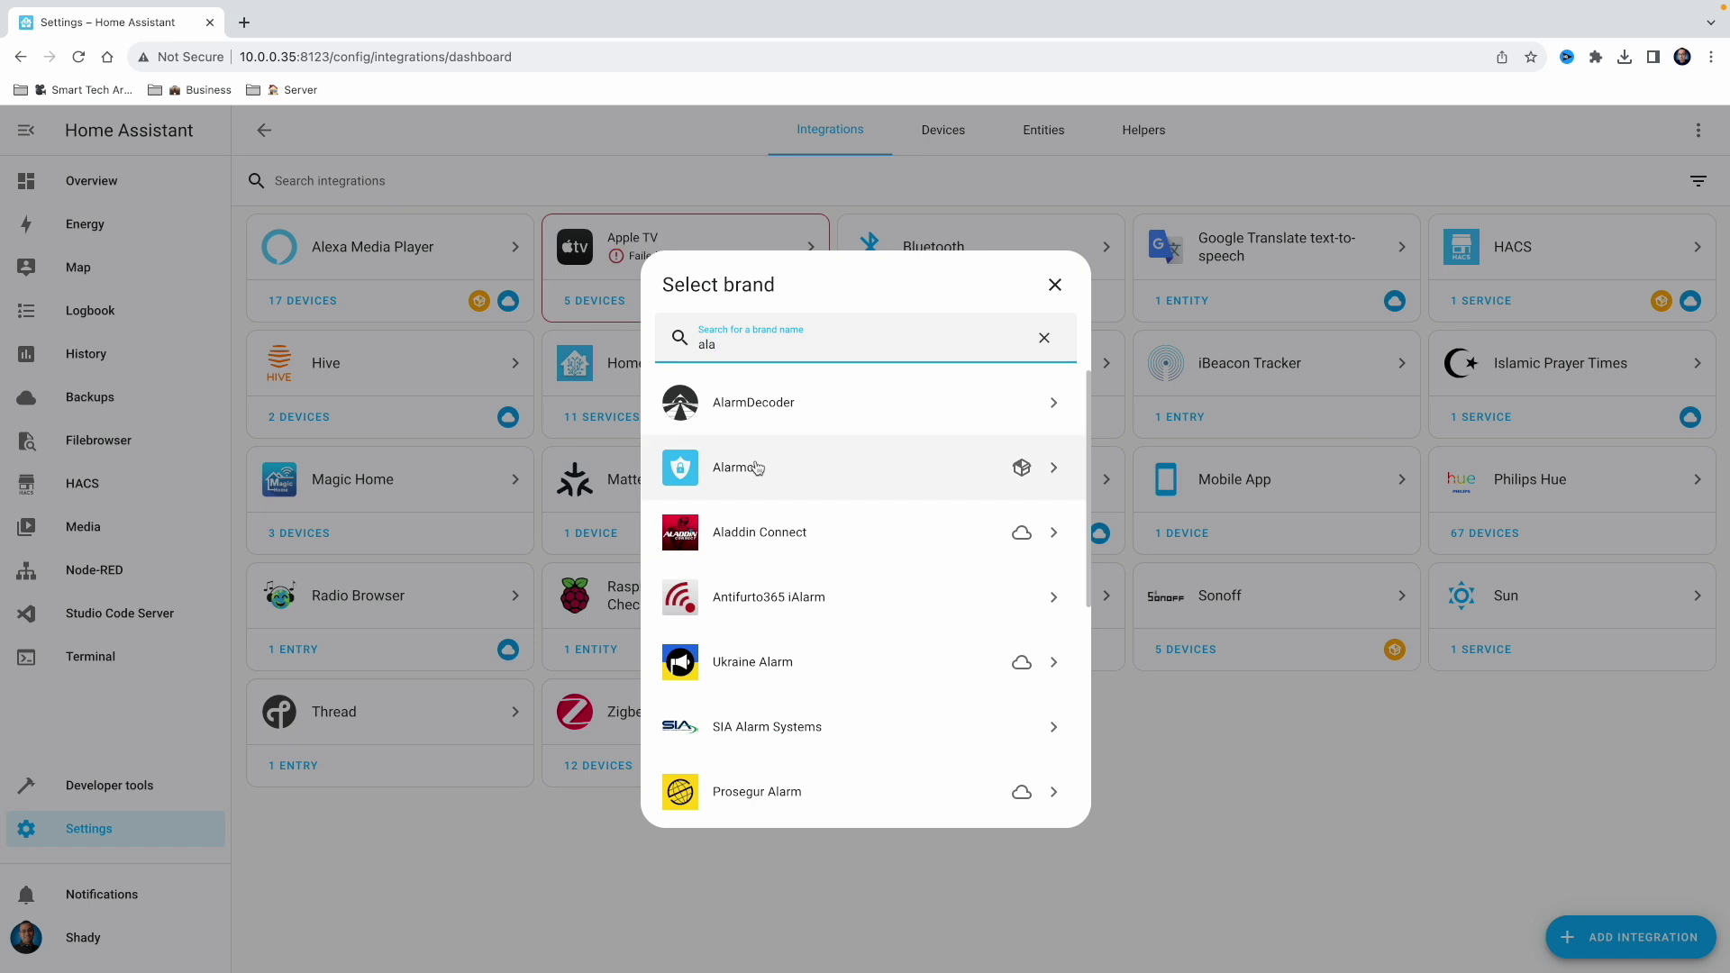
click(757, 467)
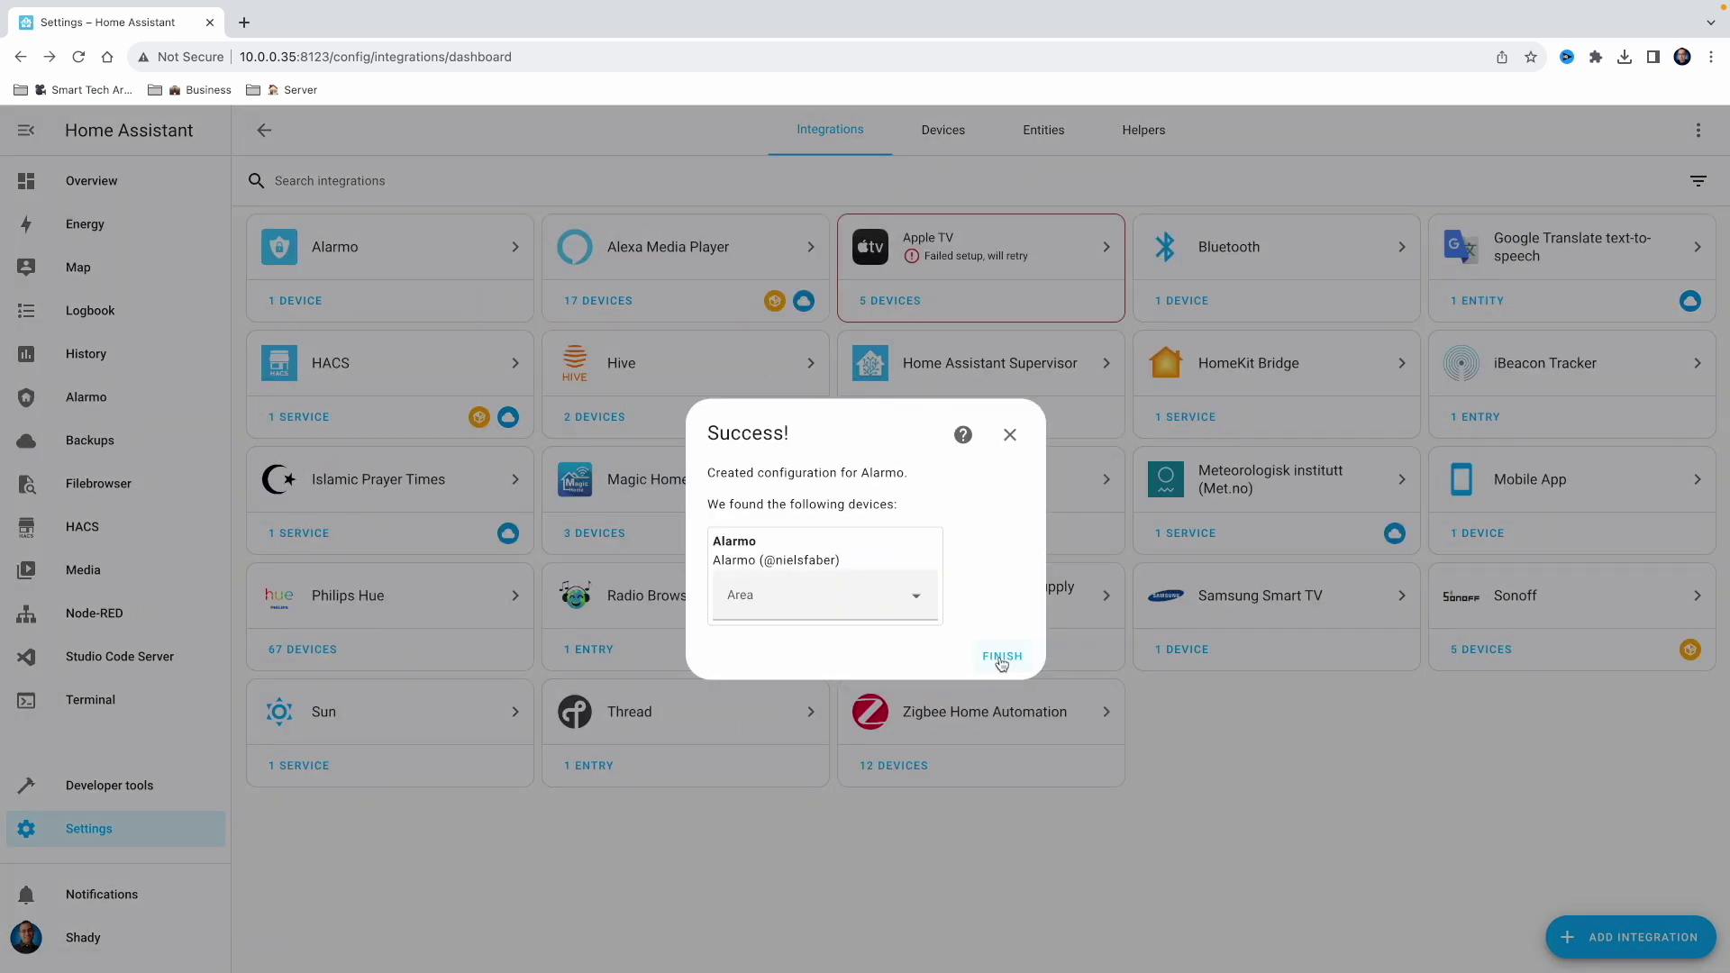
click(1001, 658)
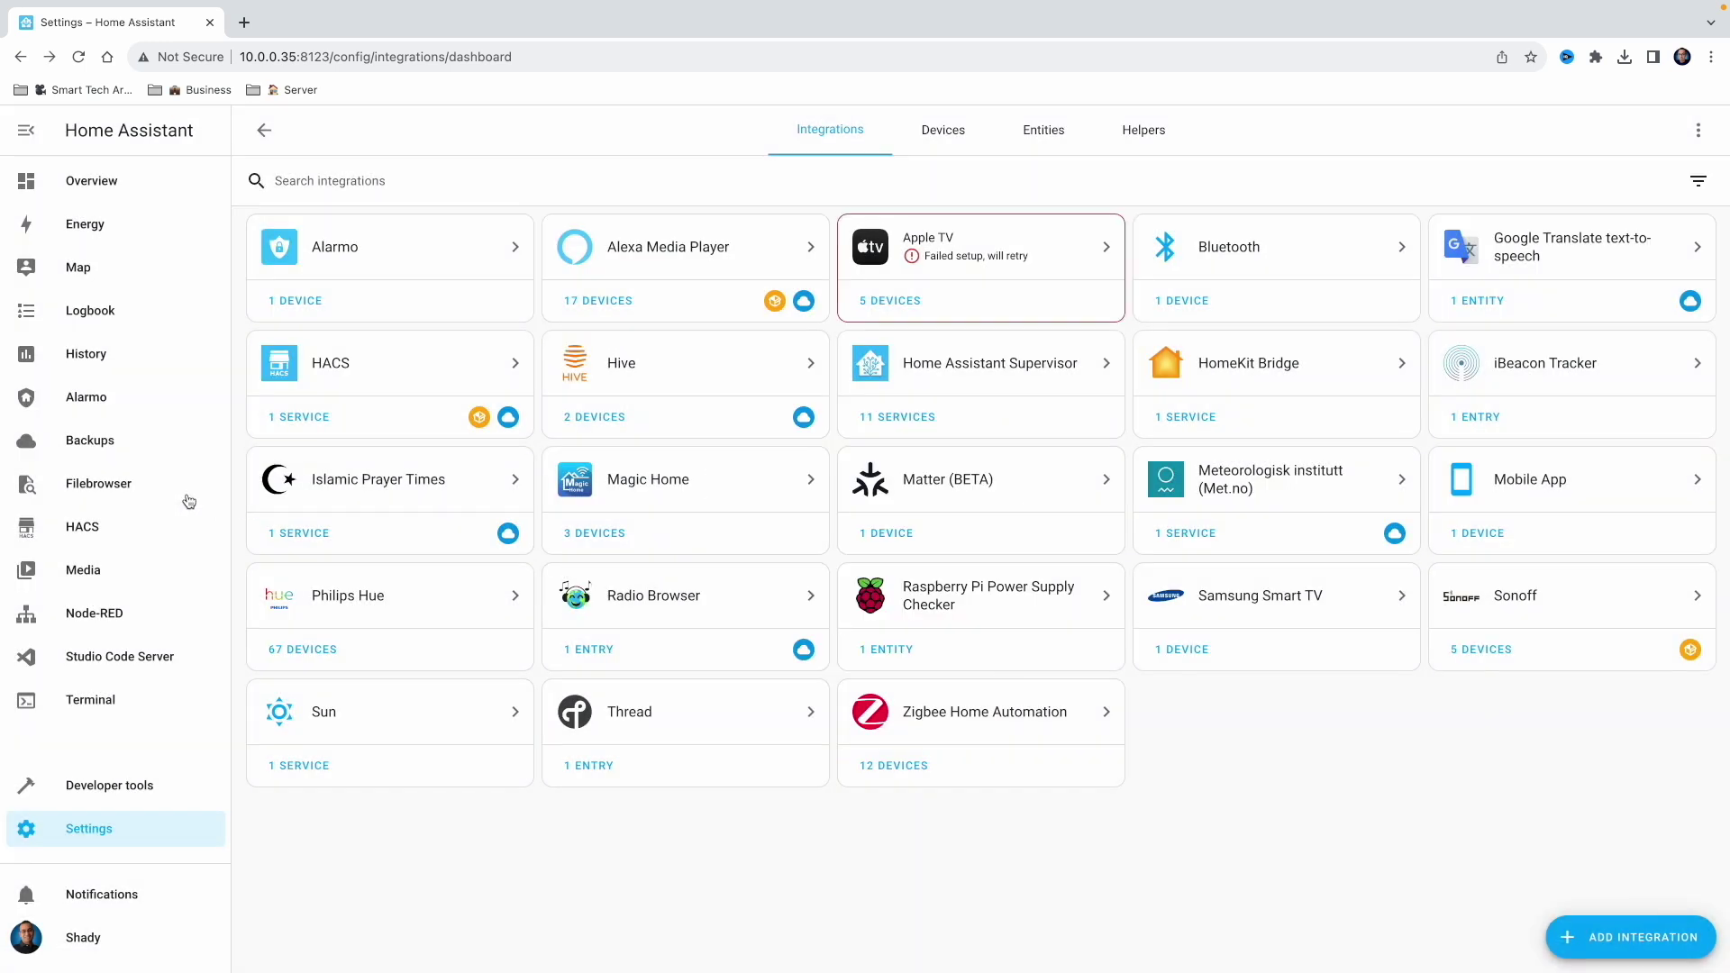
click(100, 407)
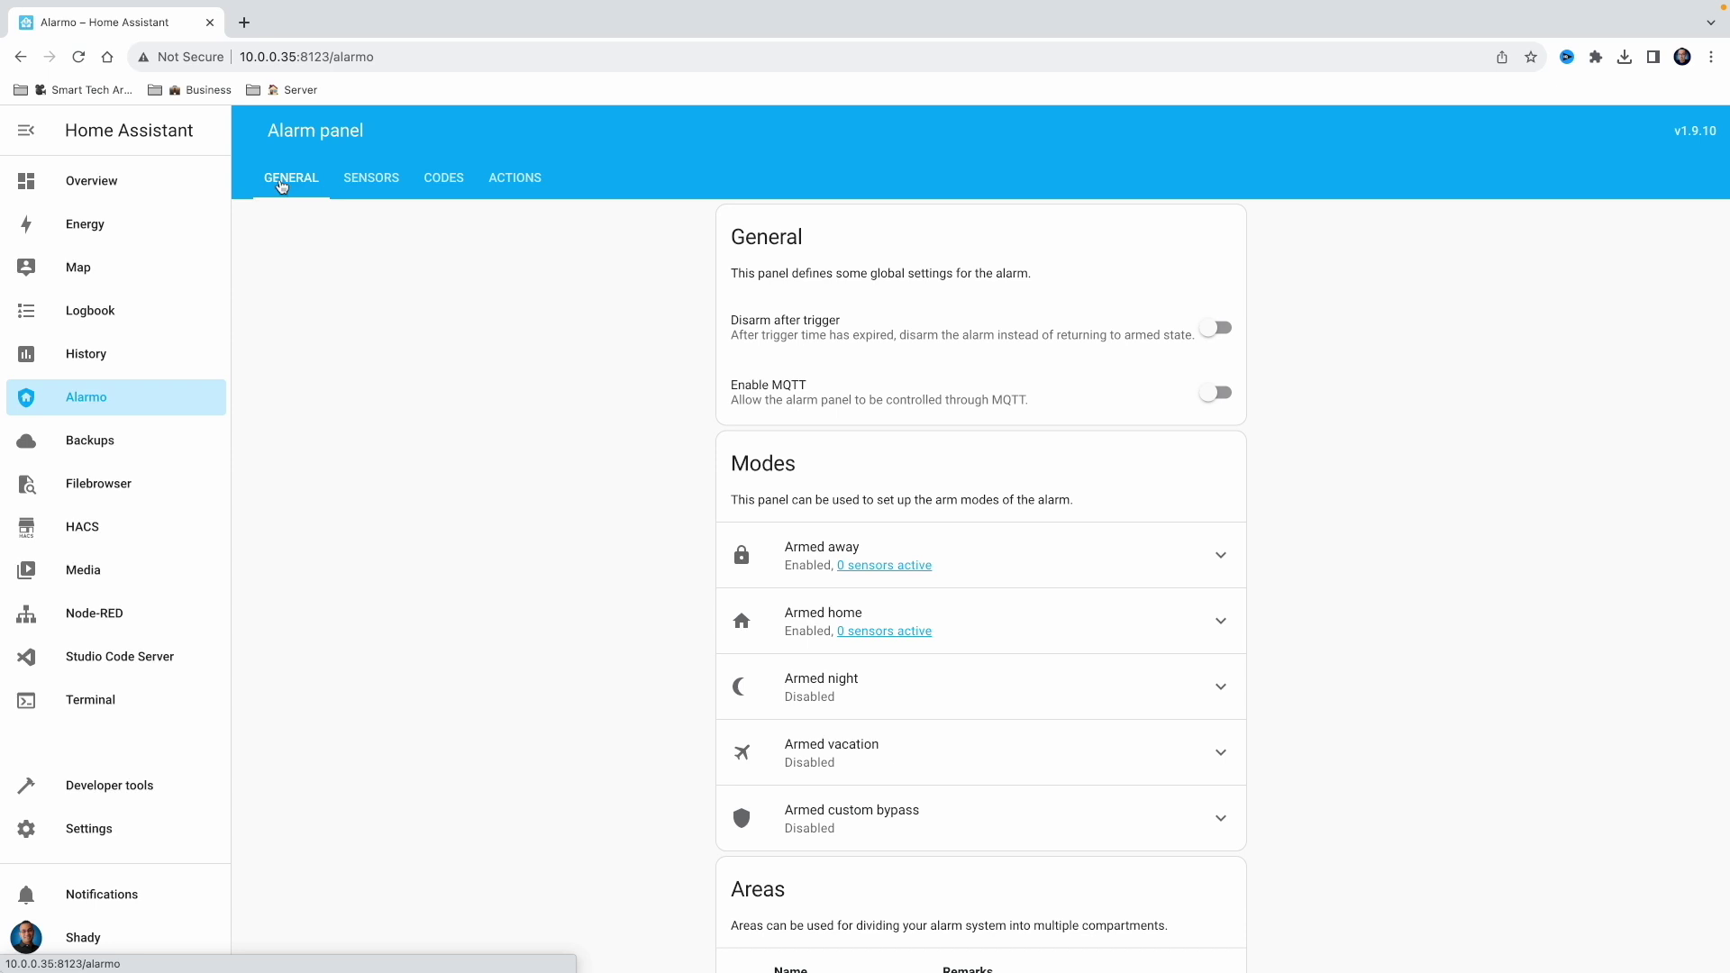
click(373, 180)
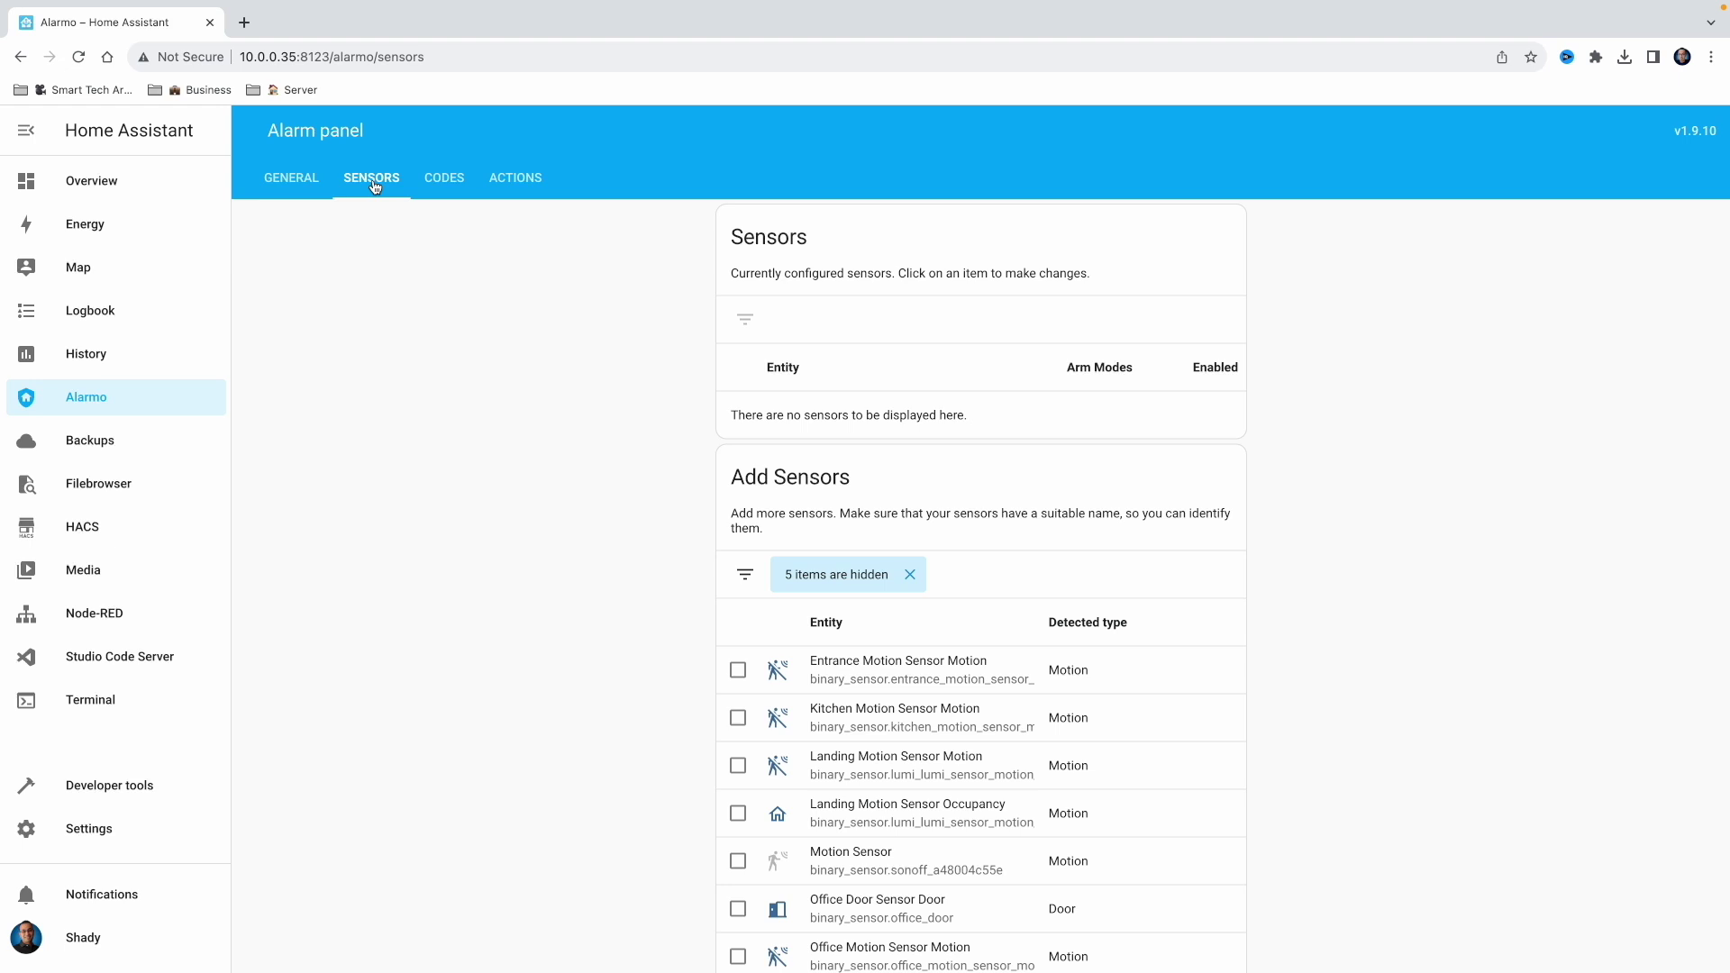
click(445, 184)
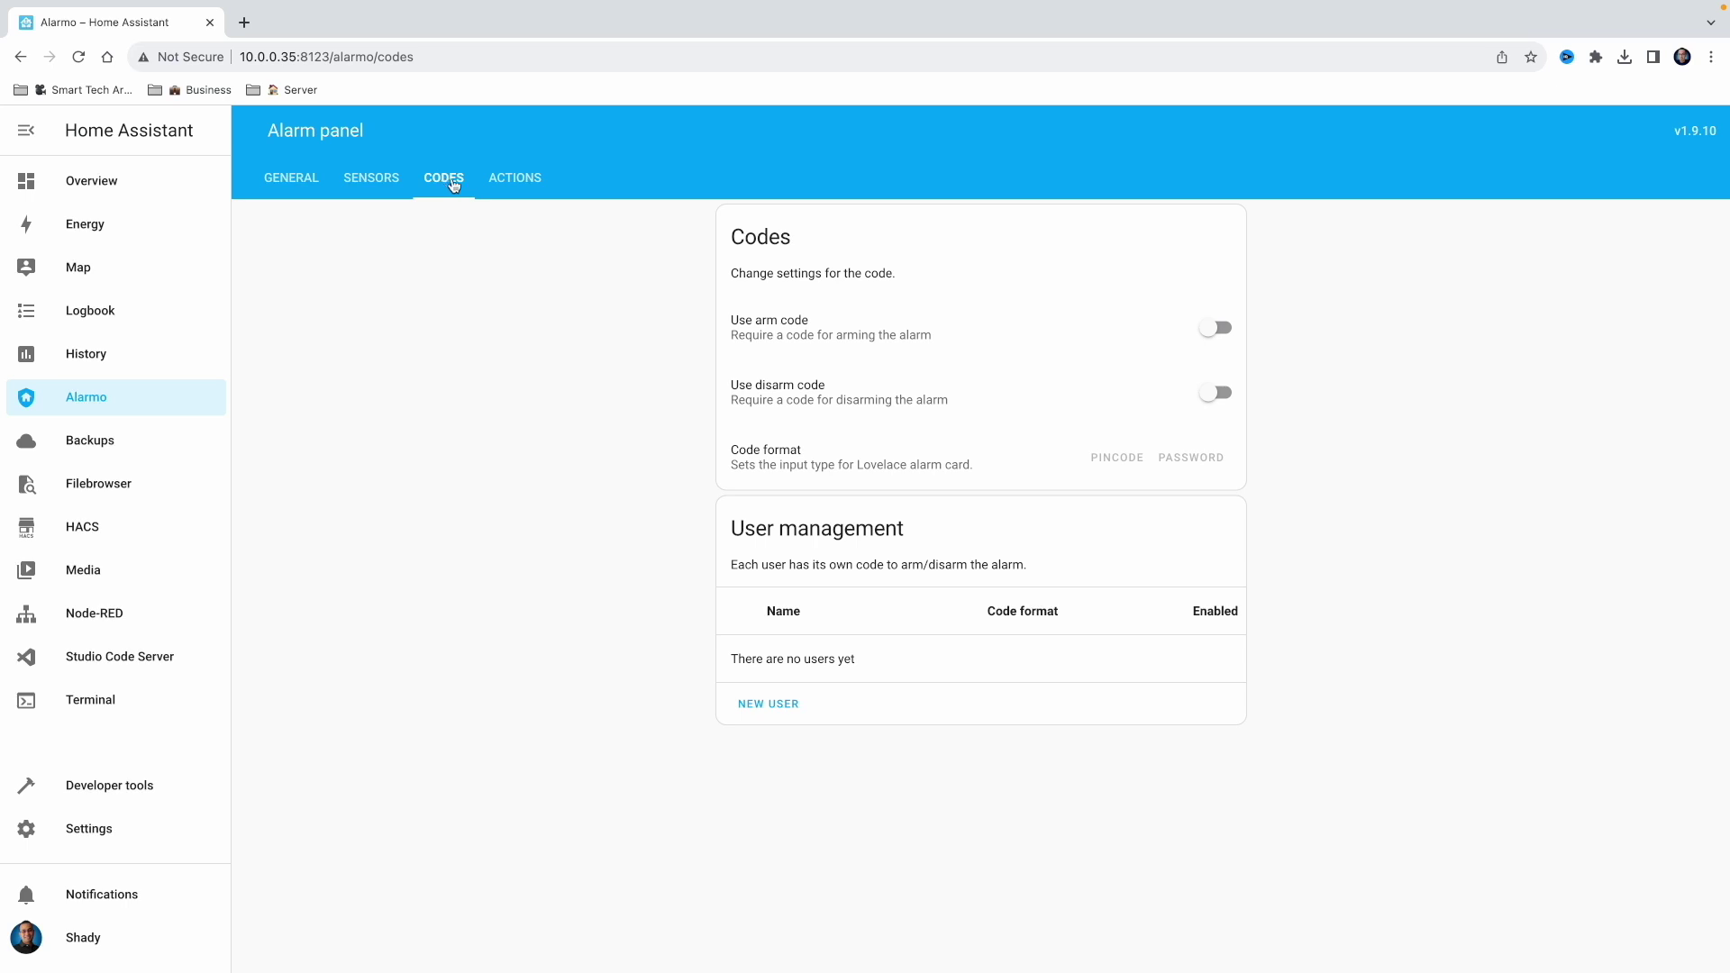
click(528, 188)
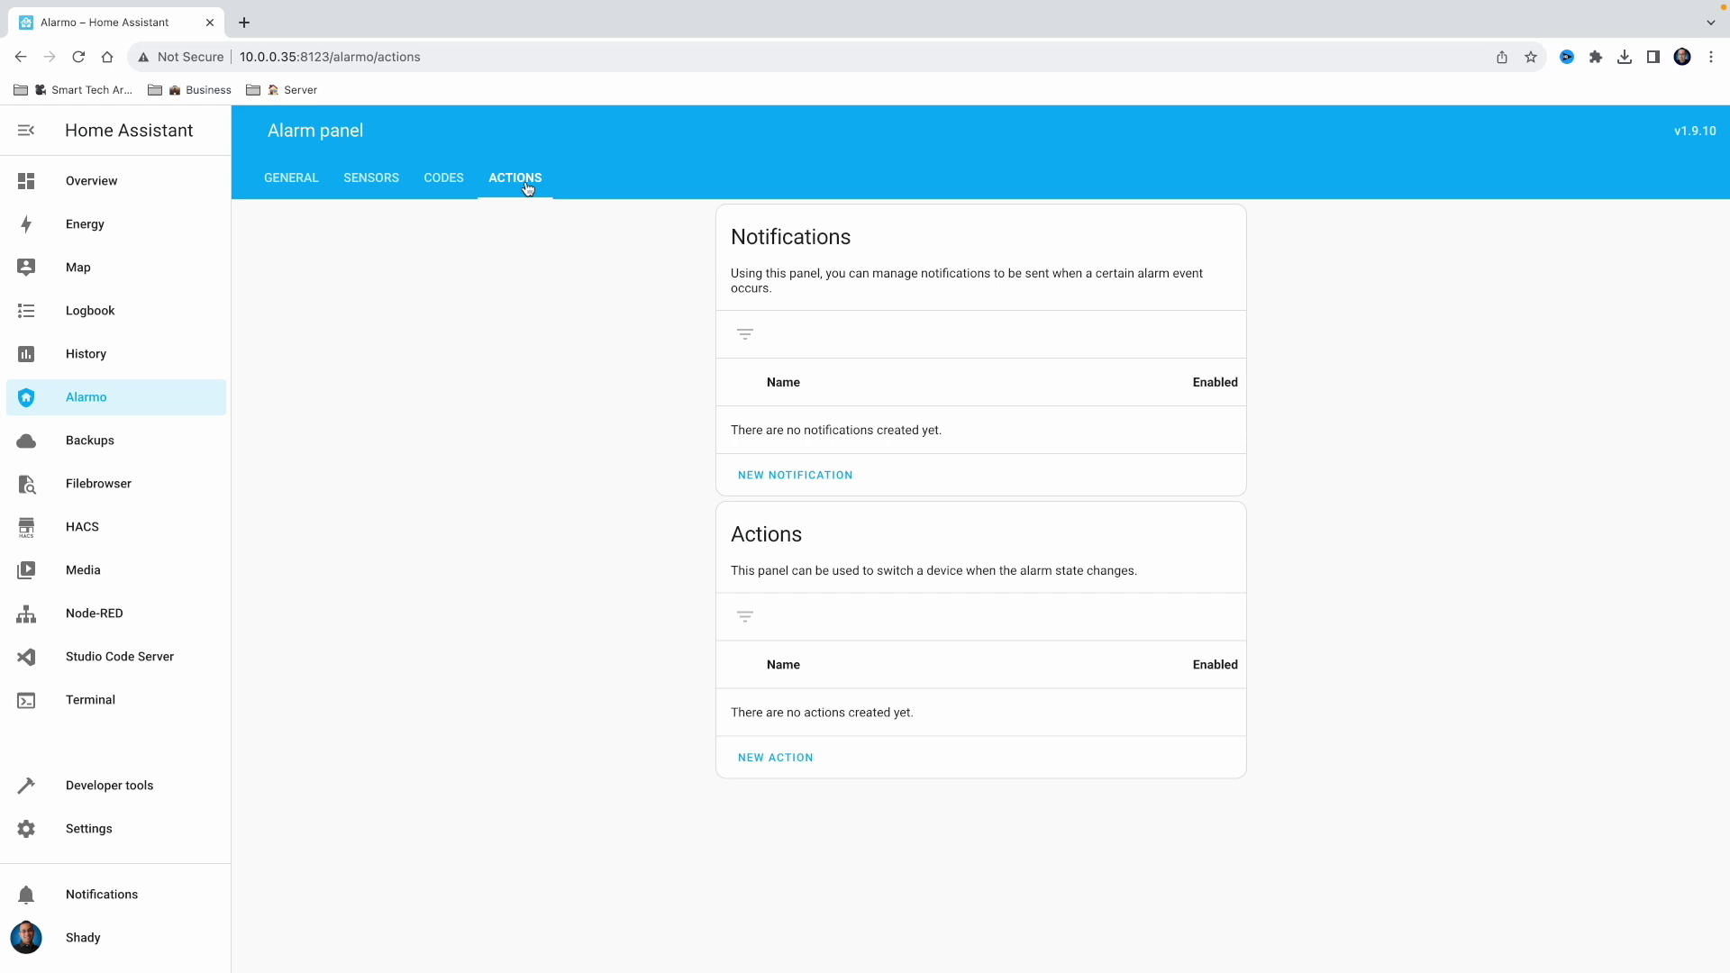
click(293, 181)
scroll(405, 296, down, 2)
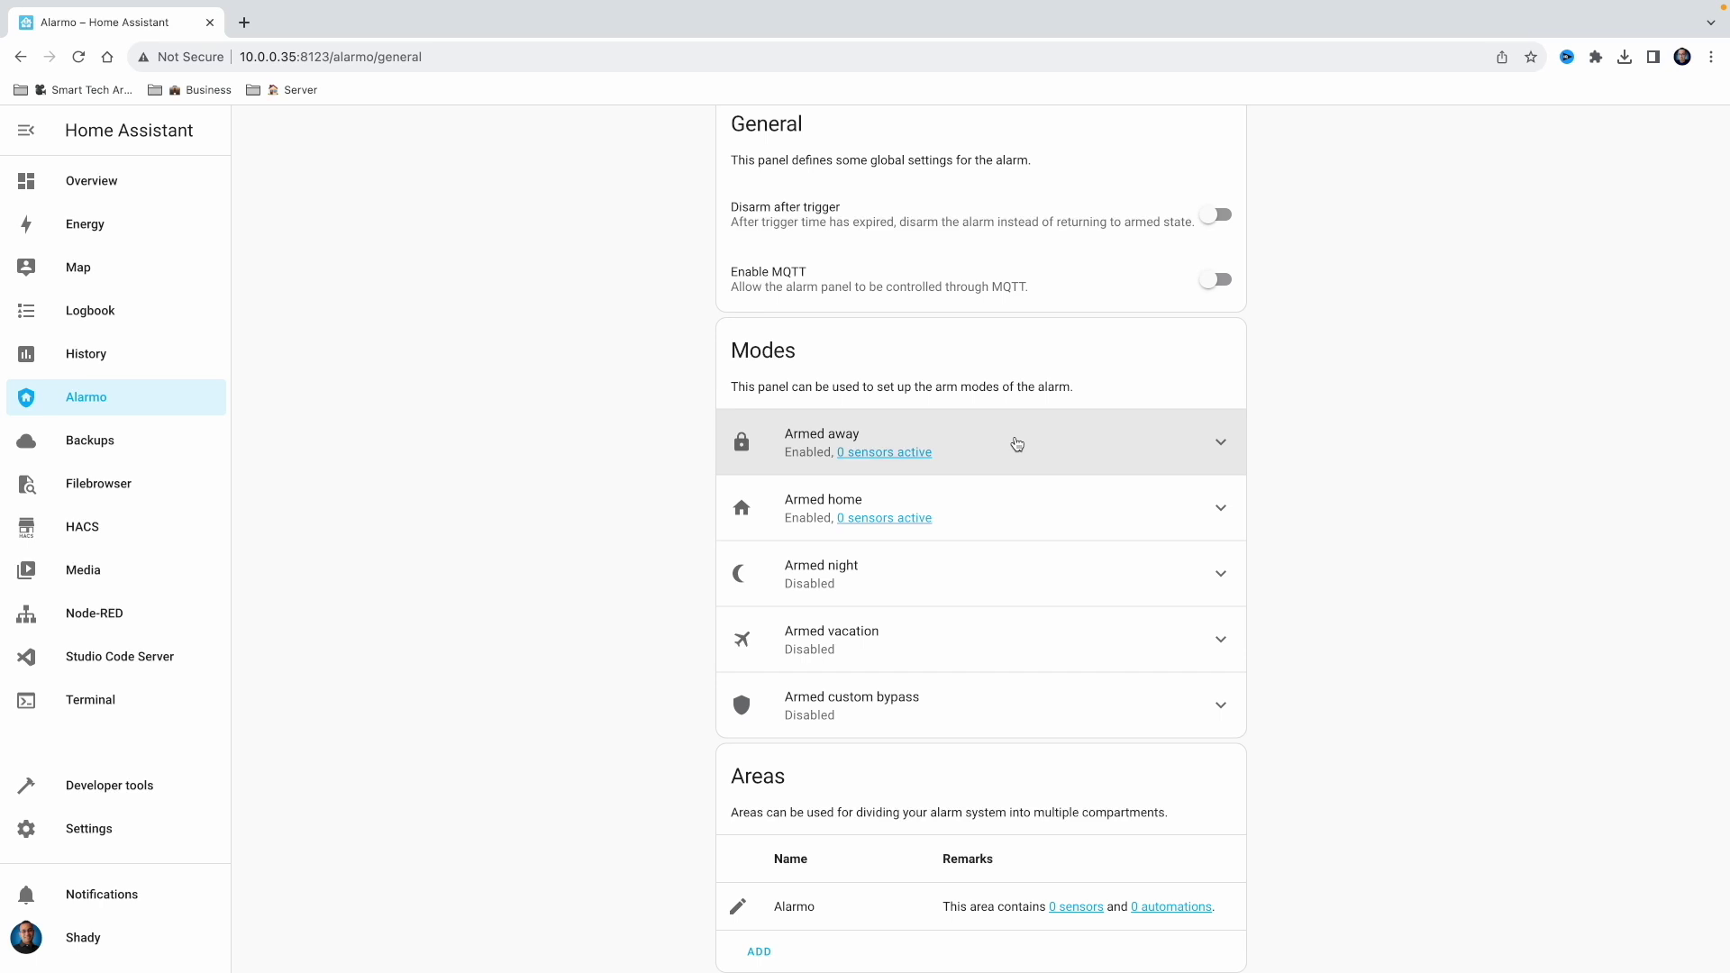
Disable the Armed home mode and open the Armed away sensor list
click(1069, 511)
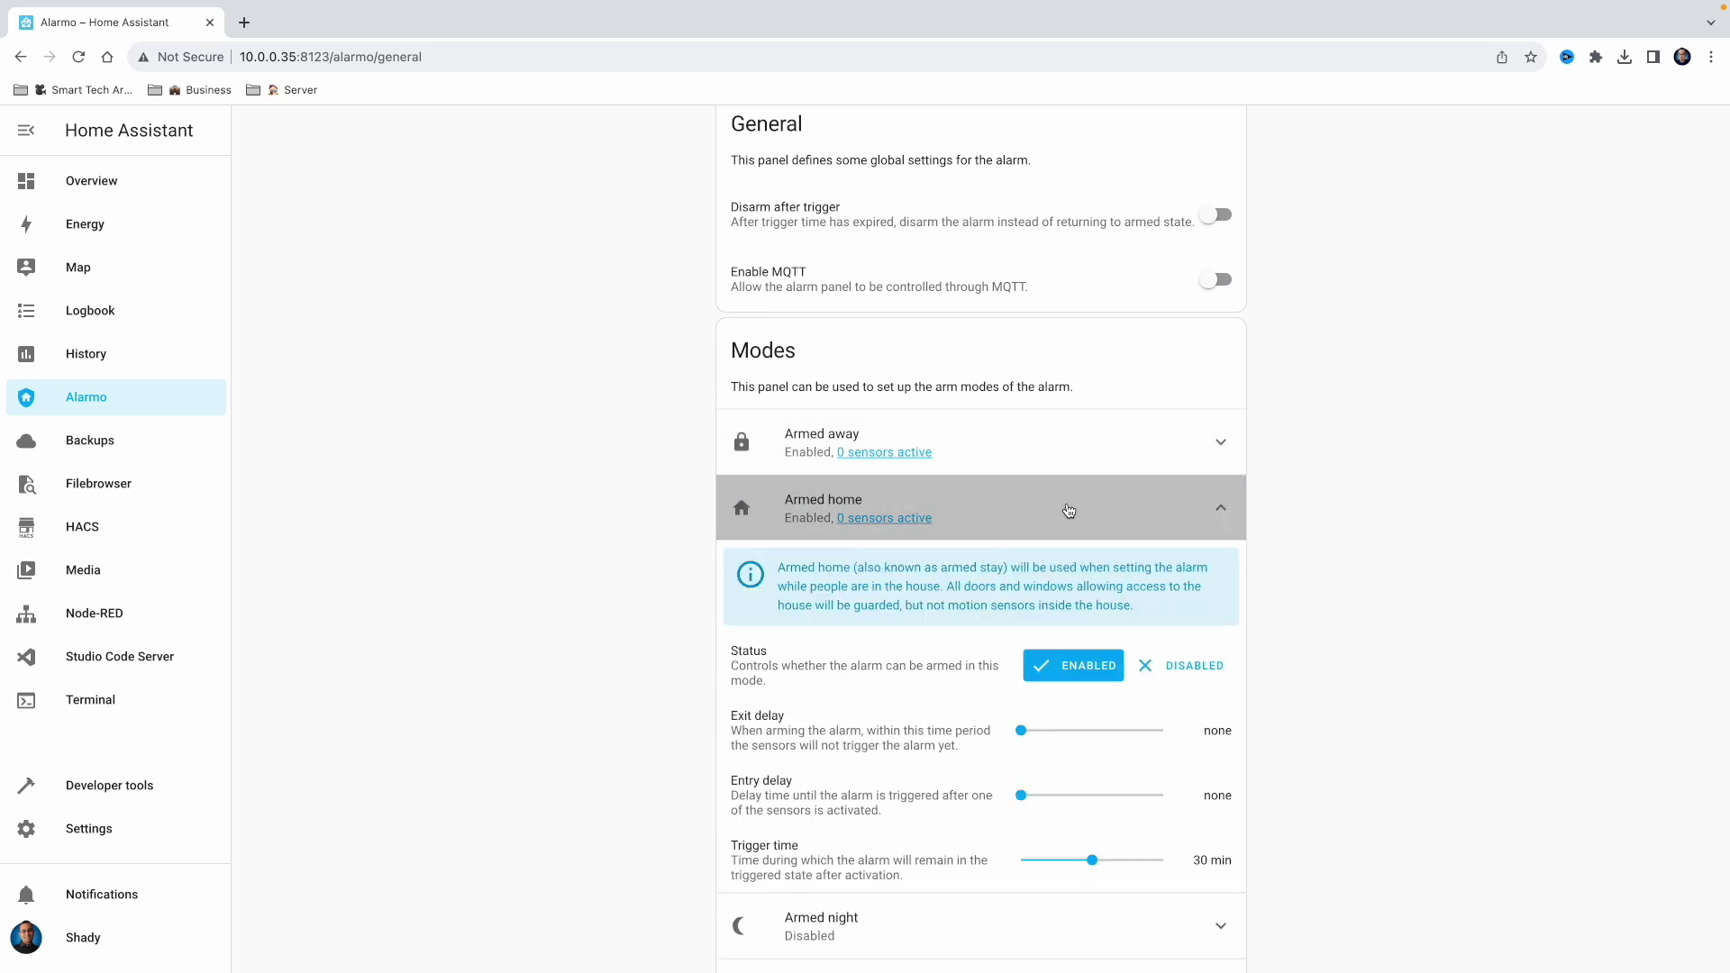
click(1176, 672)
click(1223, 512)
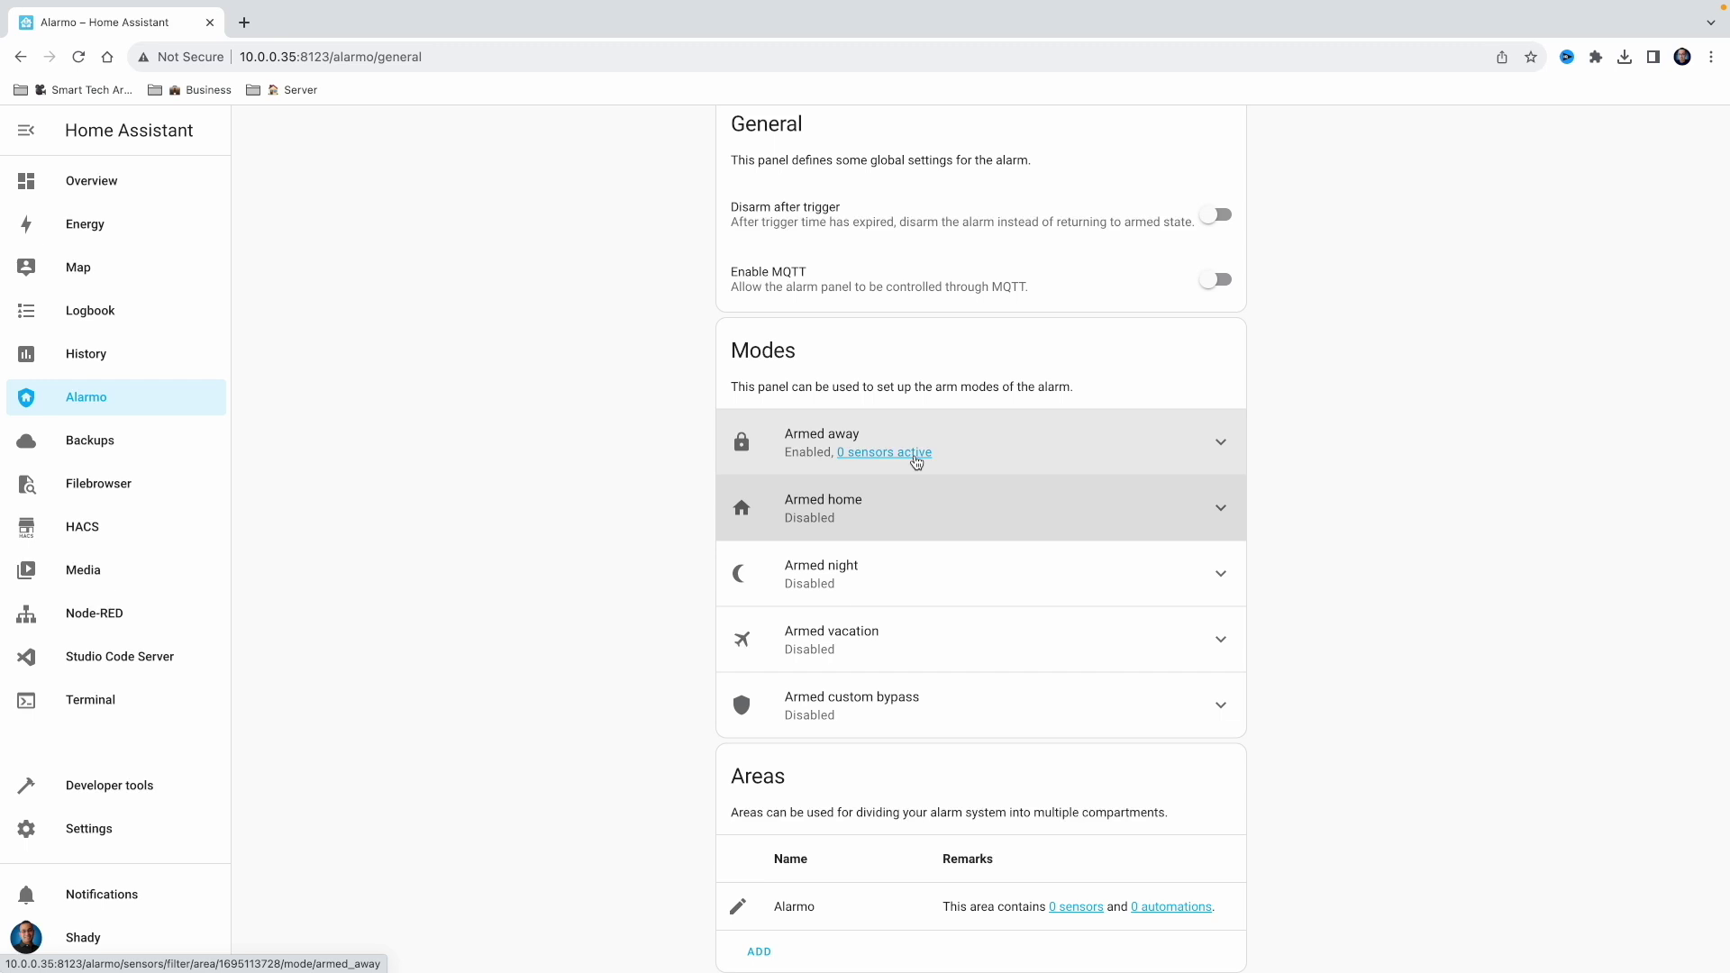
click(879, 453)
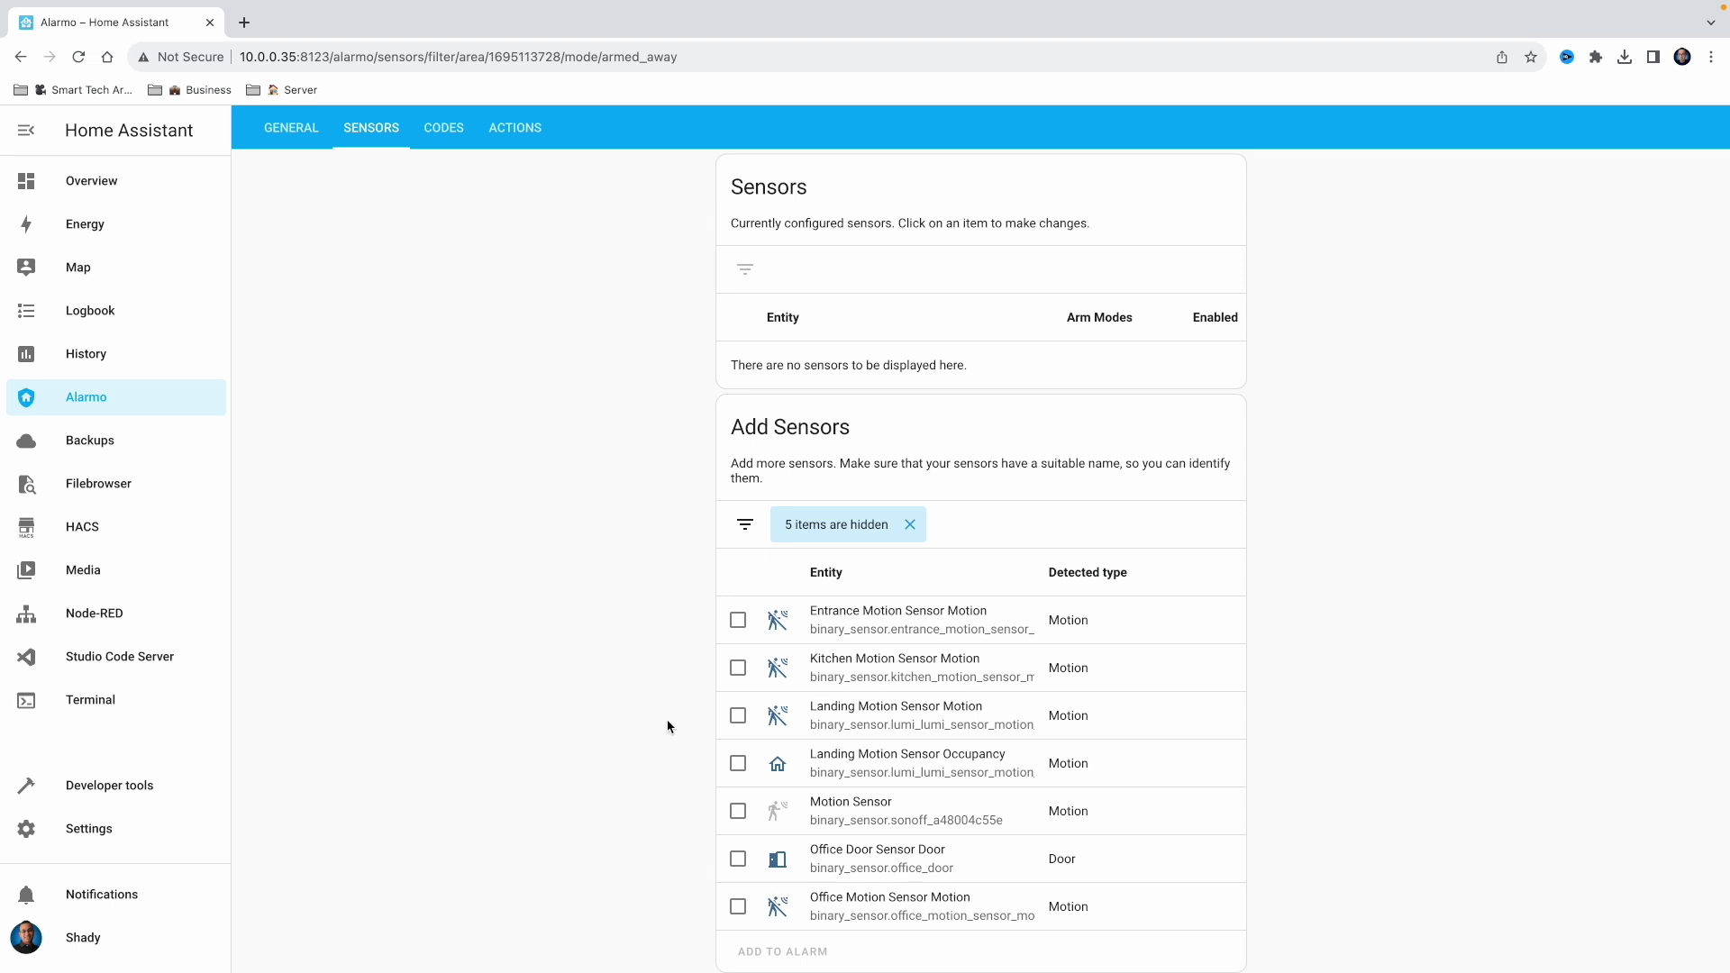
Add the Office Door and Office Motion sensors to Armed away and show the Codes settings
click(738, 860)
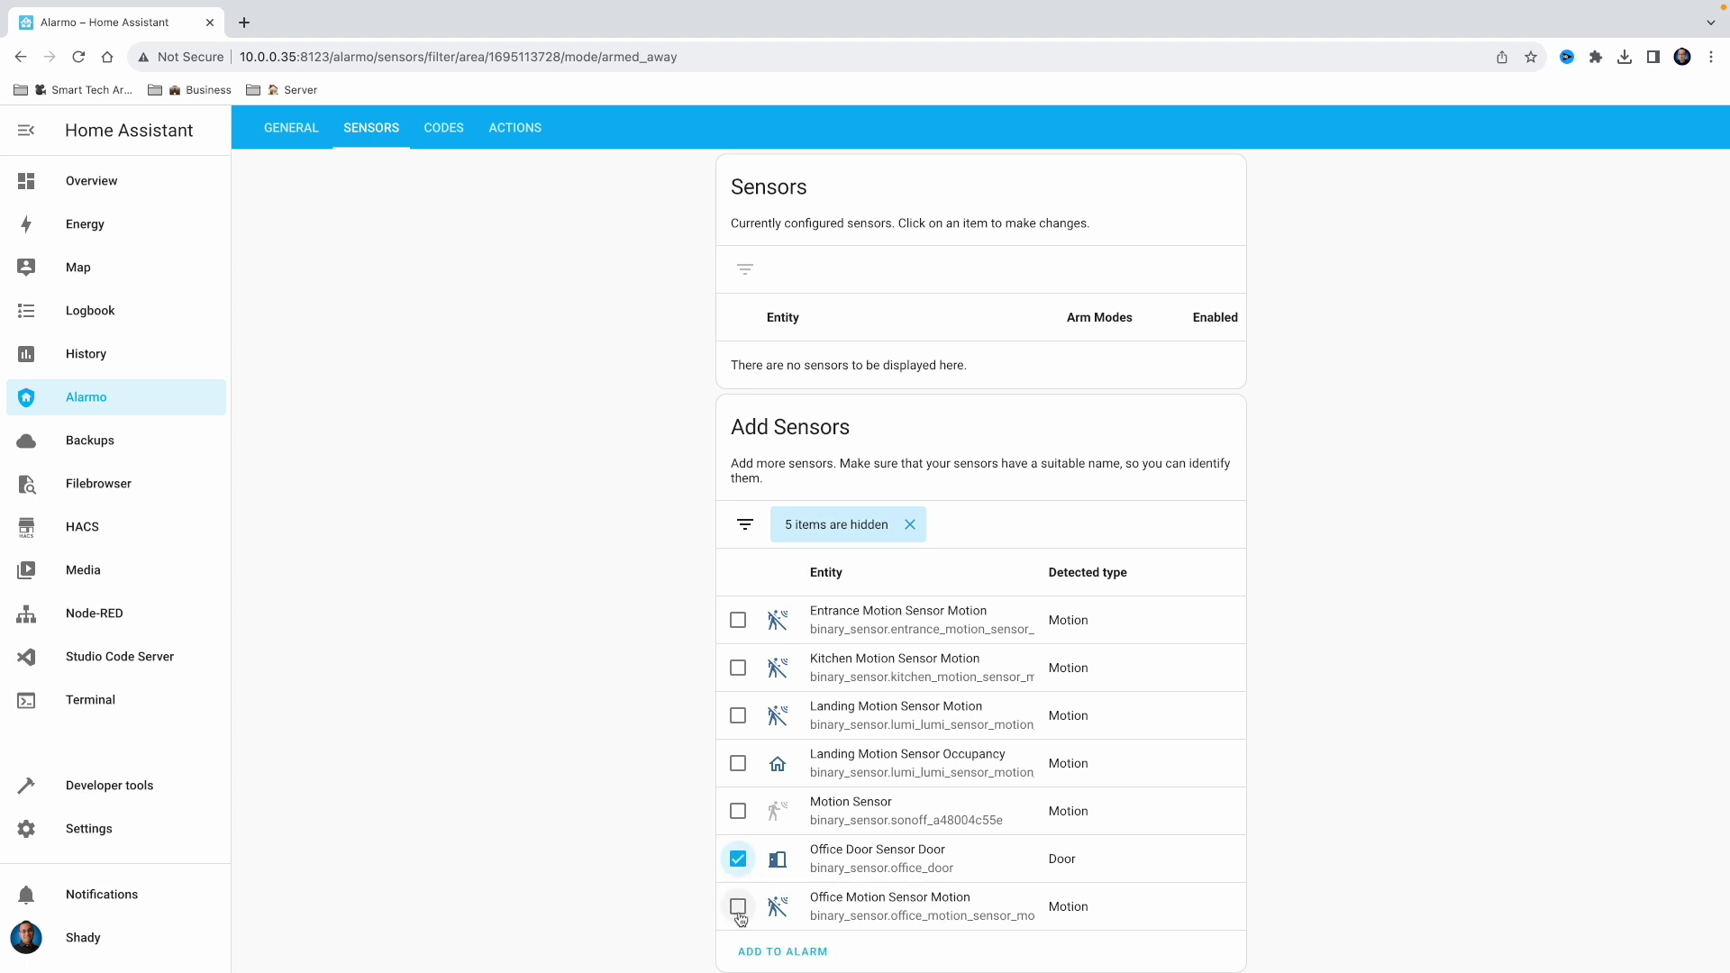
click(739, 912)
click(781, 952)
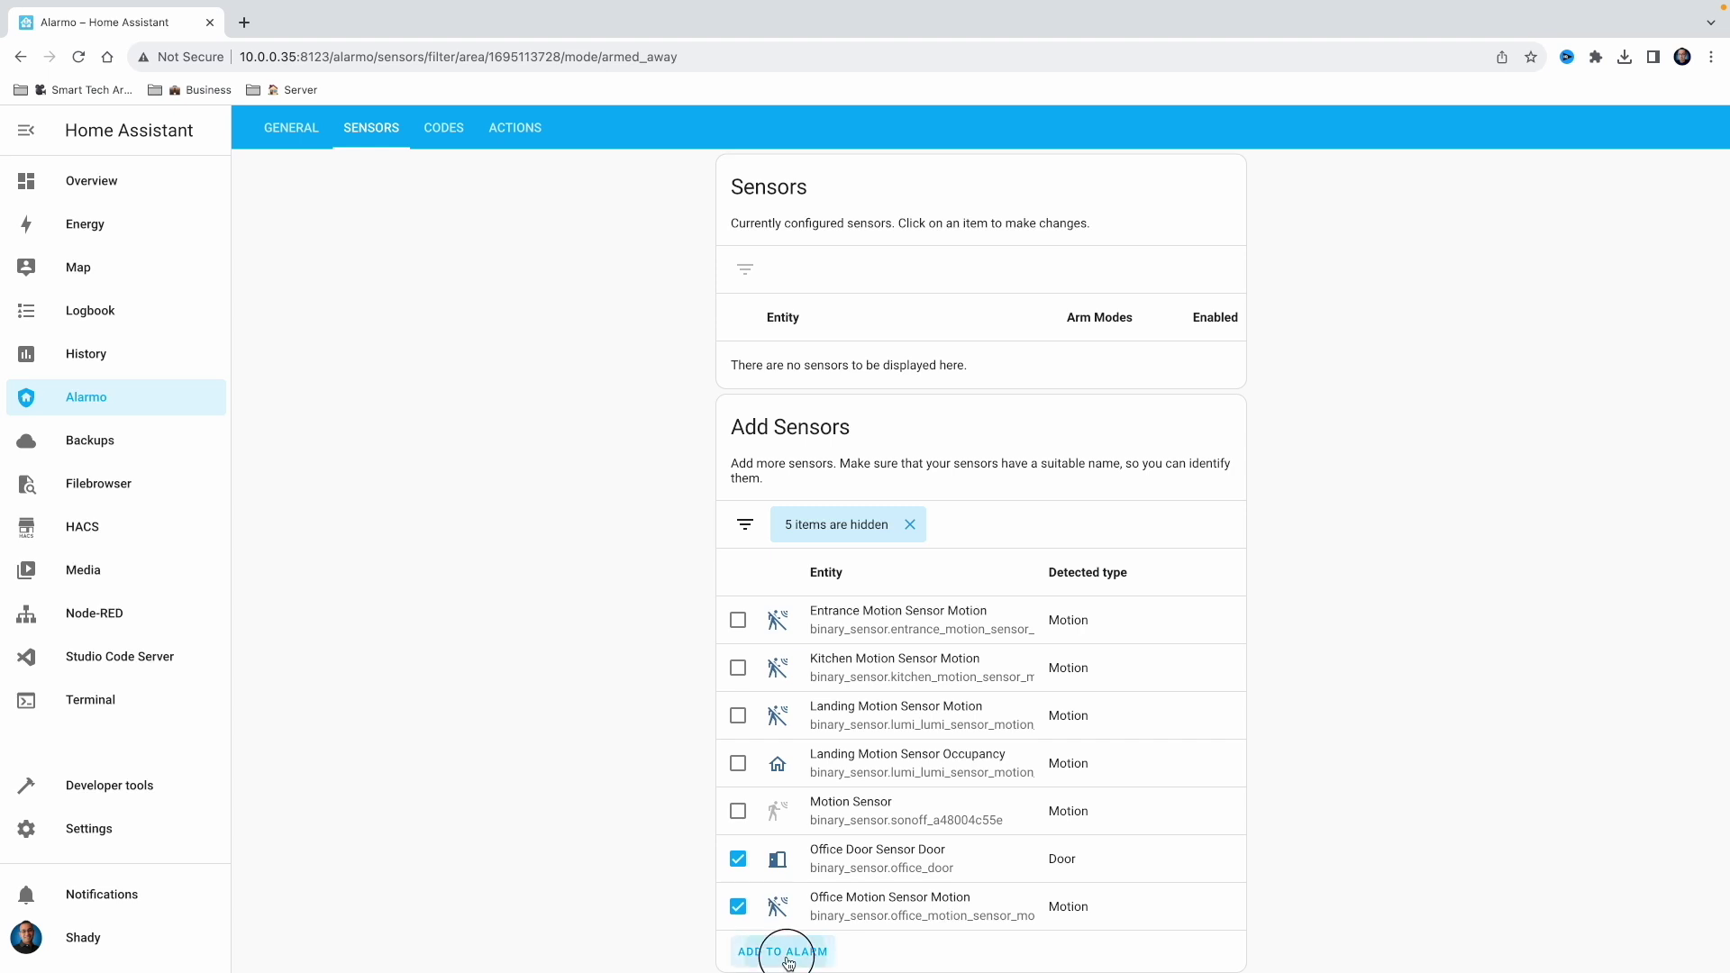
scroll(746, 486, up, 1)
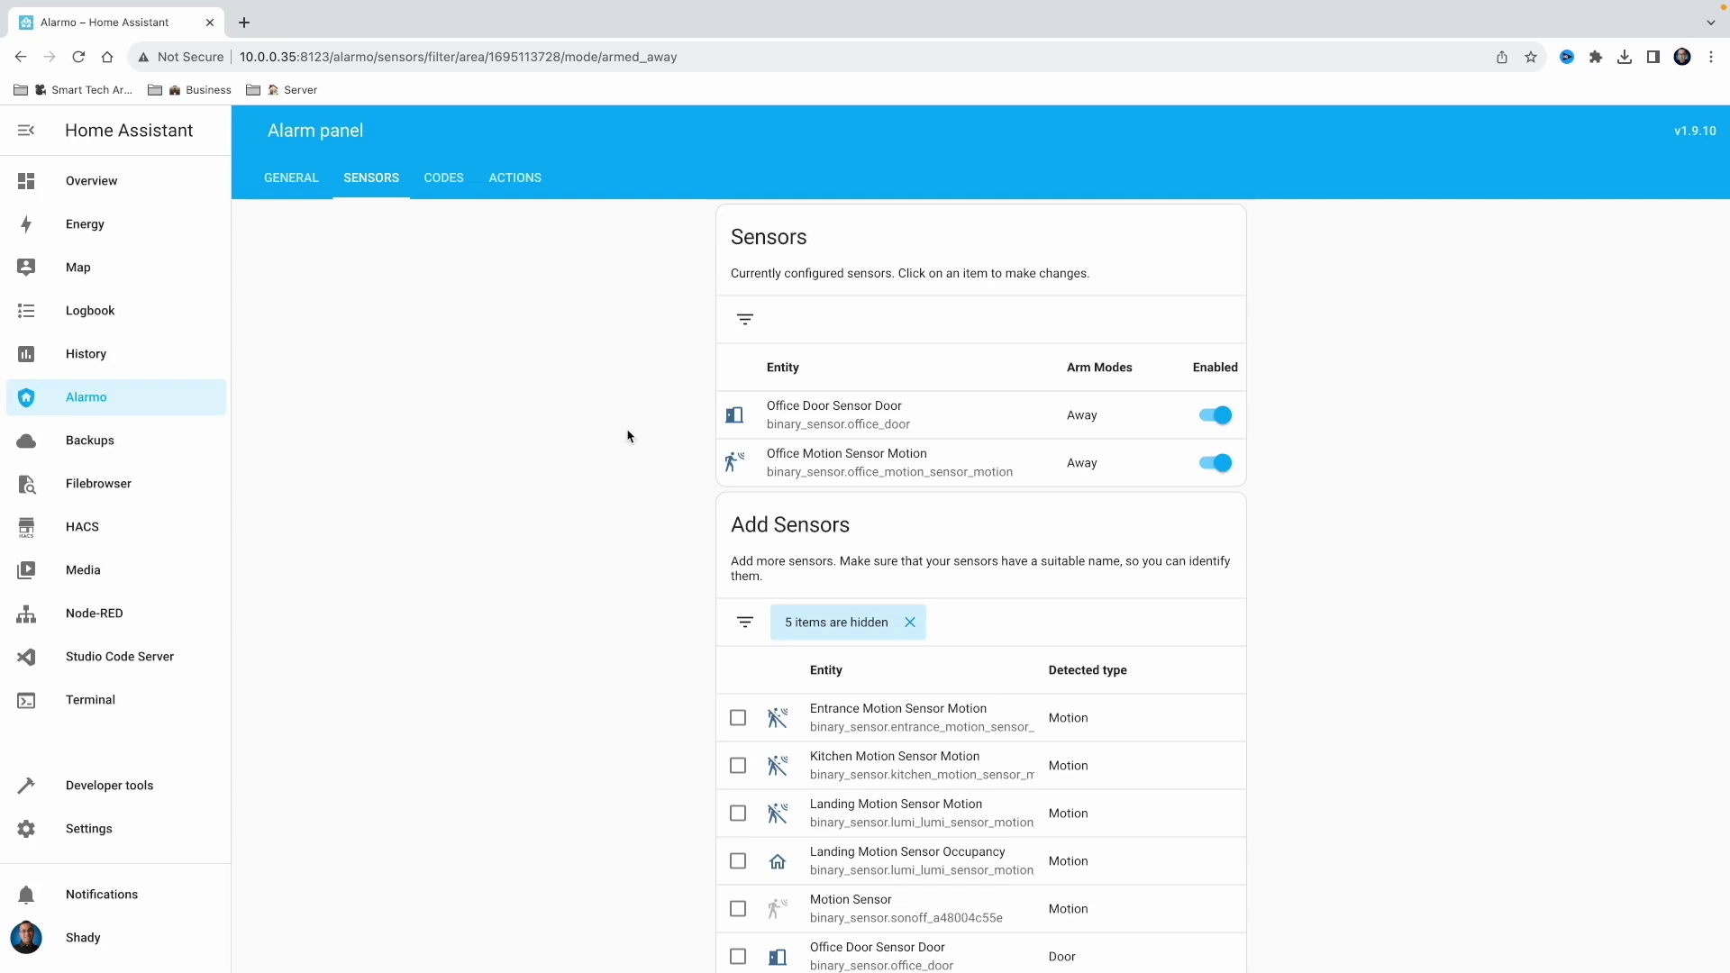
click(455, 187)
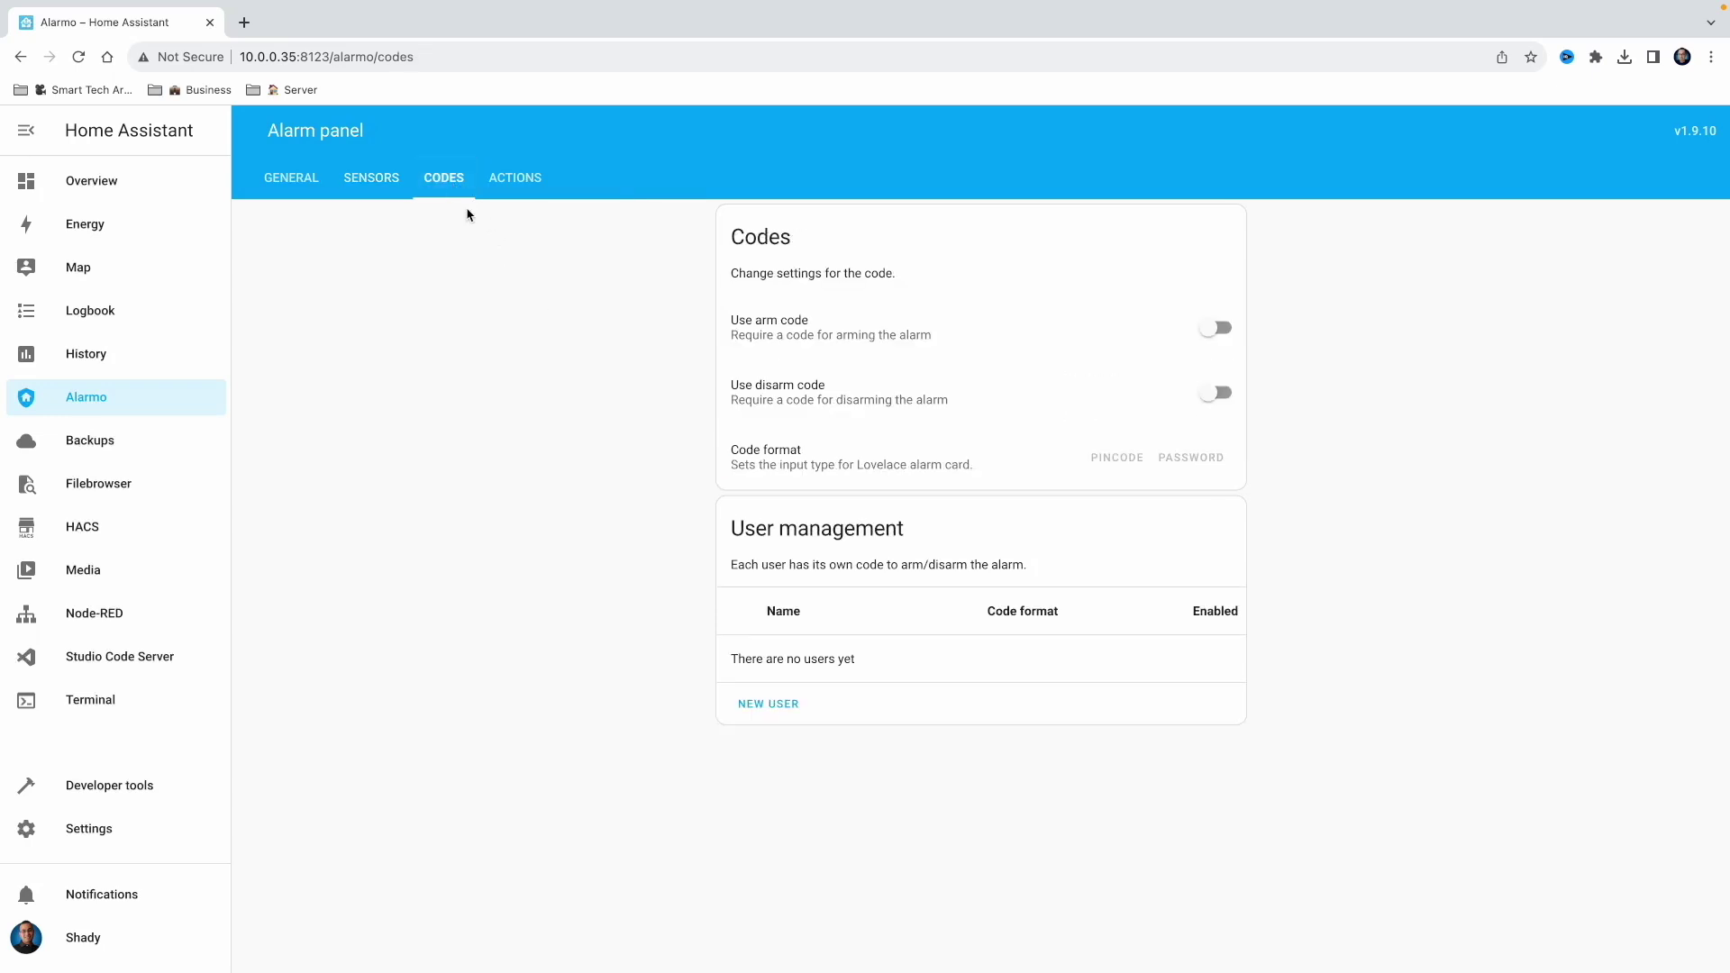
Create an alarm user with a name and PIN code, and require codes to arm and disarm
click(775, 715)
click(1117, 339)
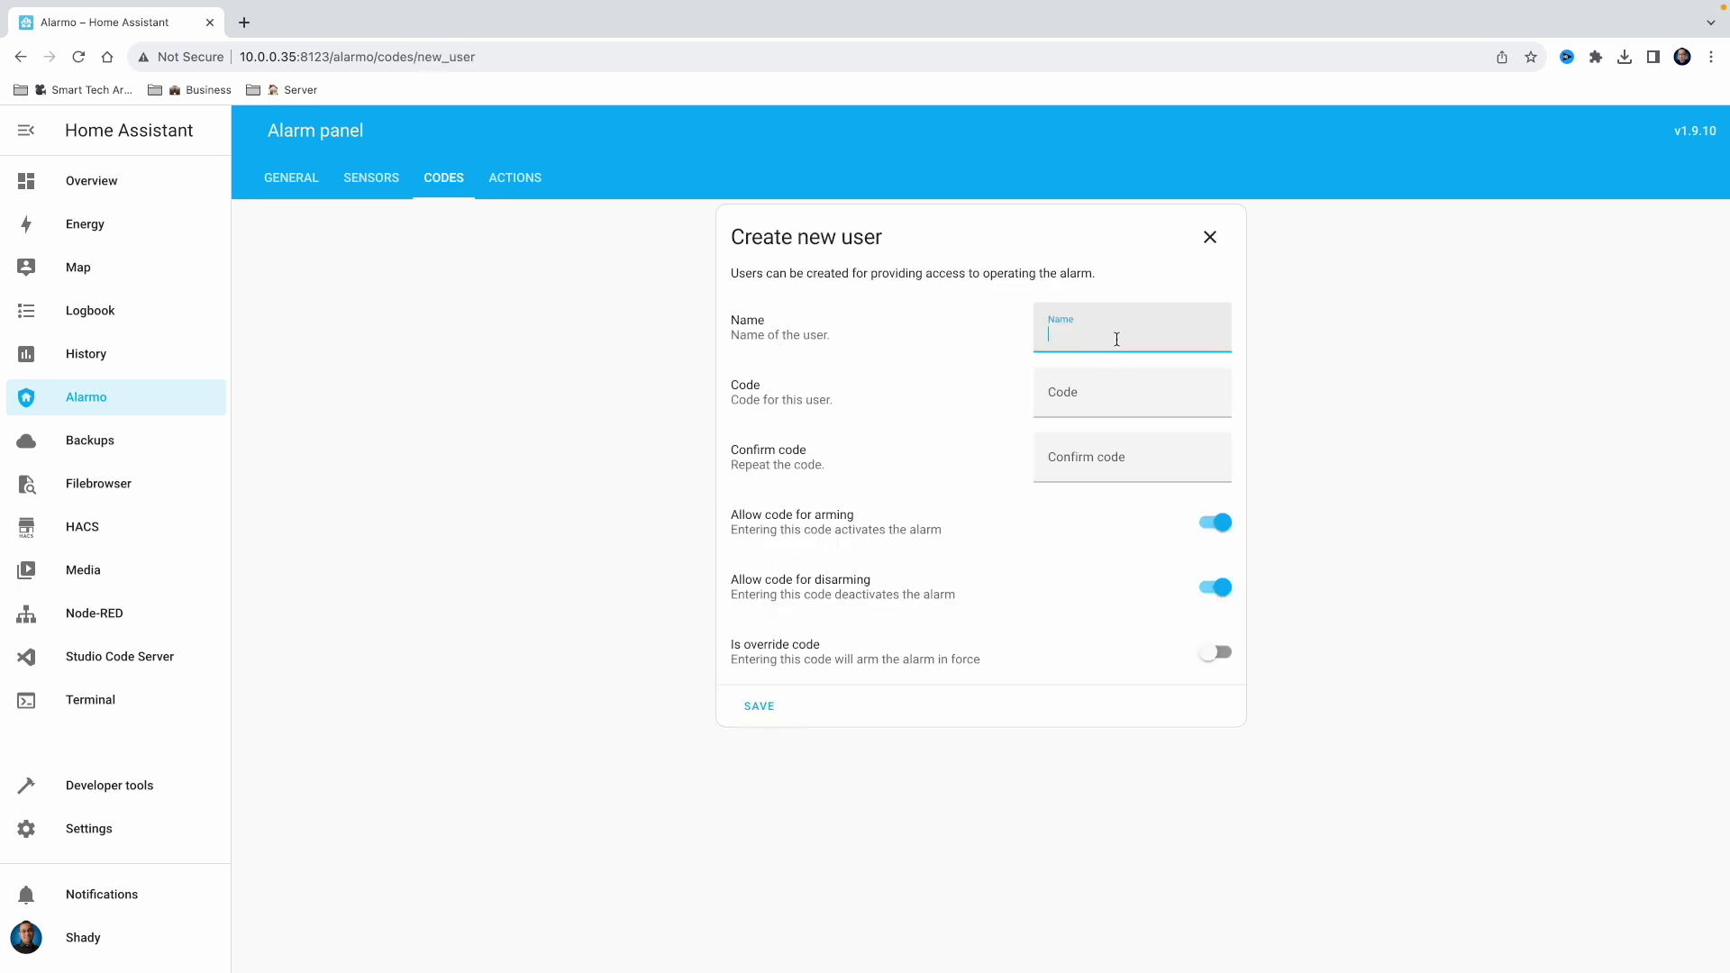
text(Shady)
click(1108, 401)
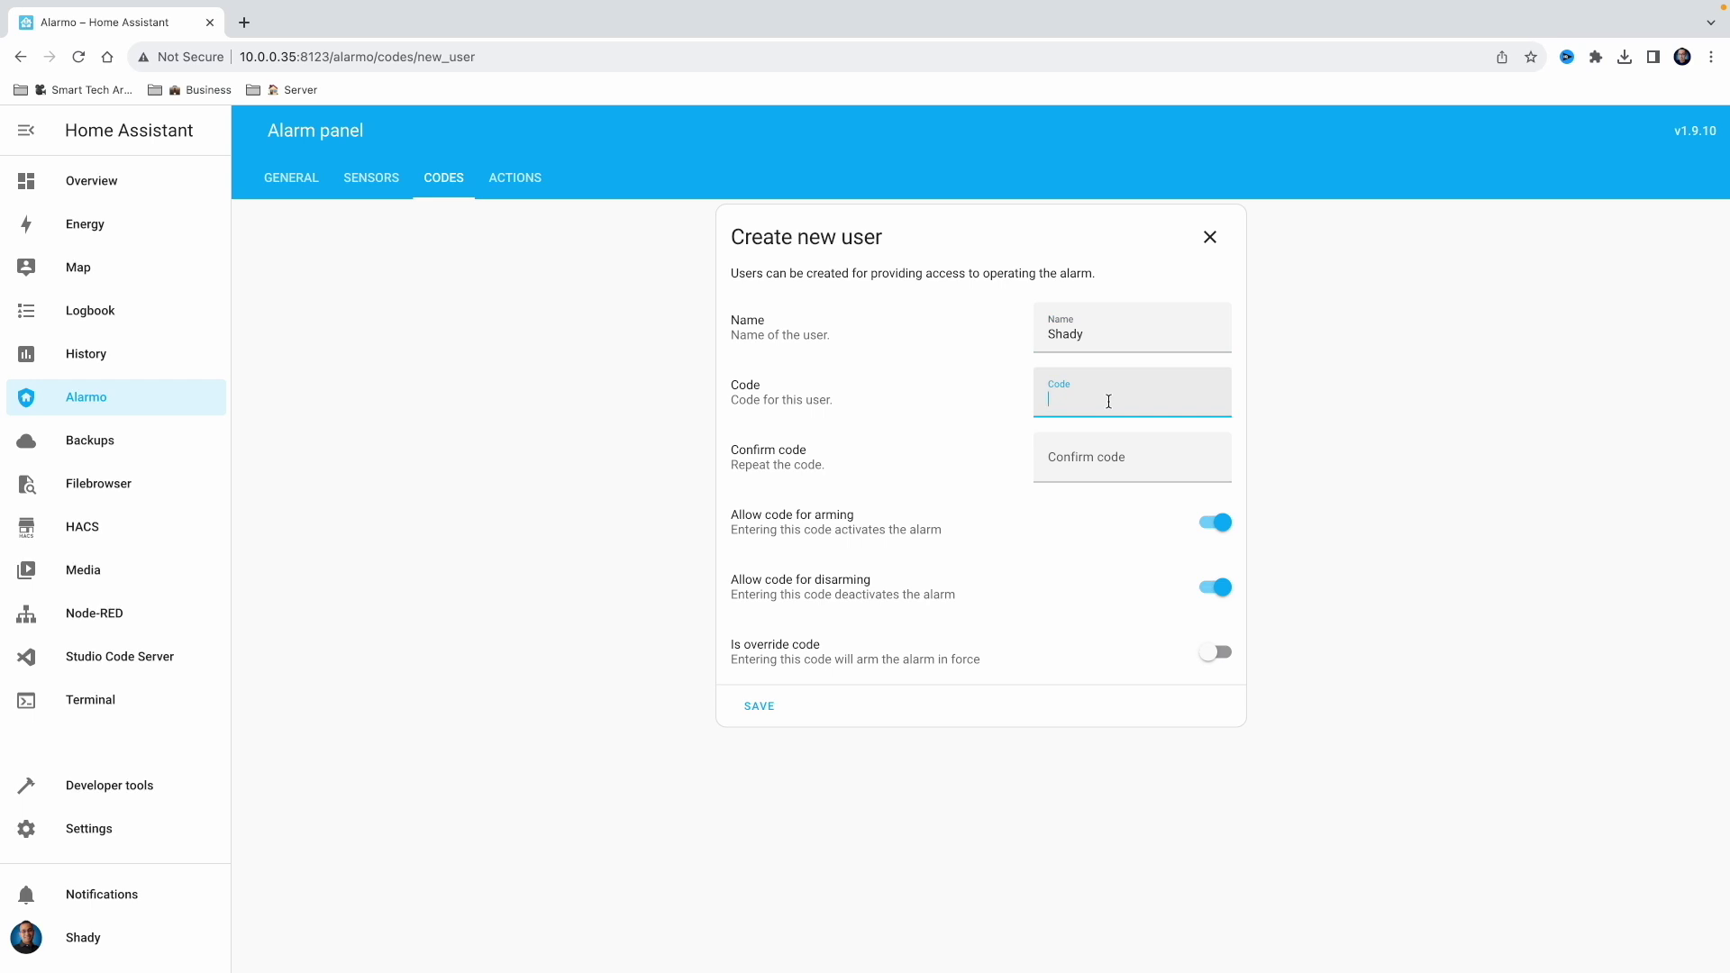
text(1234)
click(1113, 465)
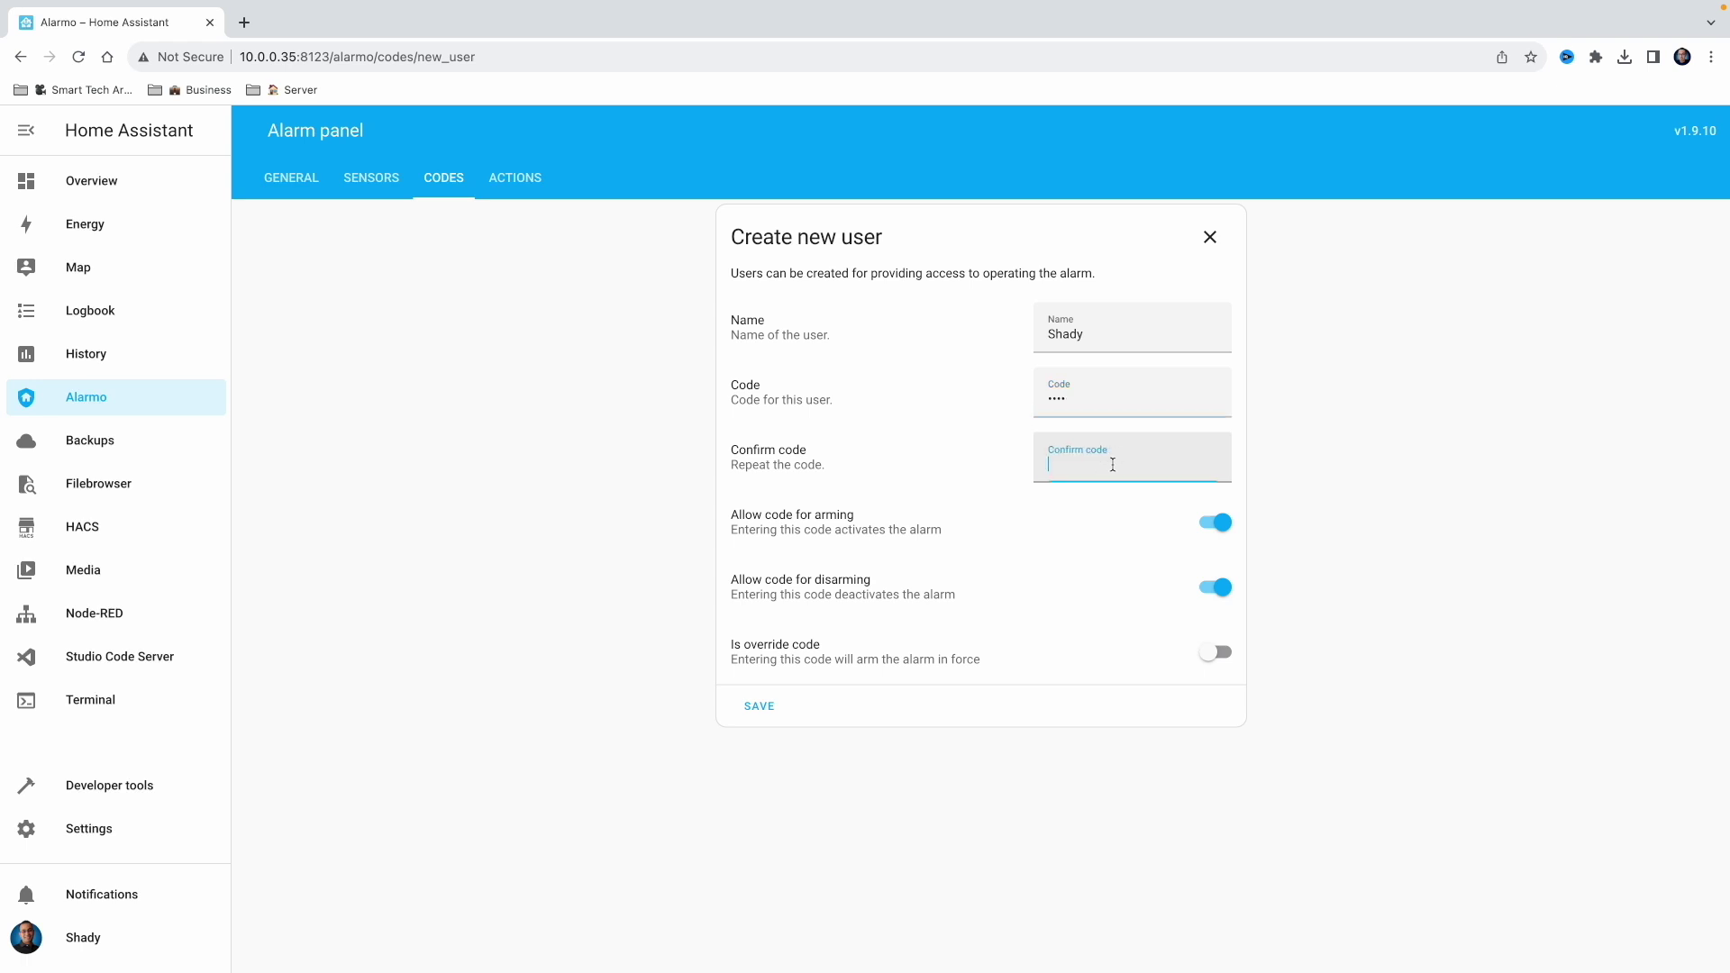
text(1234)
click(770, 717)
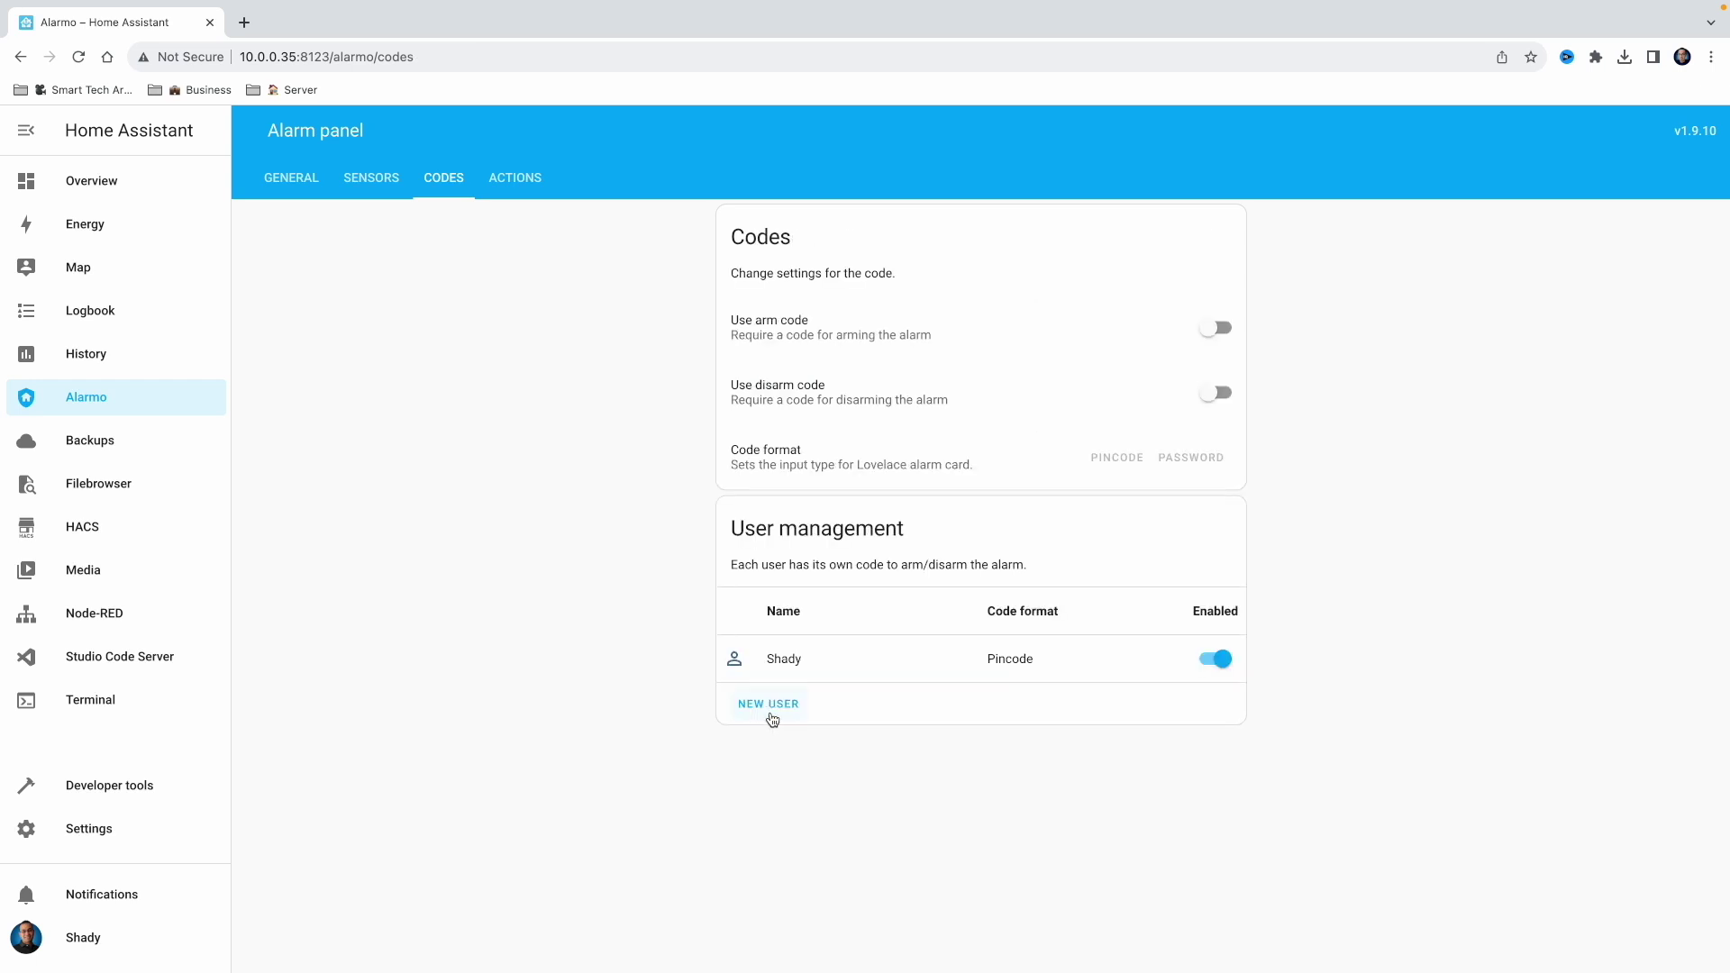
click(1210, 337)
click(1205, 398)
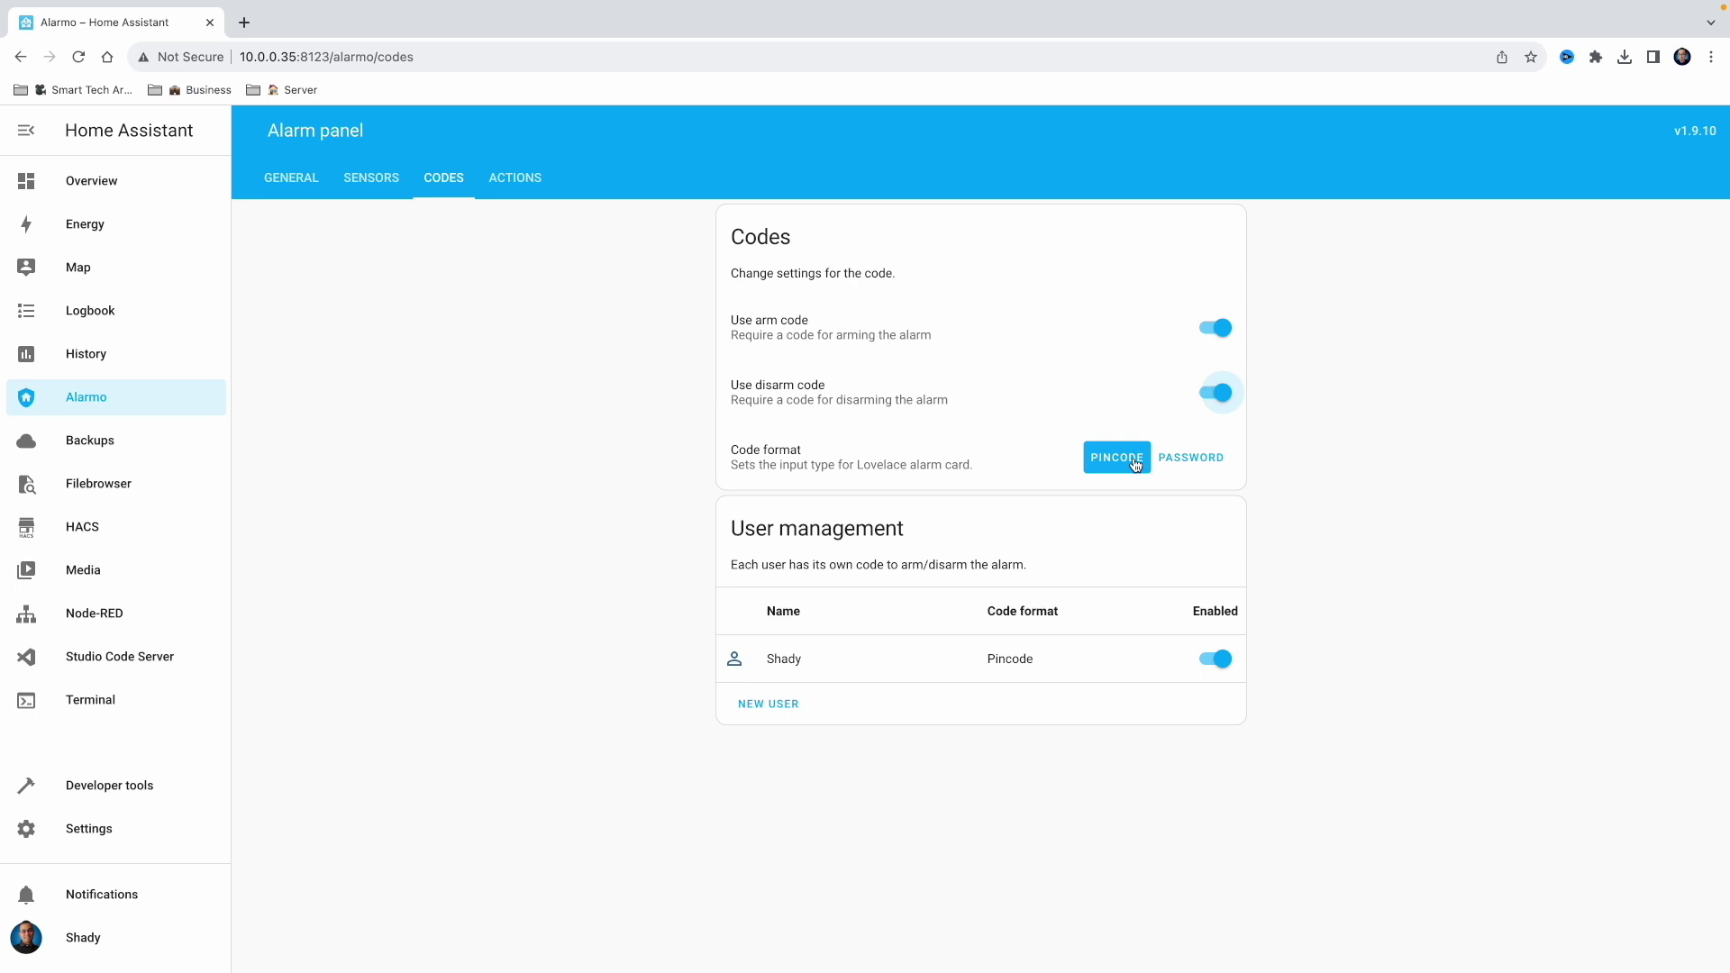
Set Armed away exit and entry delays to none and trigger time to 60 min
click(309, 185)
click(1218, 557)
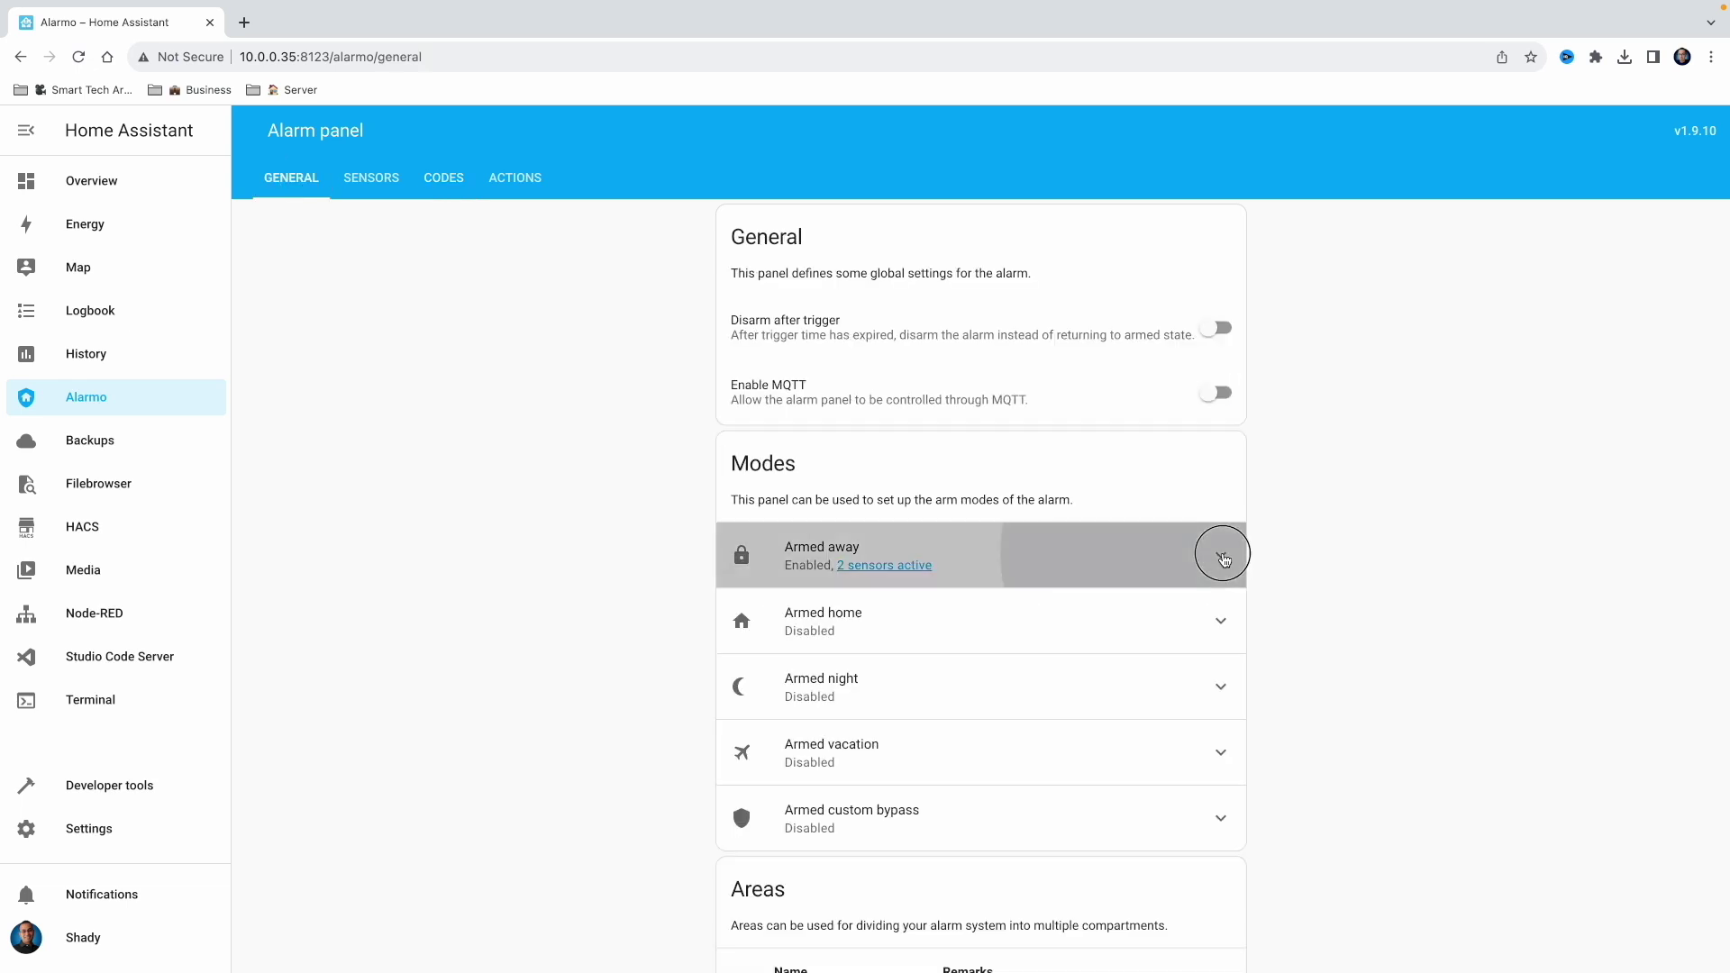
scroll(1218, 557, down, 3)
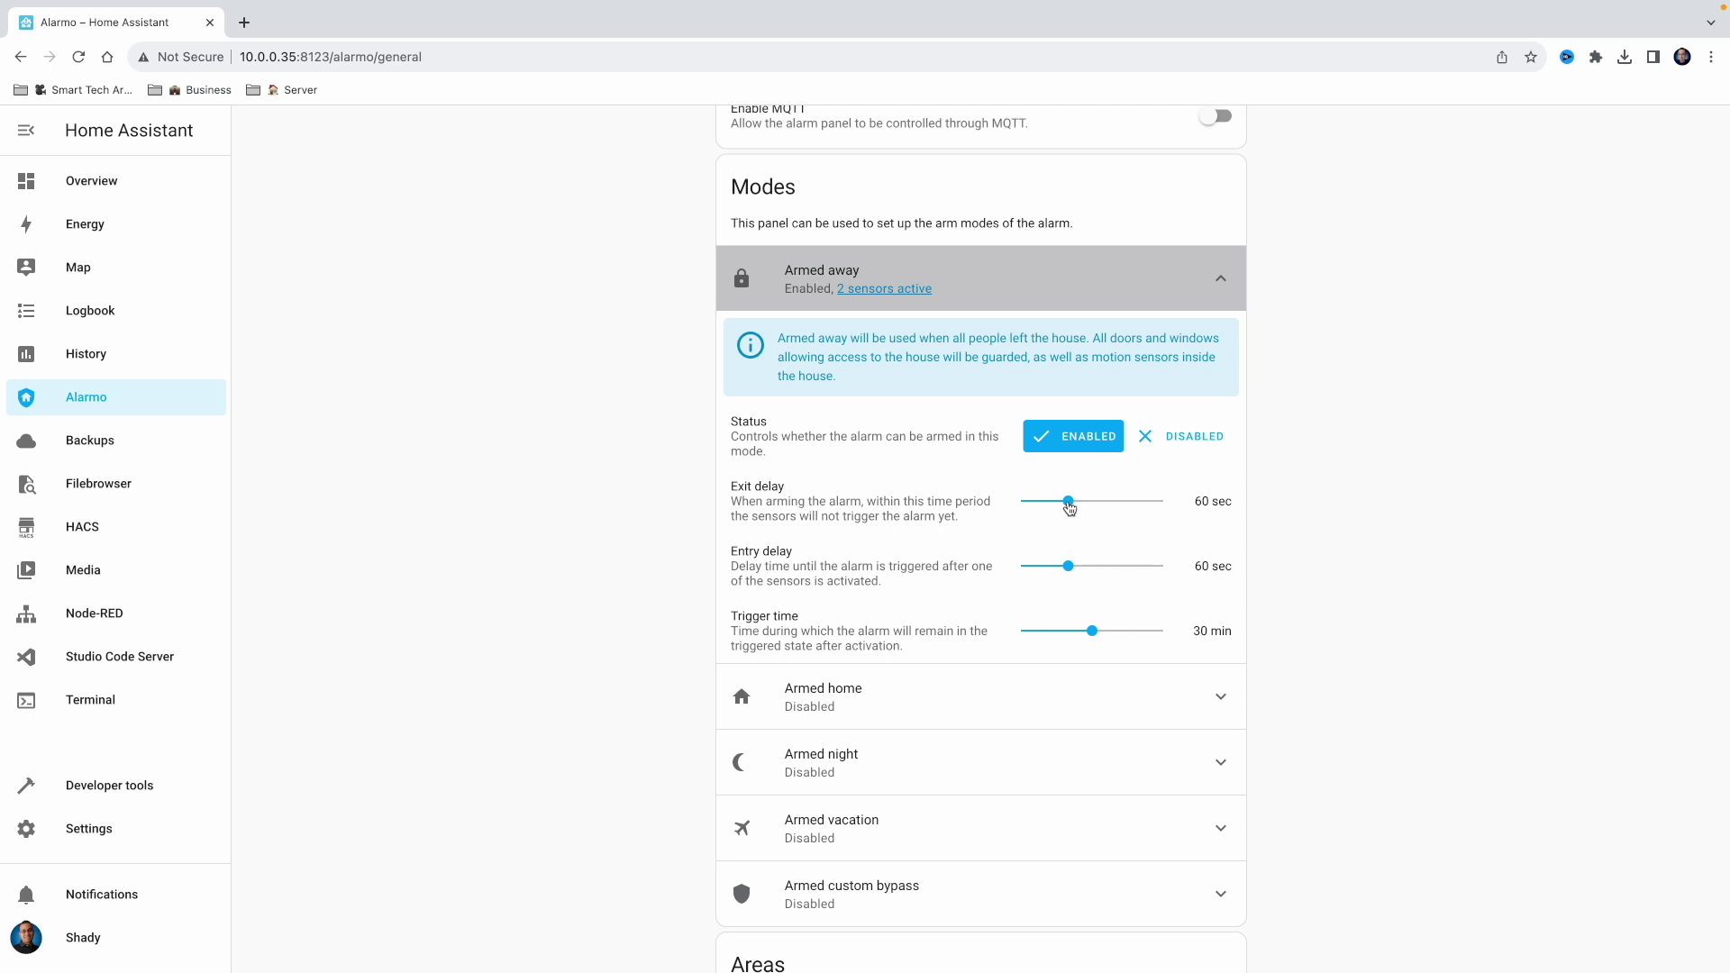
drag(1069, 503, 1020, 510)
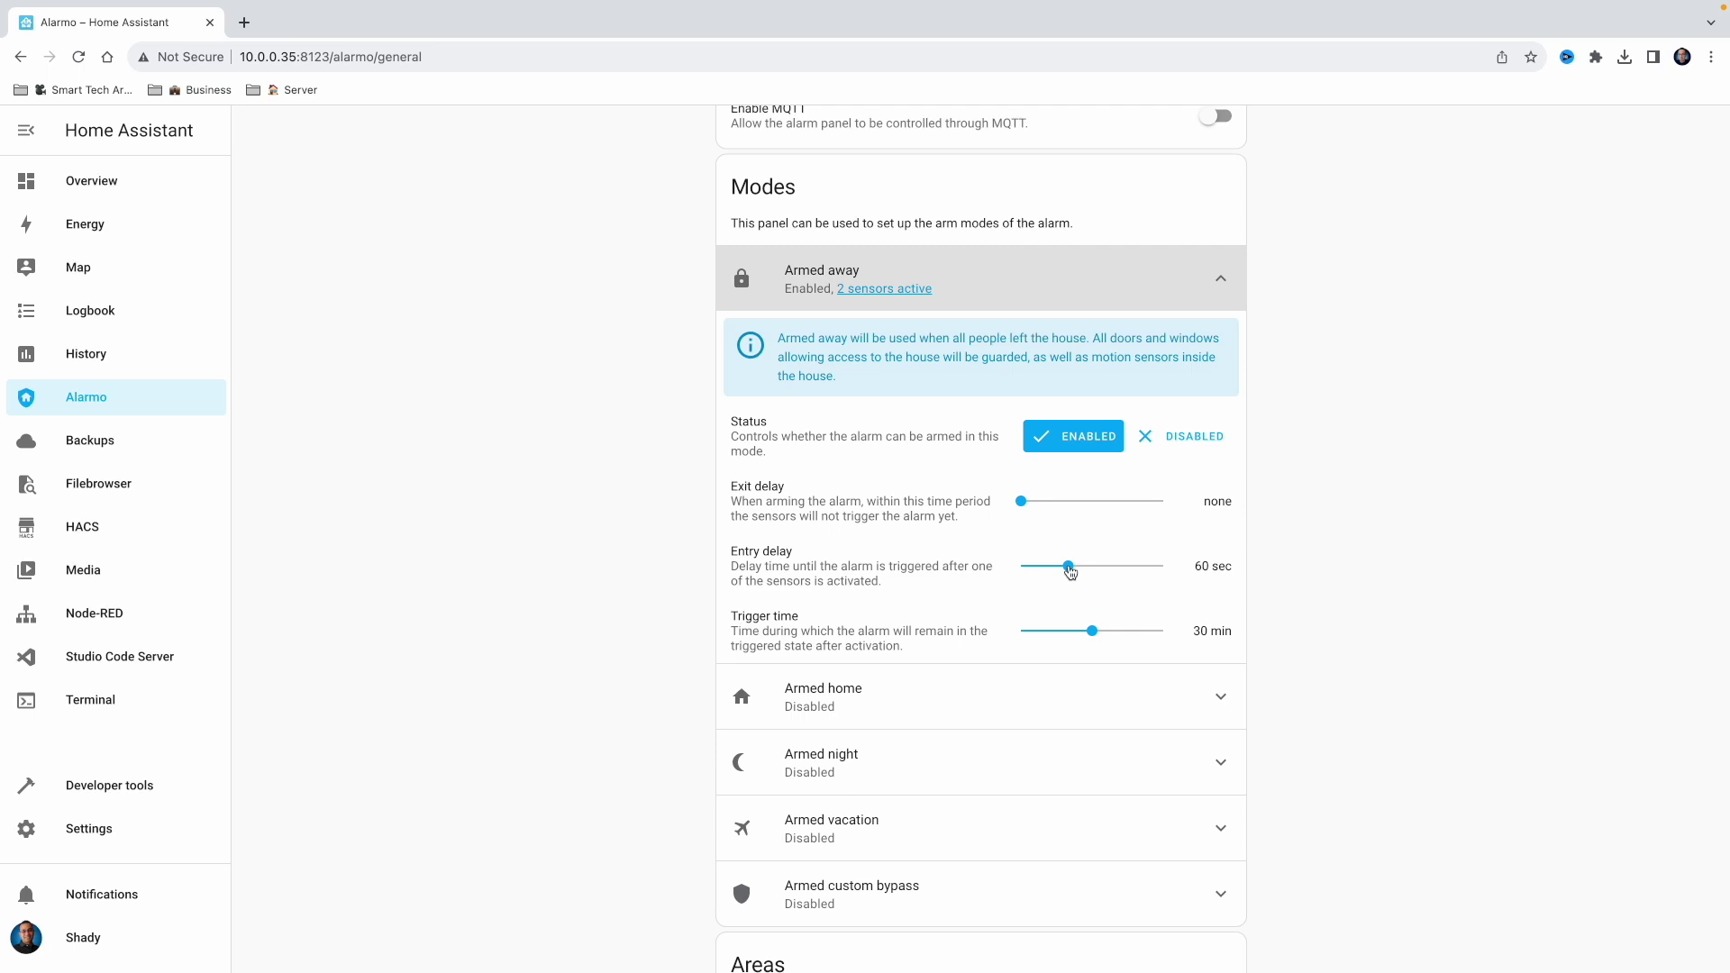
scroll(1070, 569, up, 1)
drag(1070, 570, 979, 561)
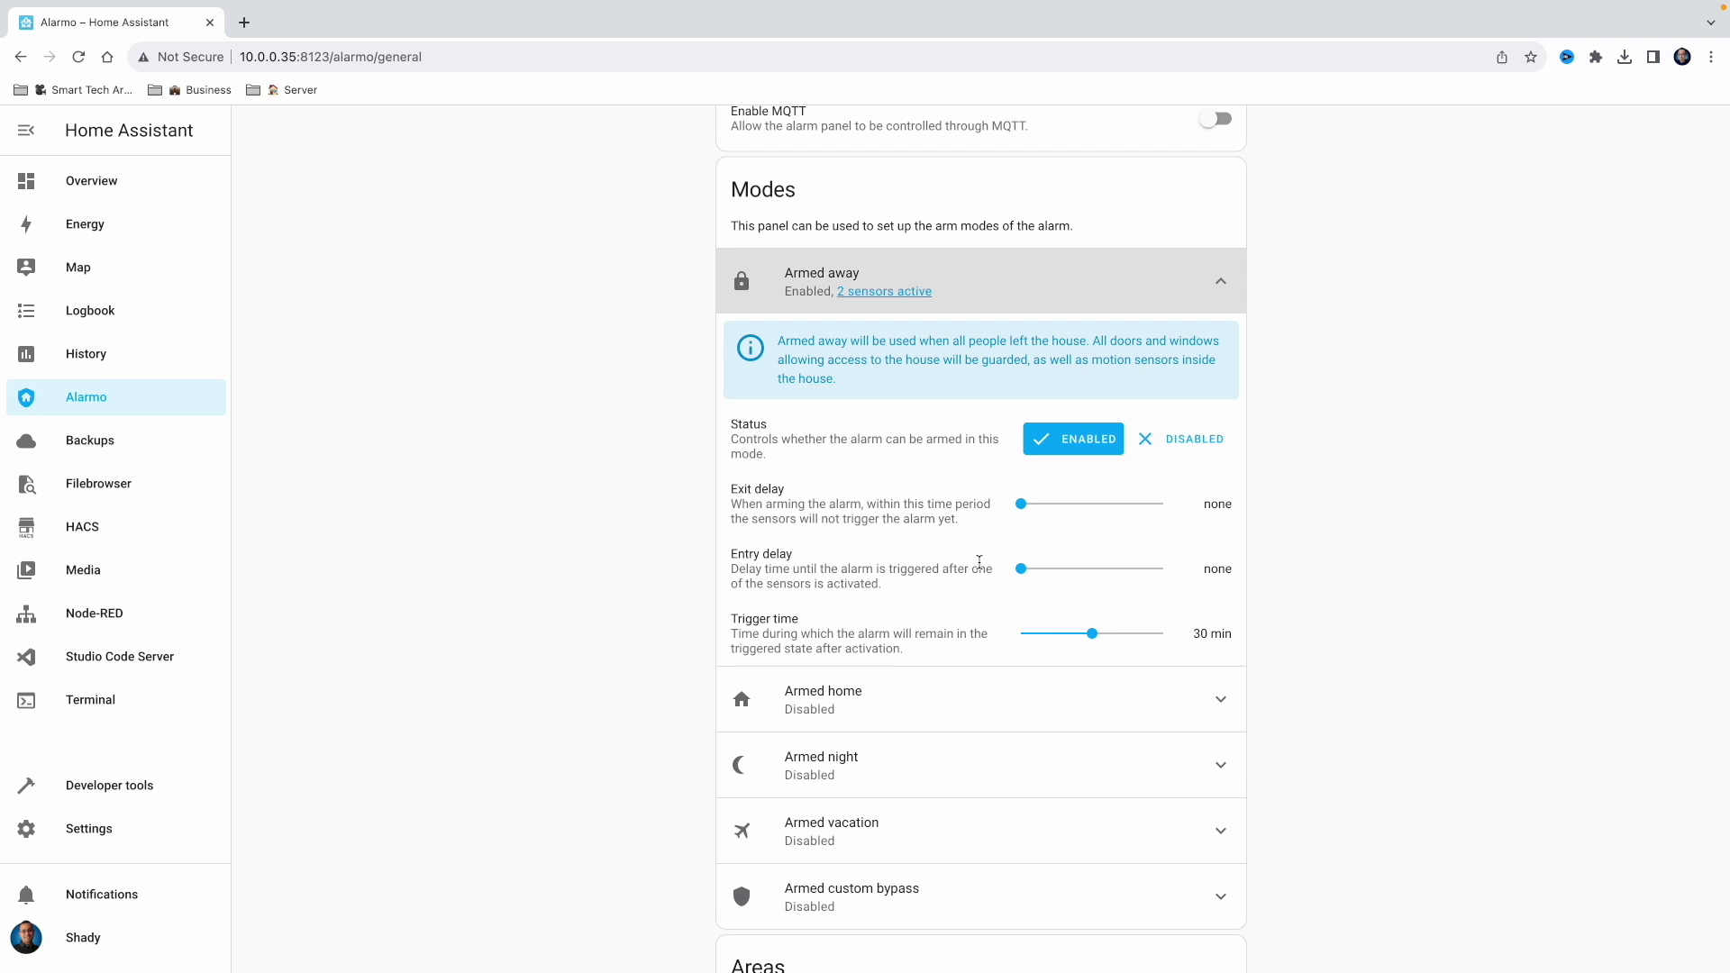
scroll(979, 561, up, 1)
drag(1092, 680, 1164, 679)
scroll(1124, 803, up, 3)
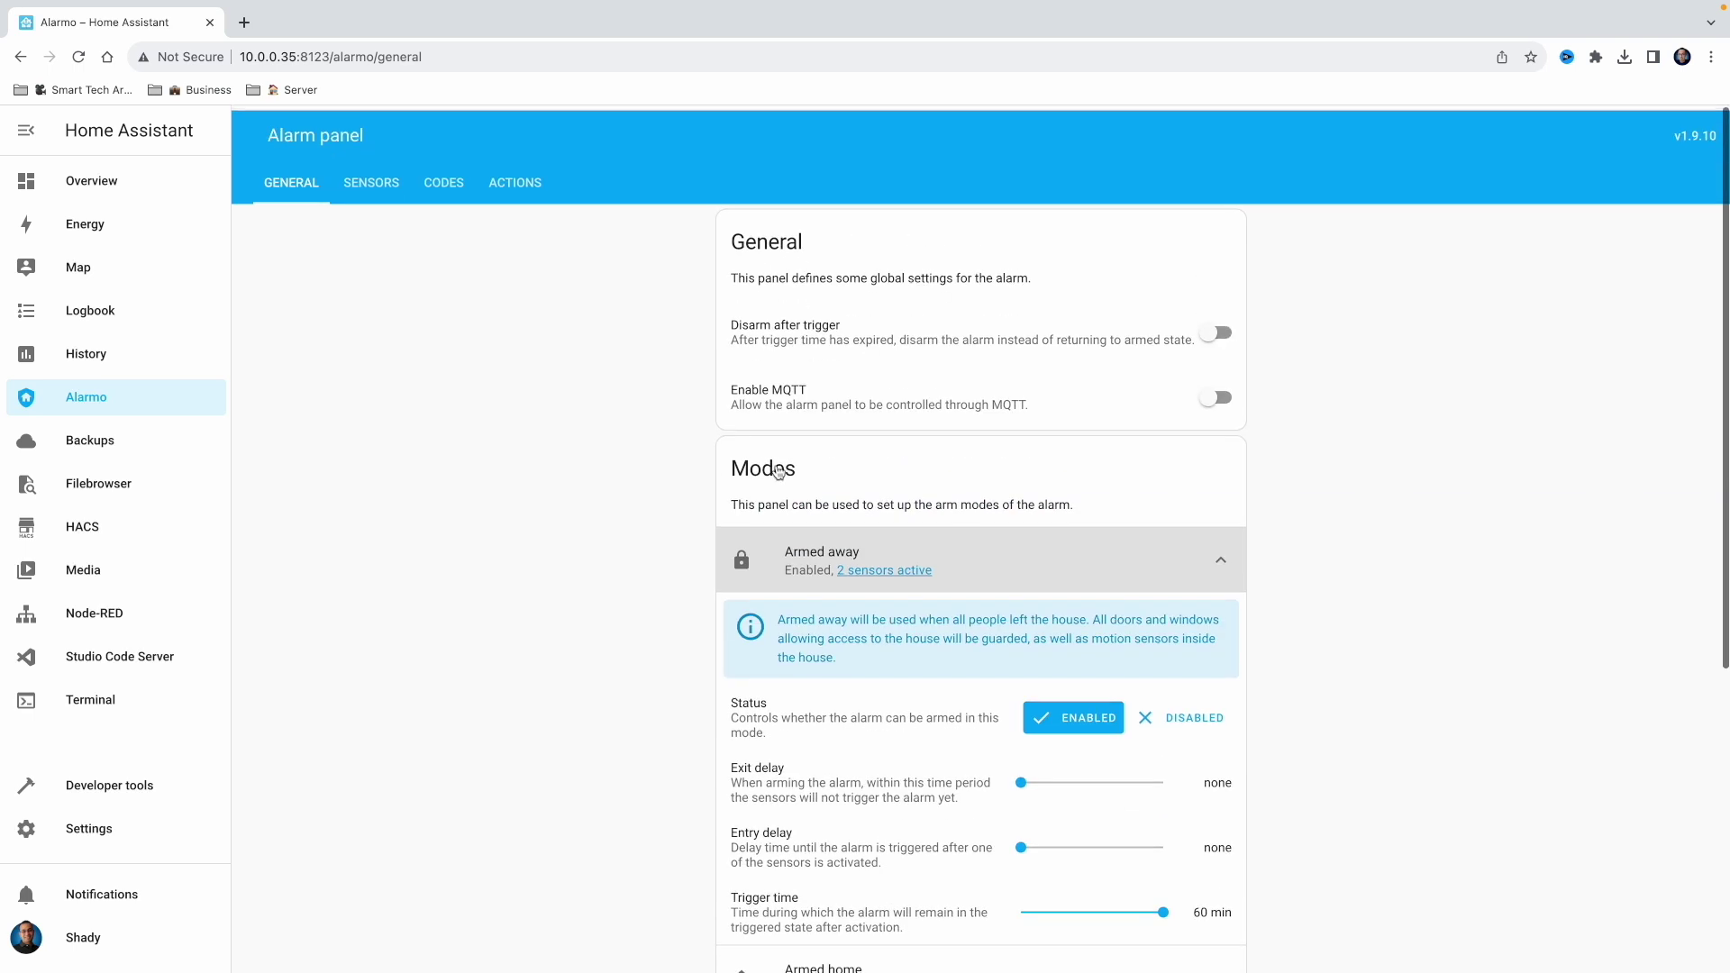
Create a notification for 'Alarm is triggered' targeting the user's iPhone 14 mobile app
click(516, 179)
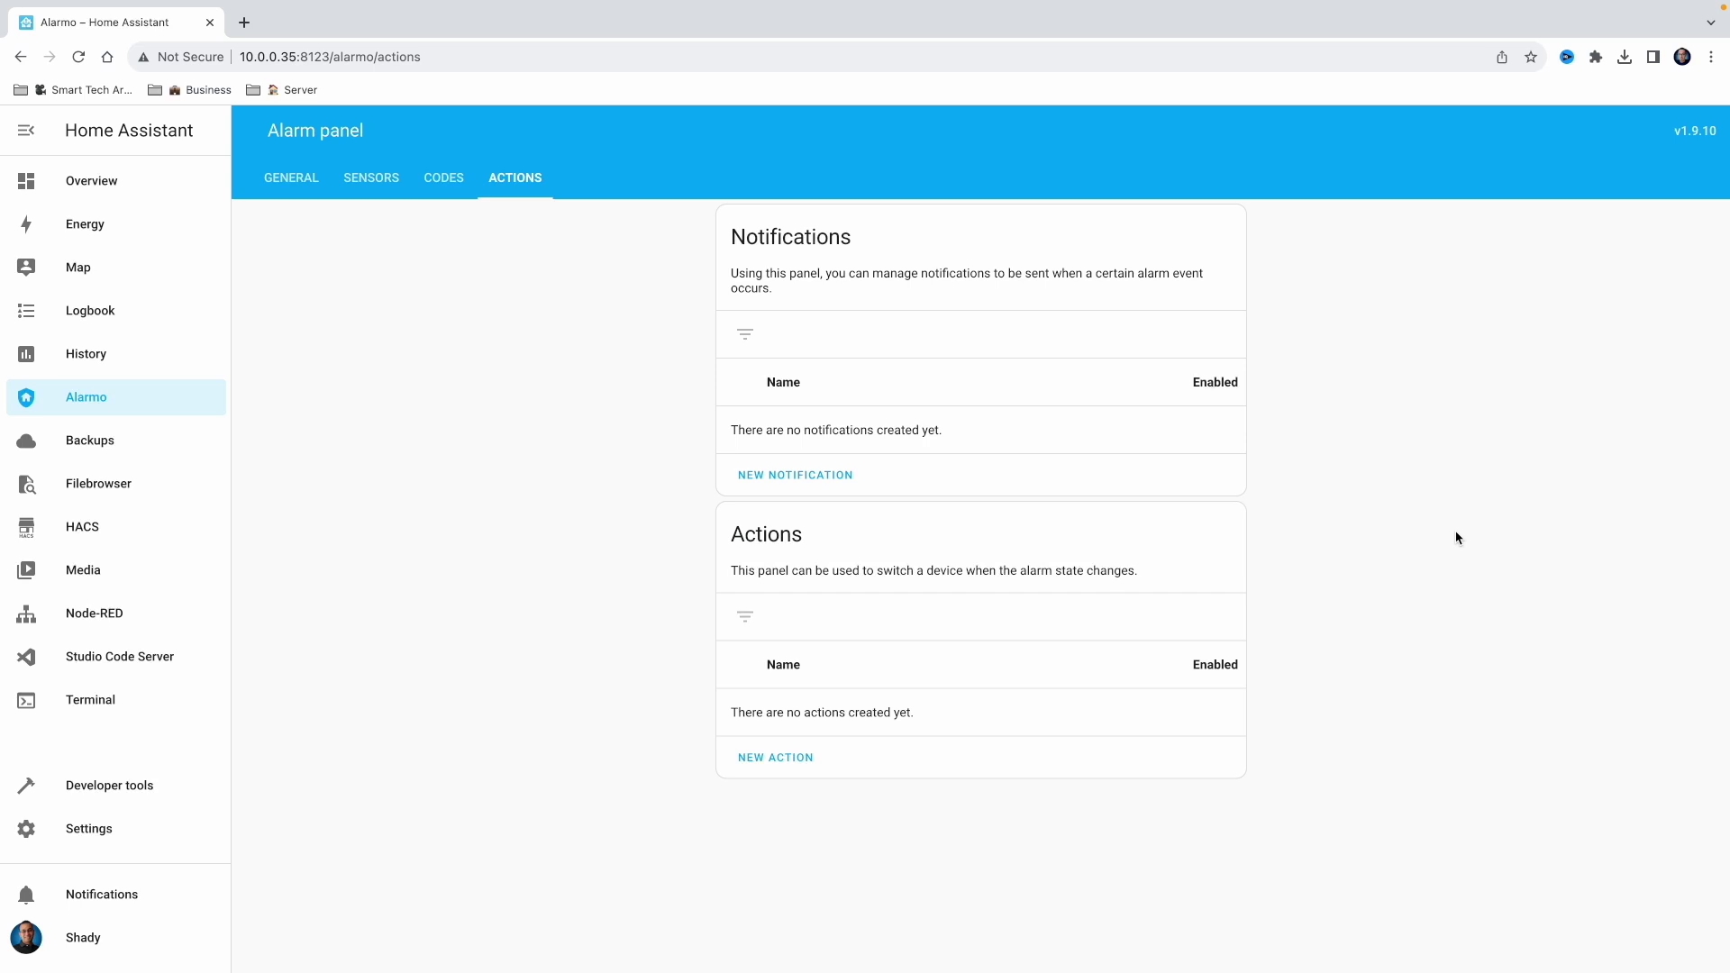
click(811, 486)
click(921, 423)
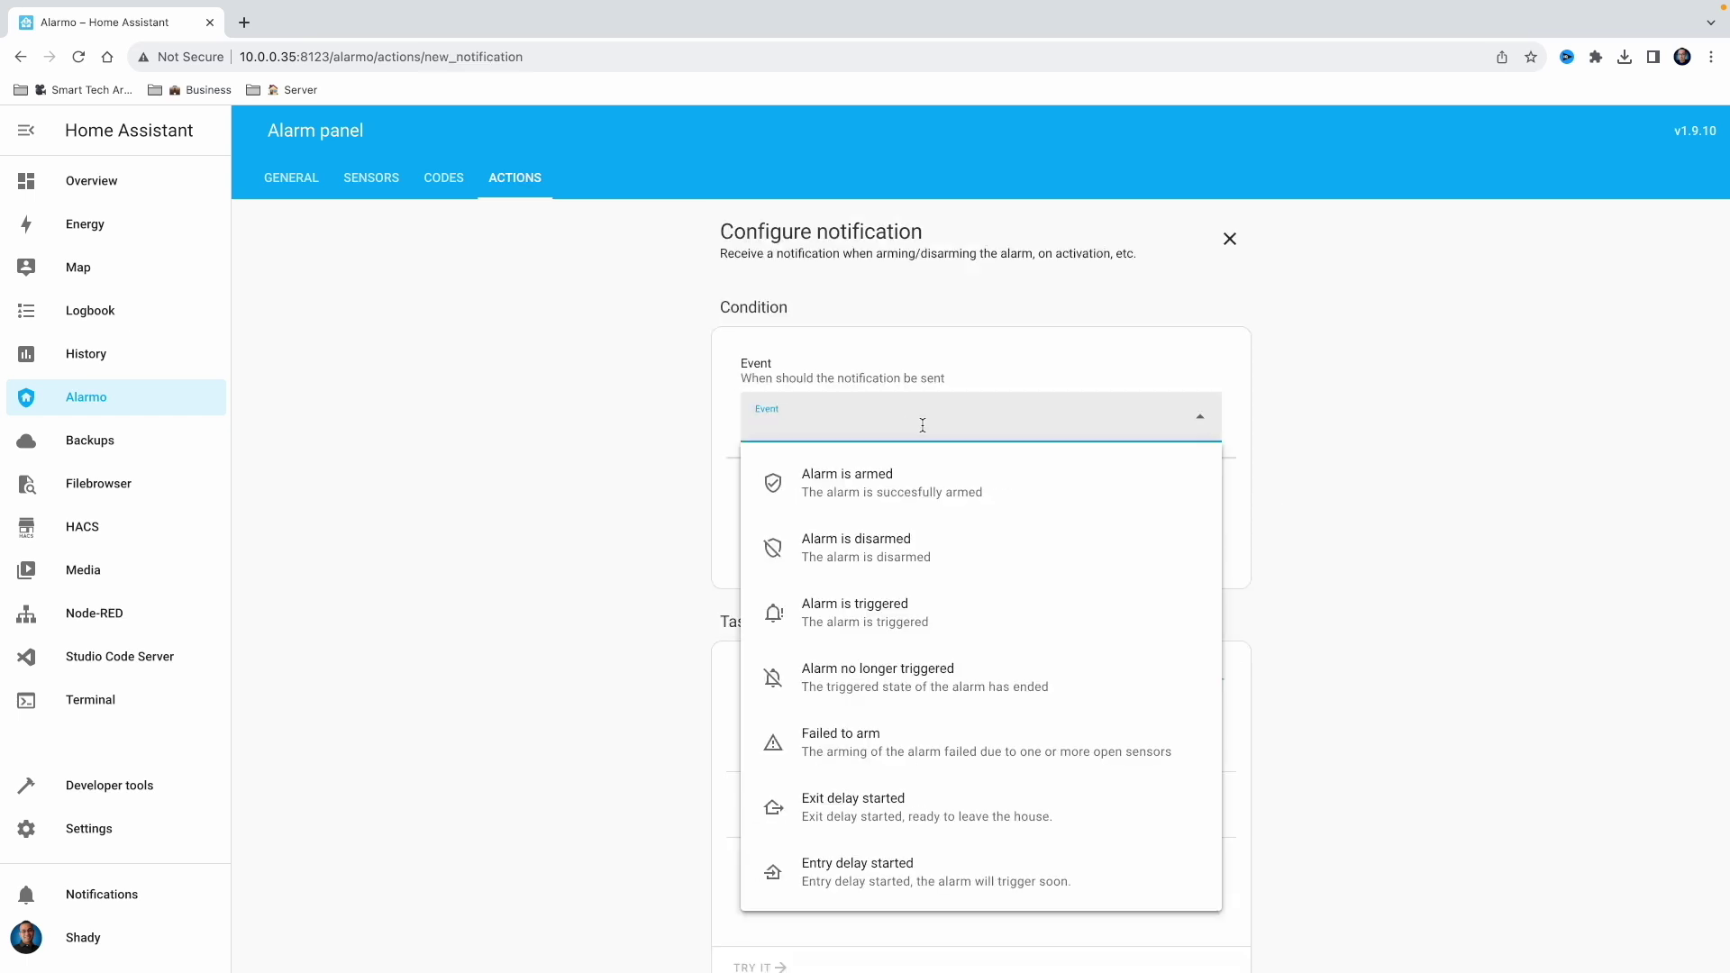
click(902, 622)
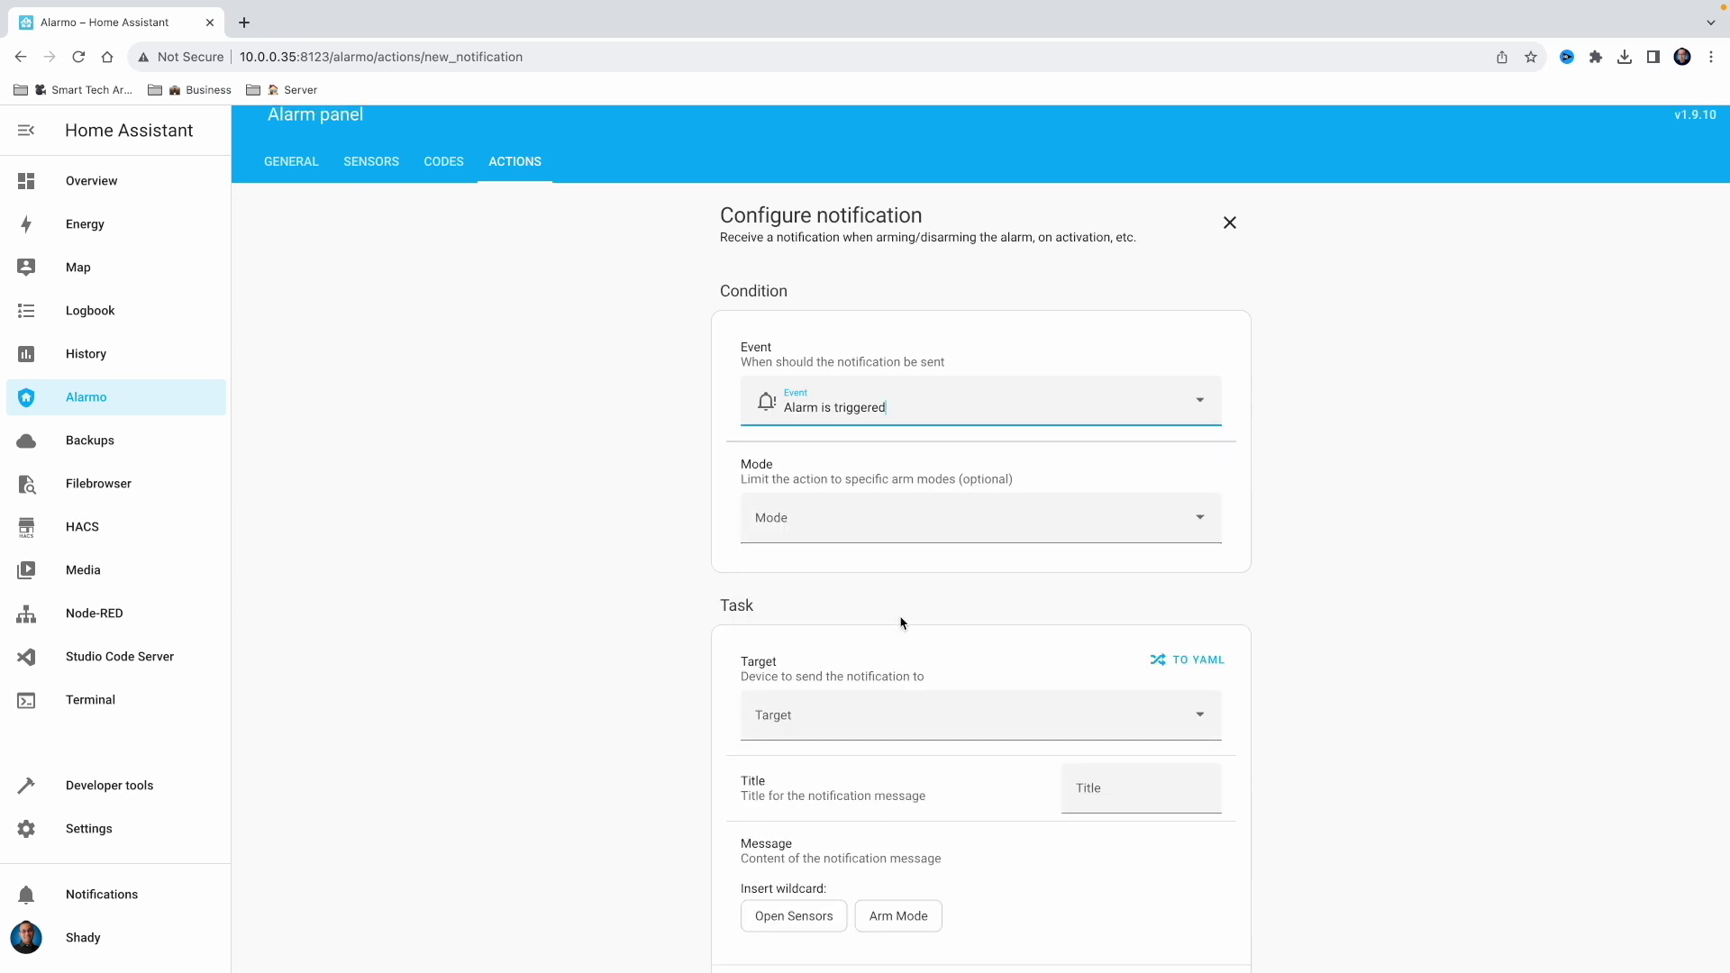
scroll(905, 613, down, 2)
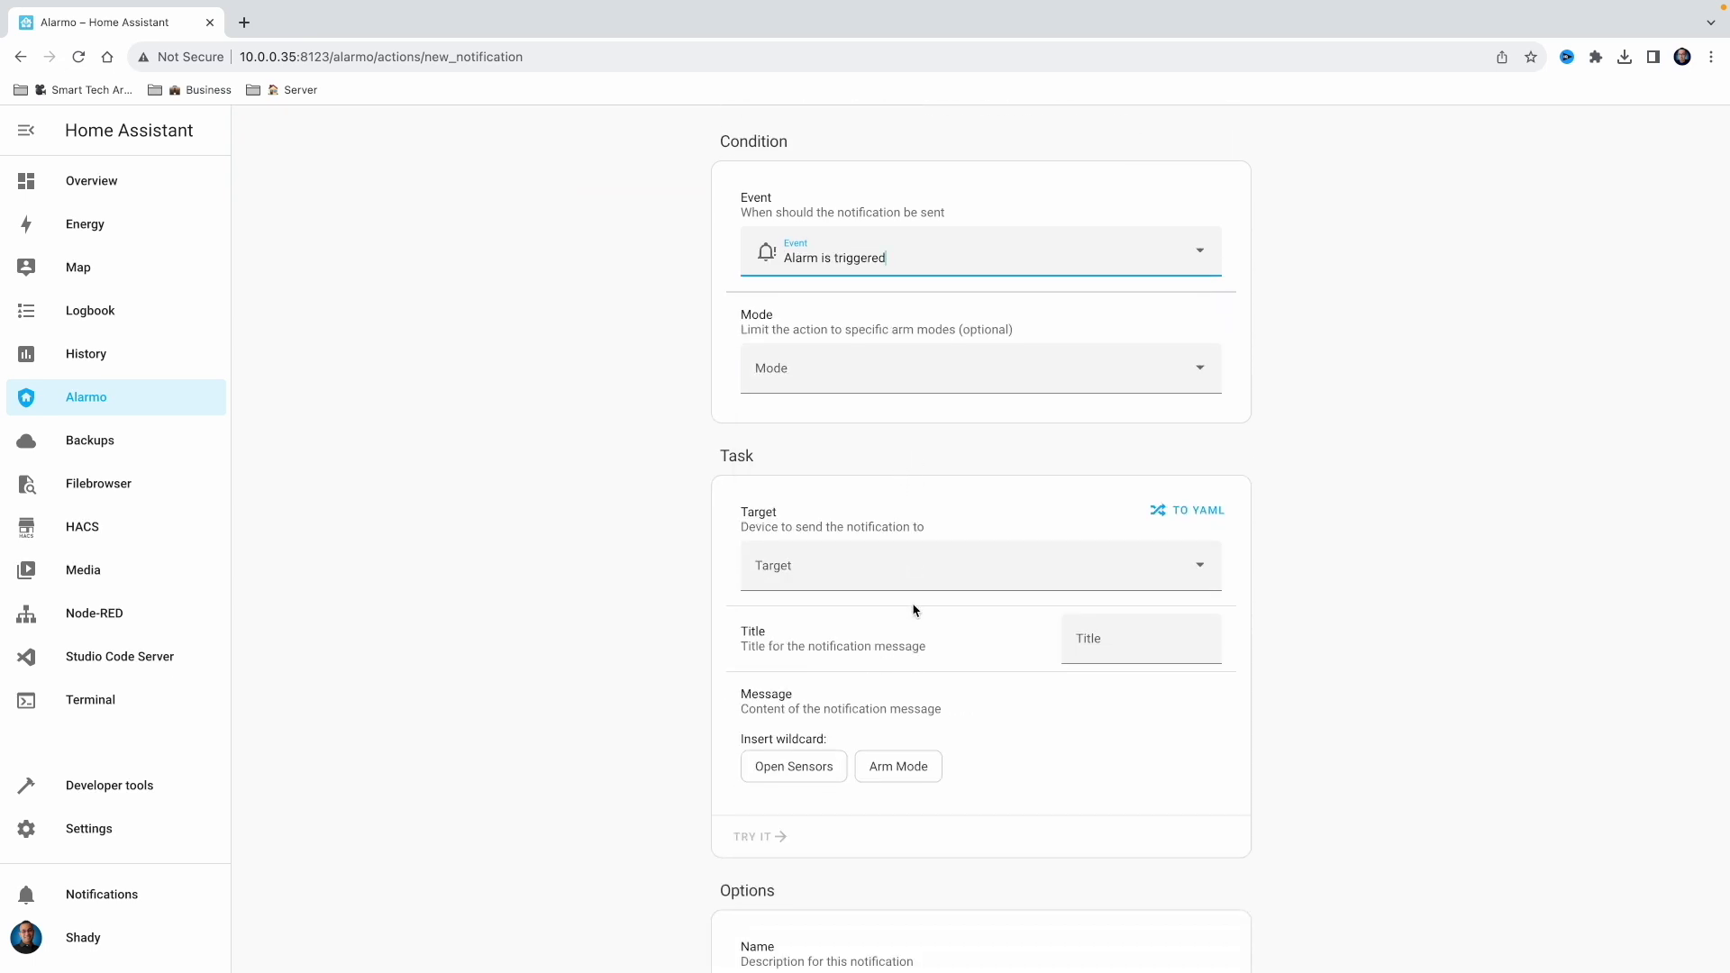
click(916, 575)
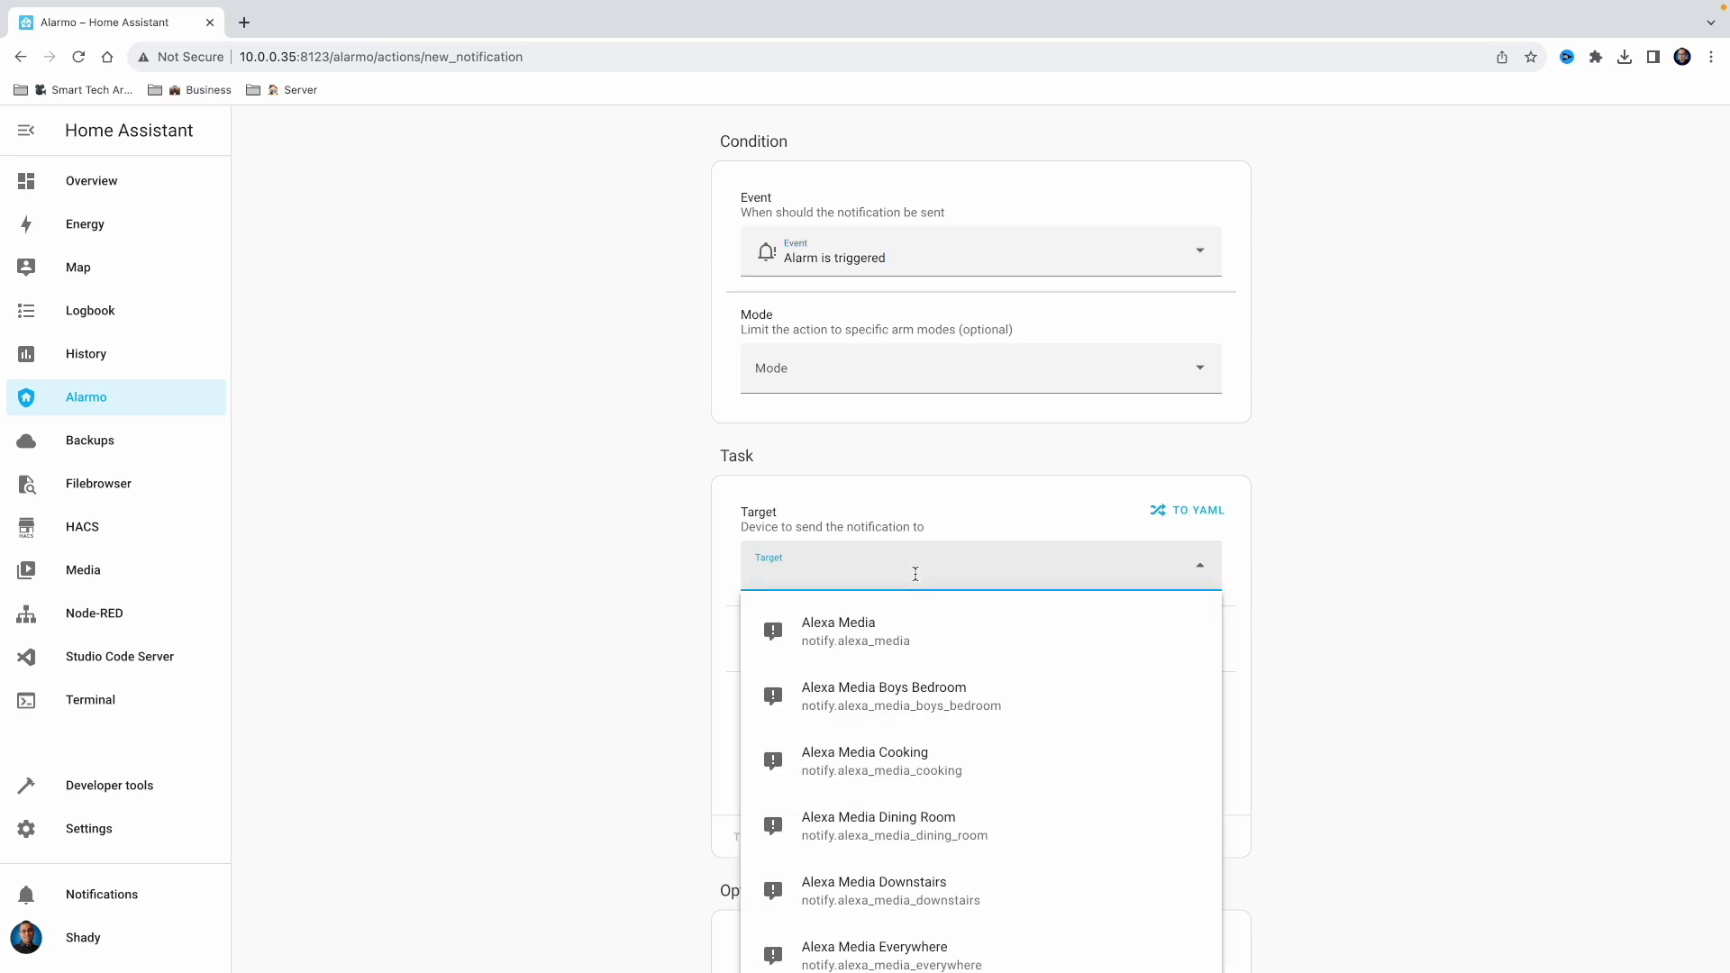
text(shady)
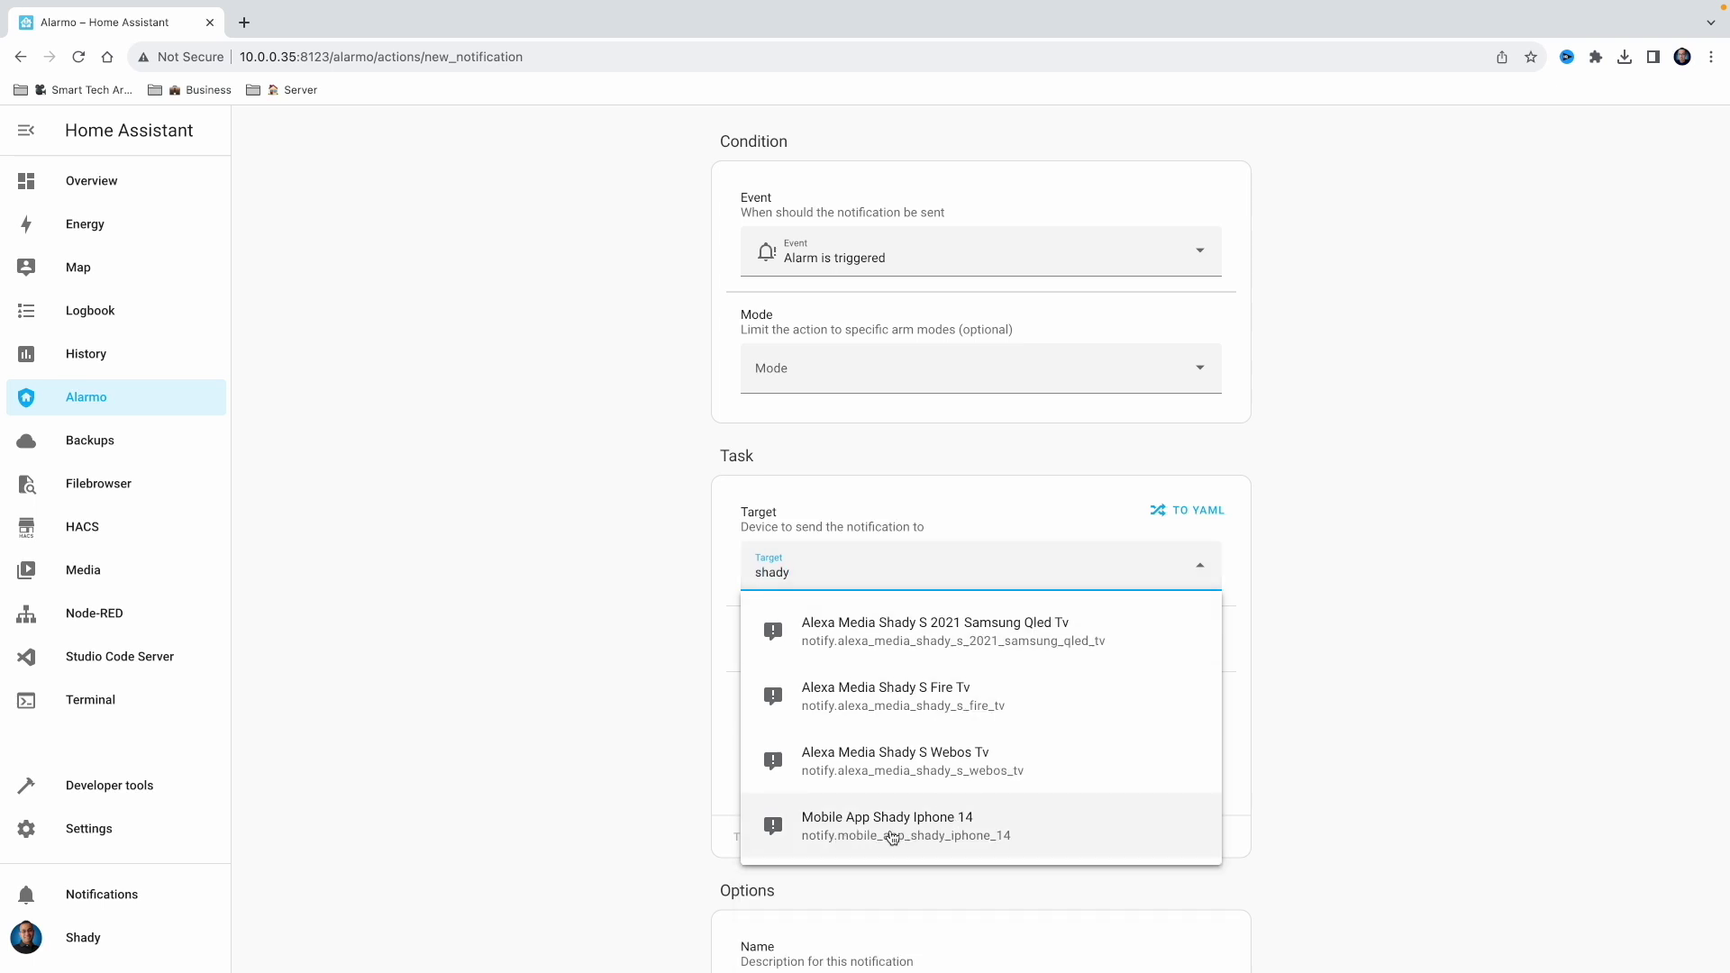
click(891, 838)
Title the notification 'Alarm Triggered', name it after the user's mobile, and save it
click(1109, 641)
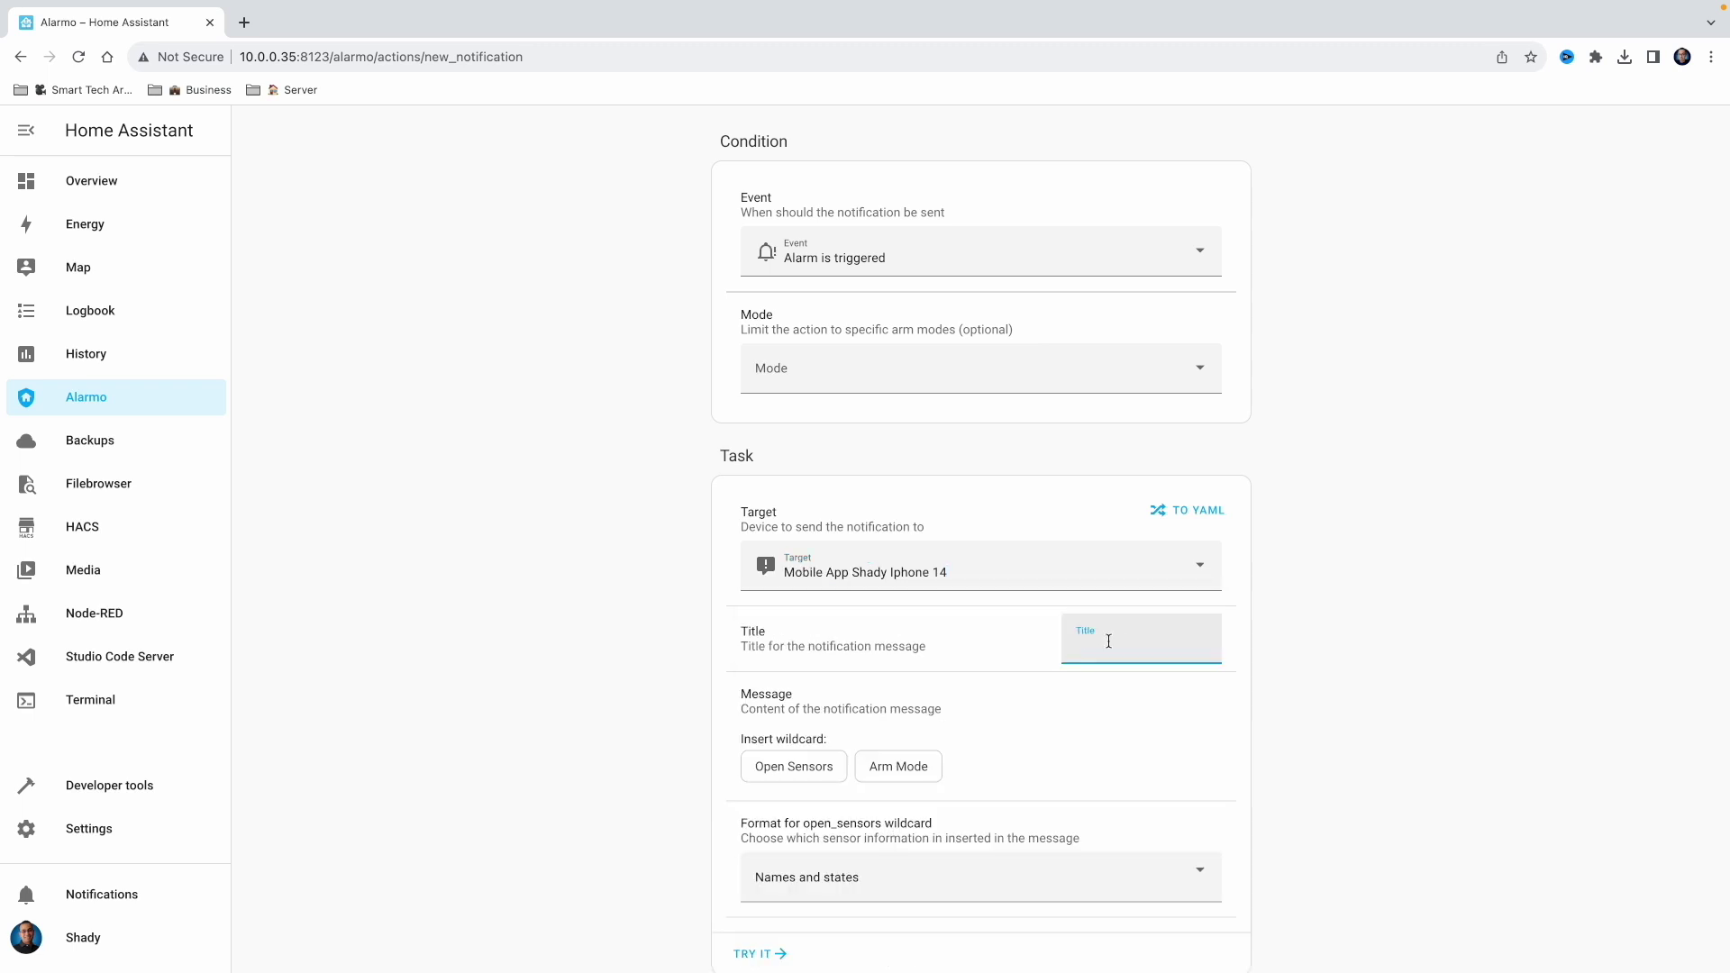
text(Alarm Triggered)
scroll(757, 682, down, 3)
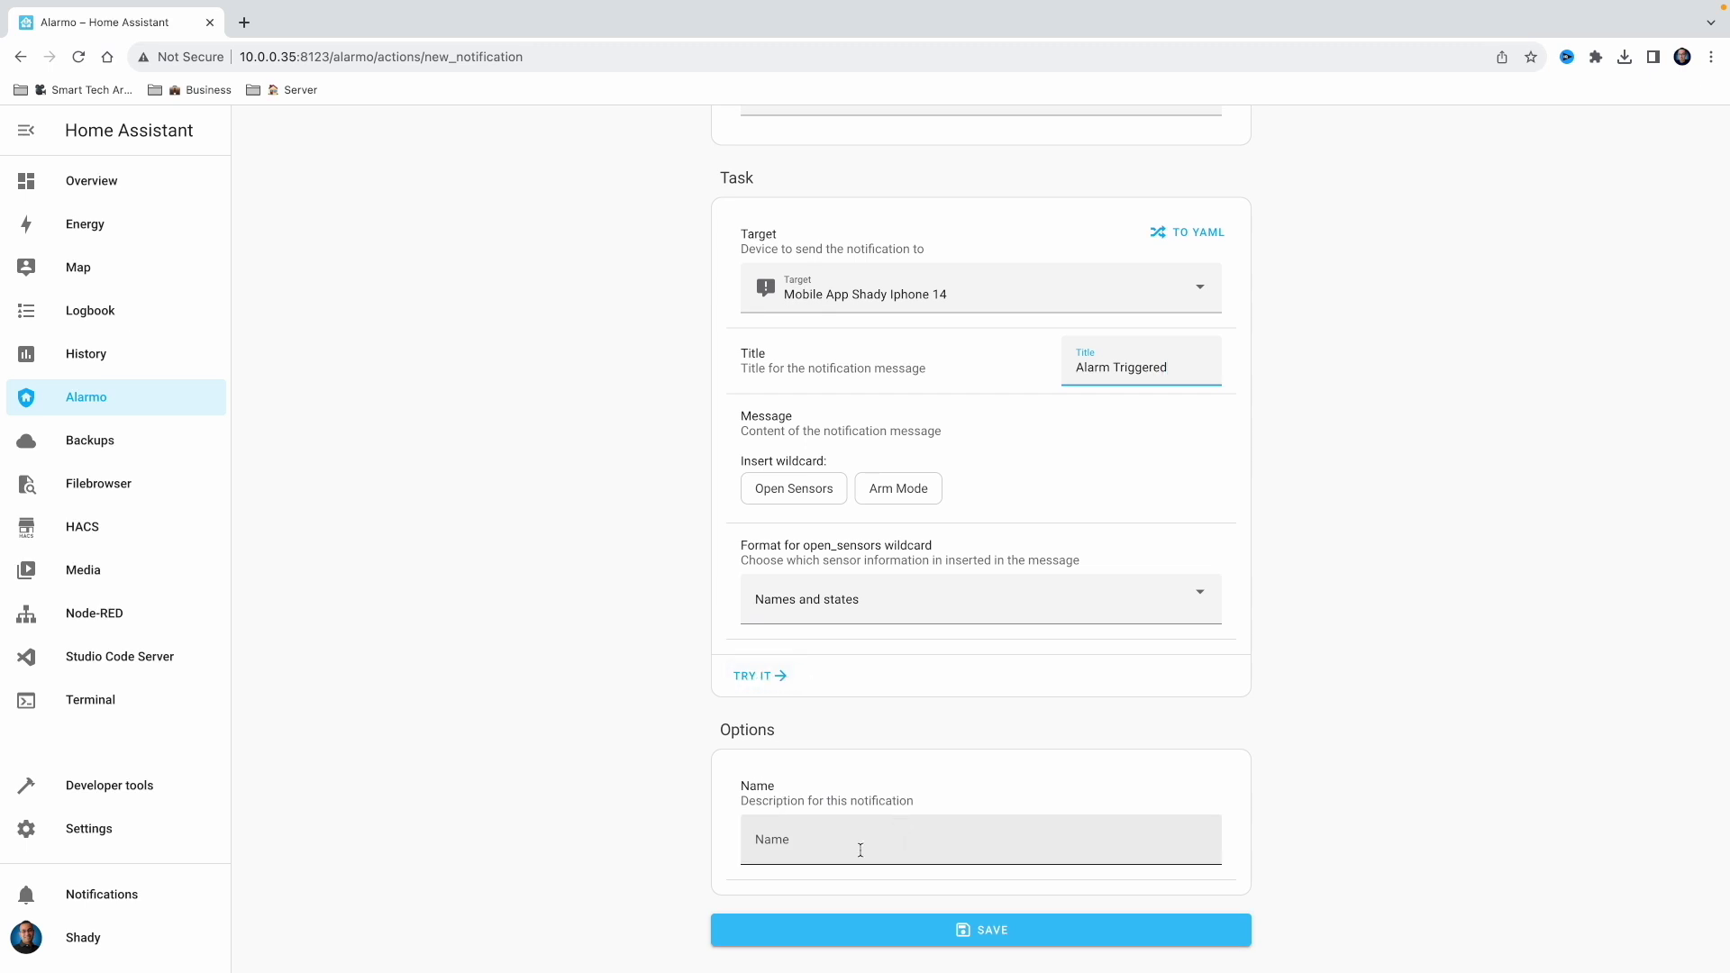
click(860, 850)
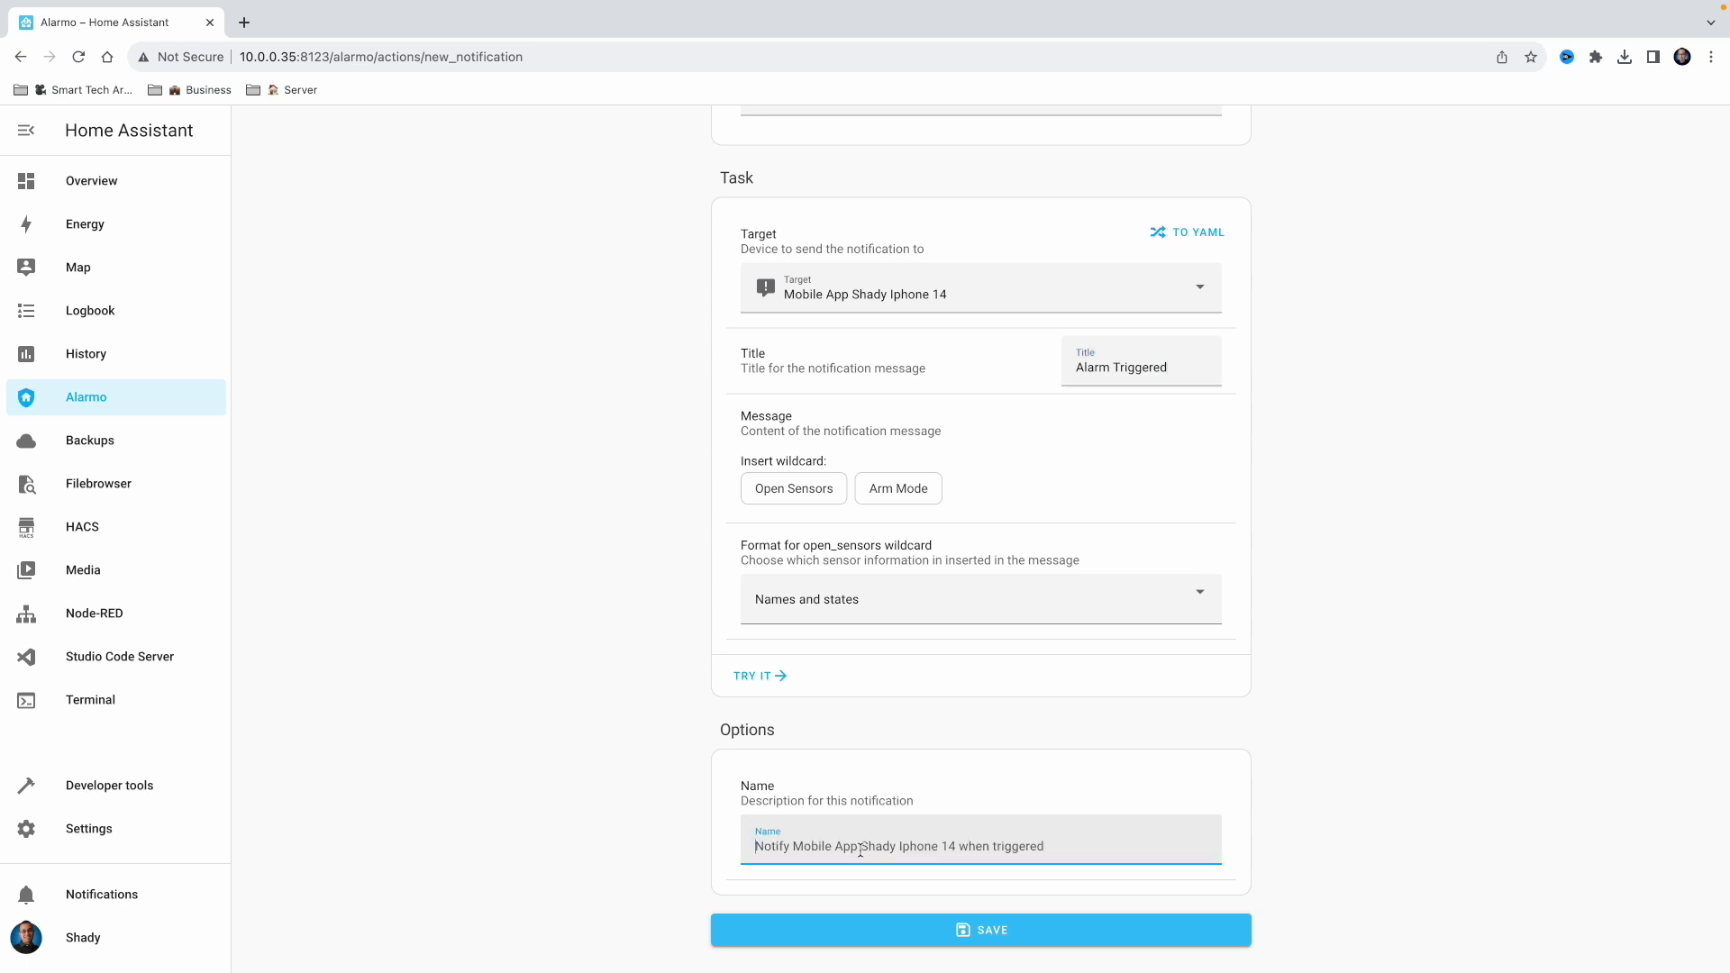
text(Notify Sha)
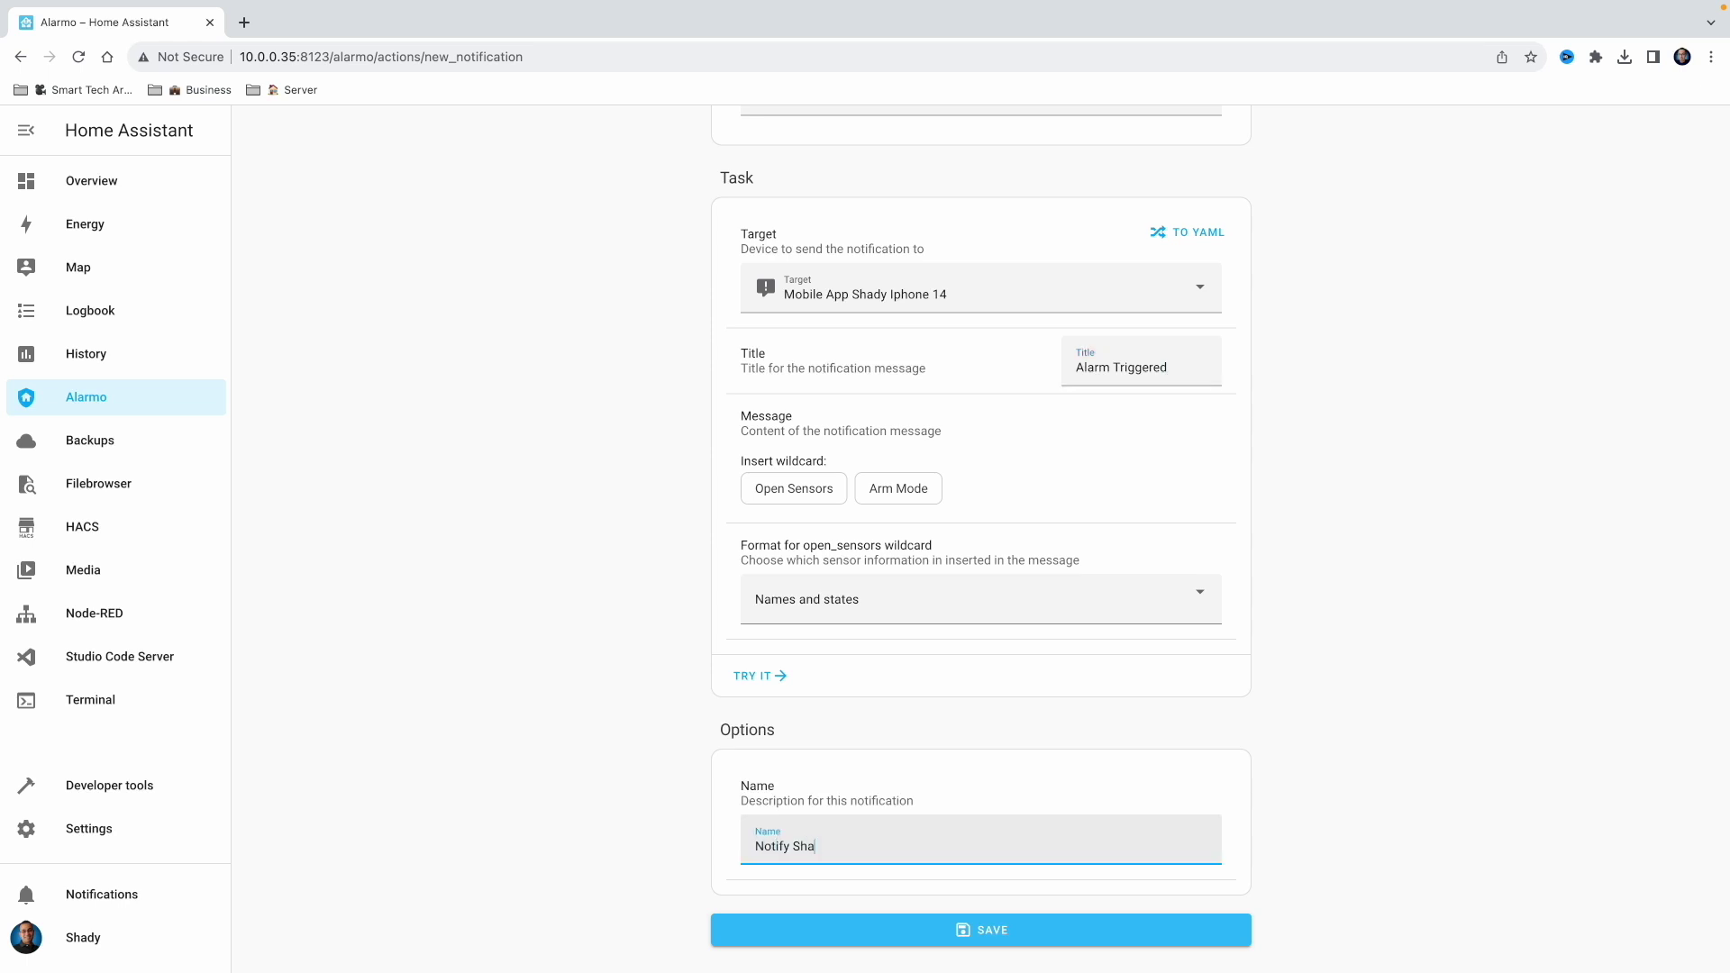
text(dy Mobile - Alarm Triggered)
click(973, 946)
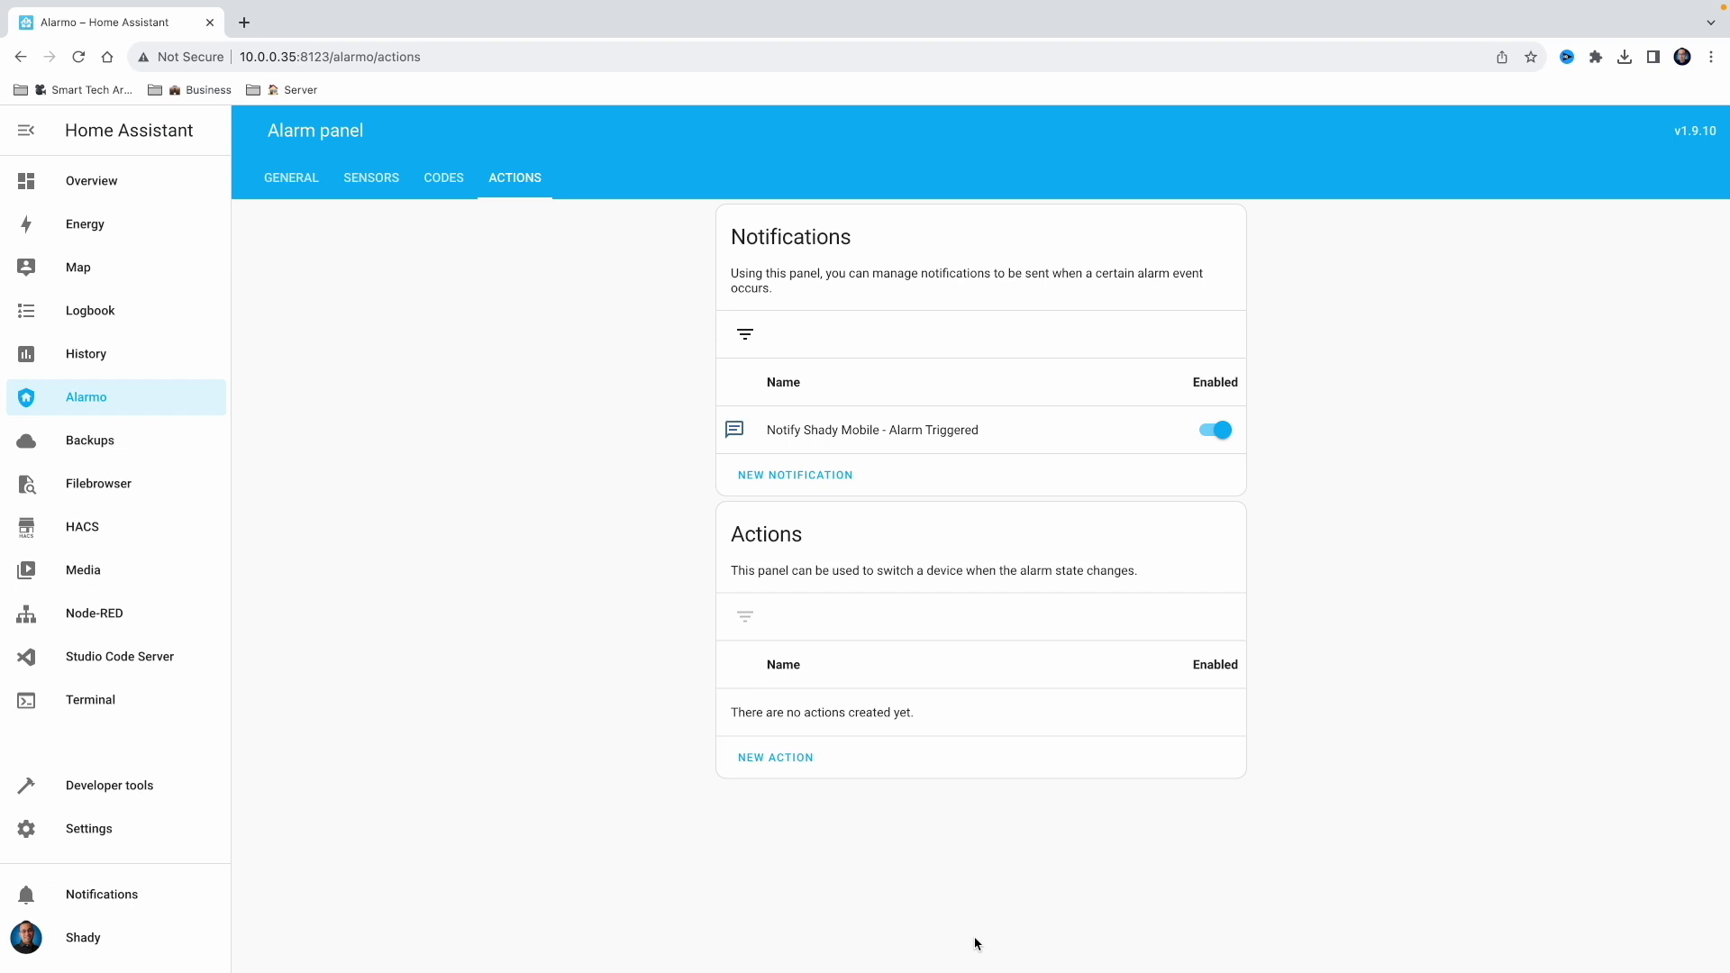
Create a second notification for 'Alarm is armed' targeting the user's iPhone 14
click(809, 484)
click(850, 425)
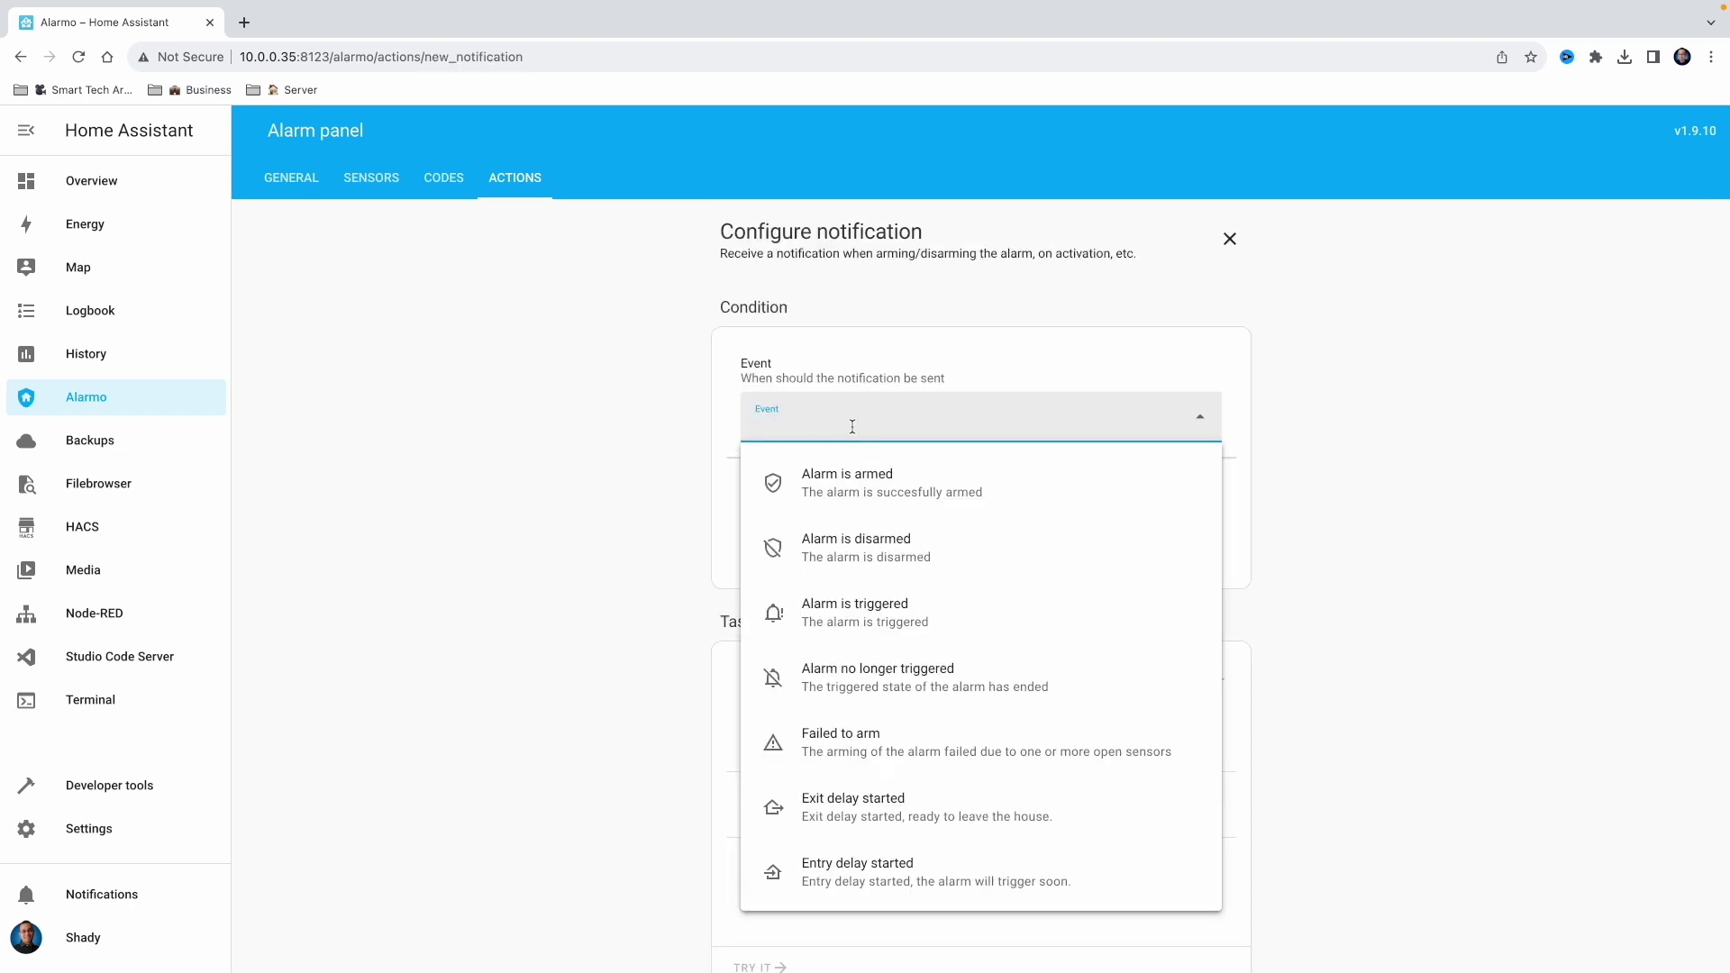
click(900, 489)
scroll(899, 483, down, 3)
click(899, 482)
text(Sha)
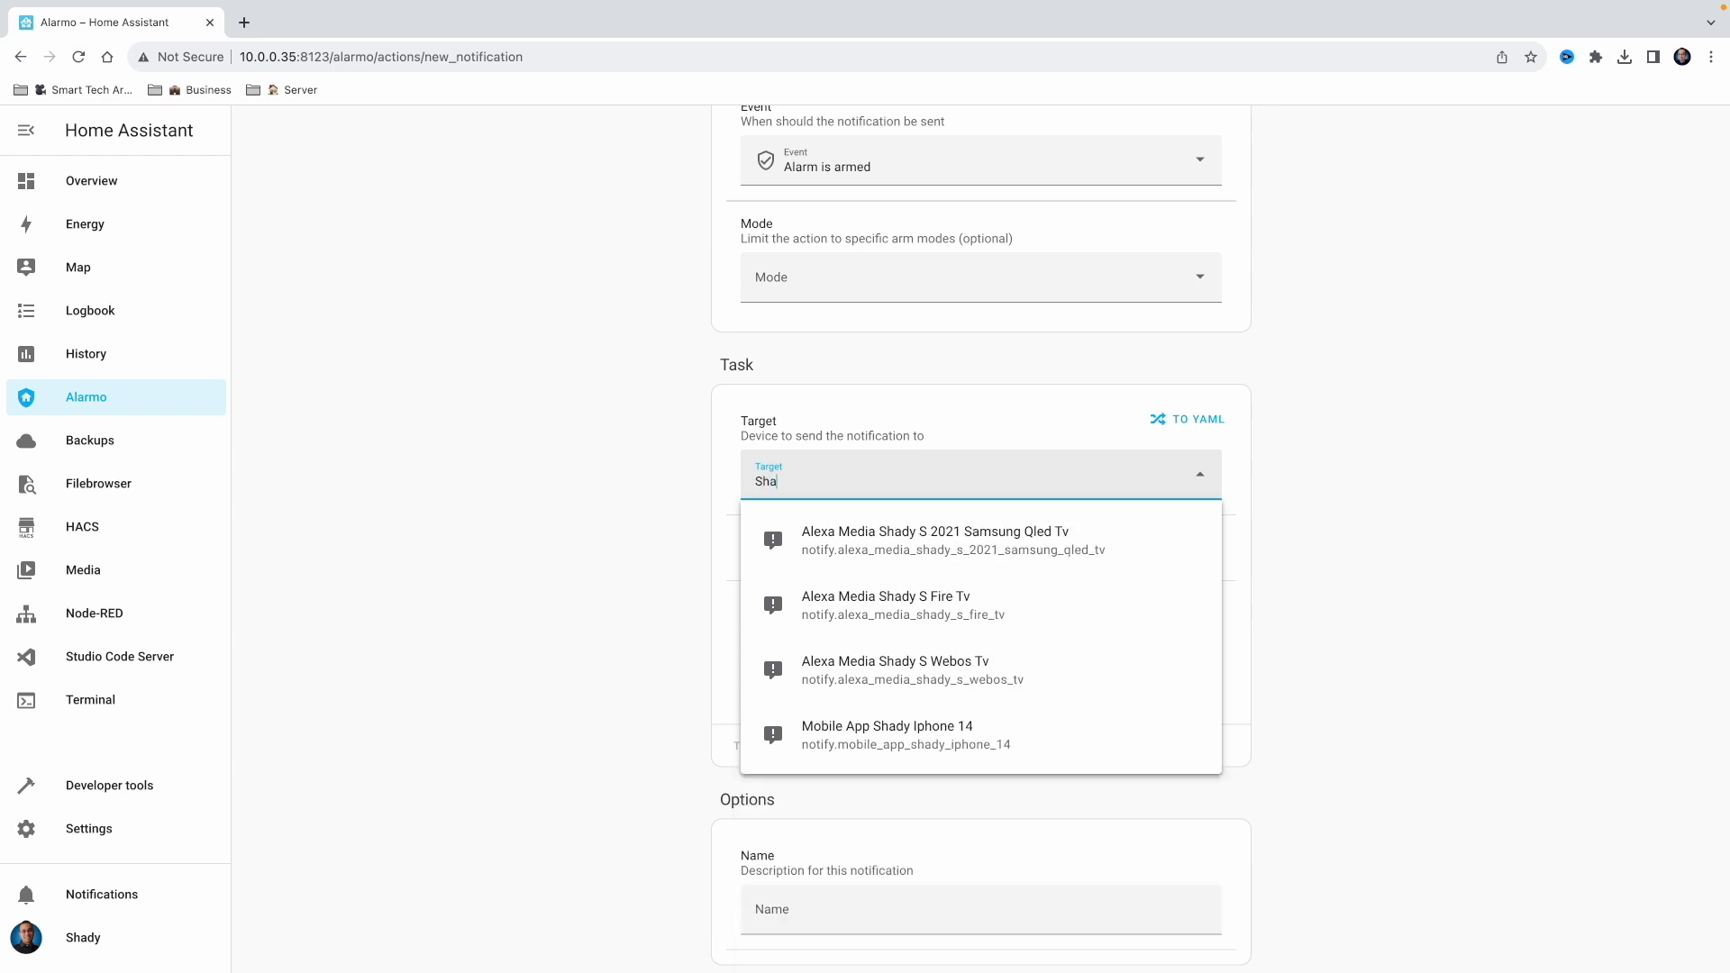
text(dy)
click(937, 725)
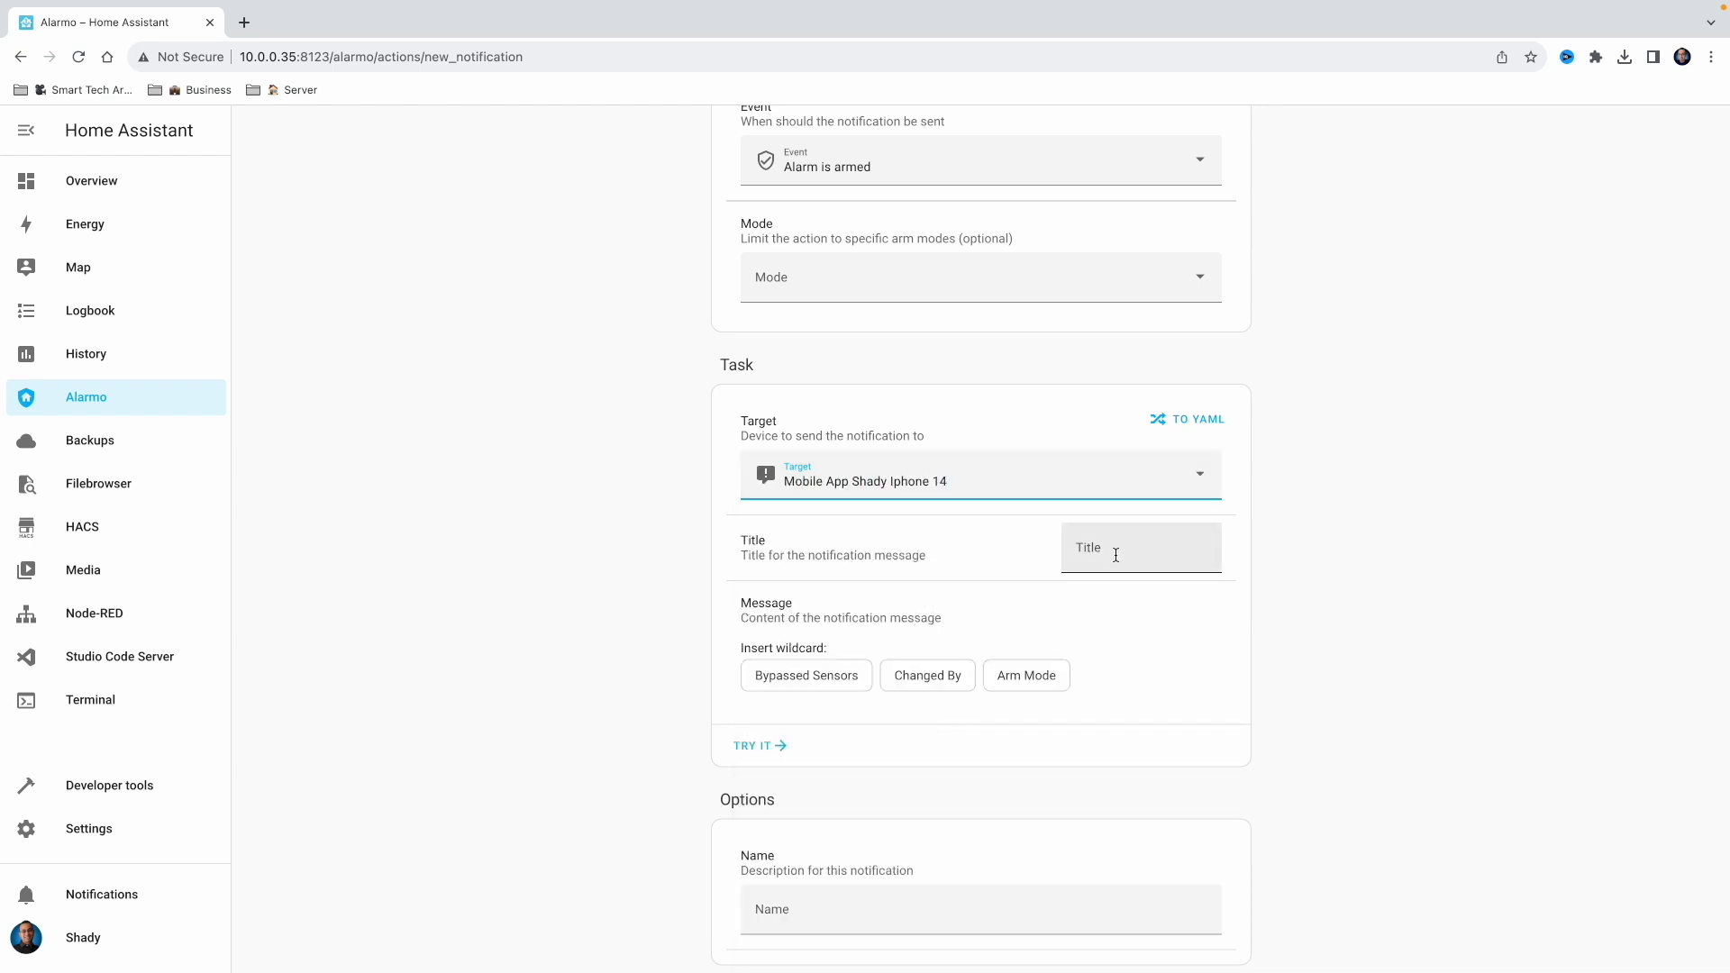
Title it 'Alarm is Armed', replace the default name with one naming the user's mobile, and save
click(1119, 554)
text(Alarm is Armed)
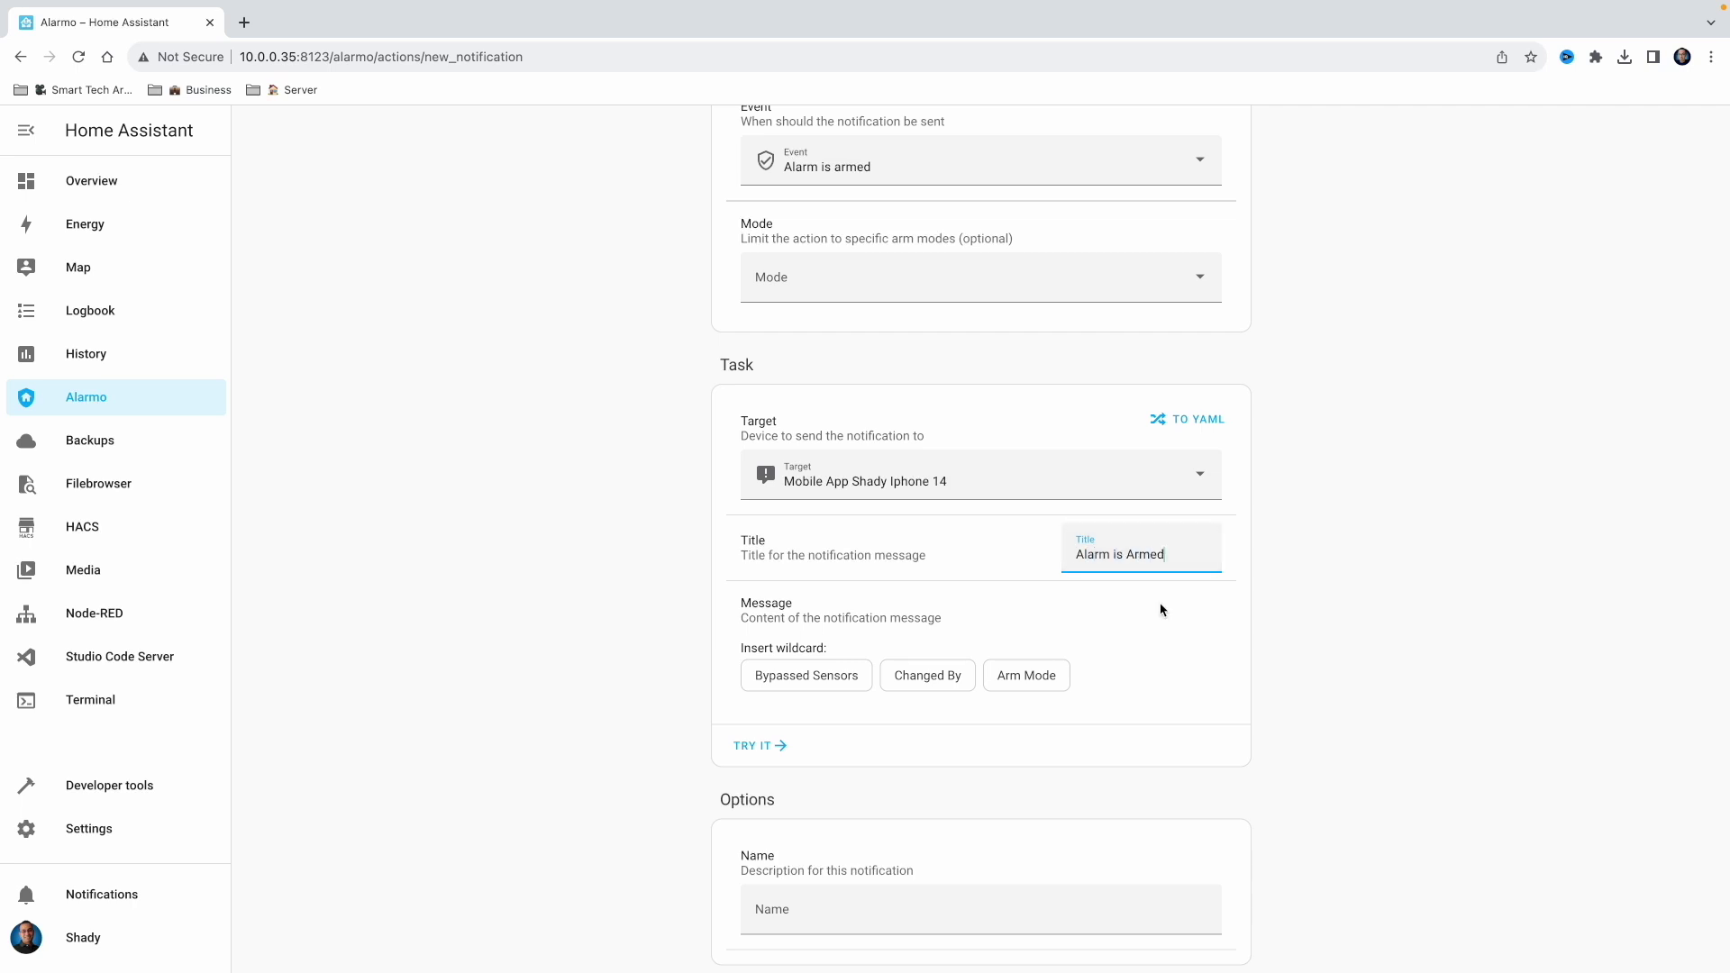
scroll(1162, 610, down, 1)
click(823, 846)
key(ctrl+a)
text(Notify Shady Mobile - Alarm is Armed)
click(942, 937)
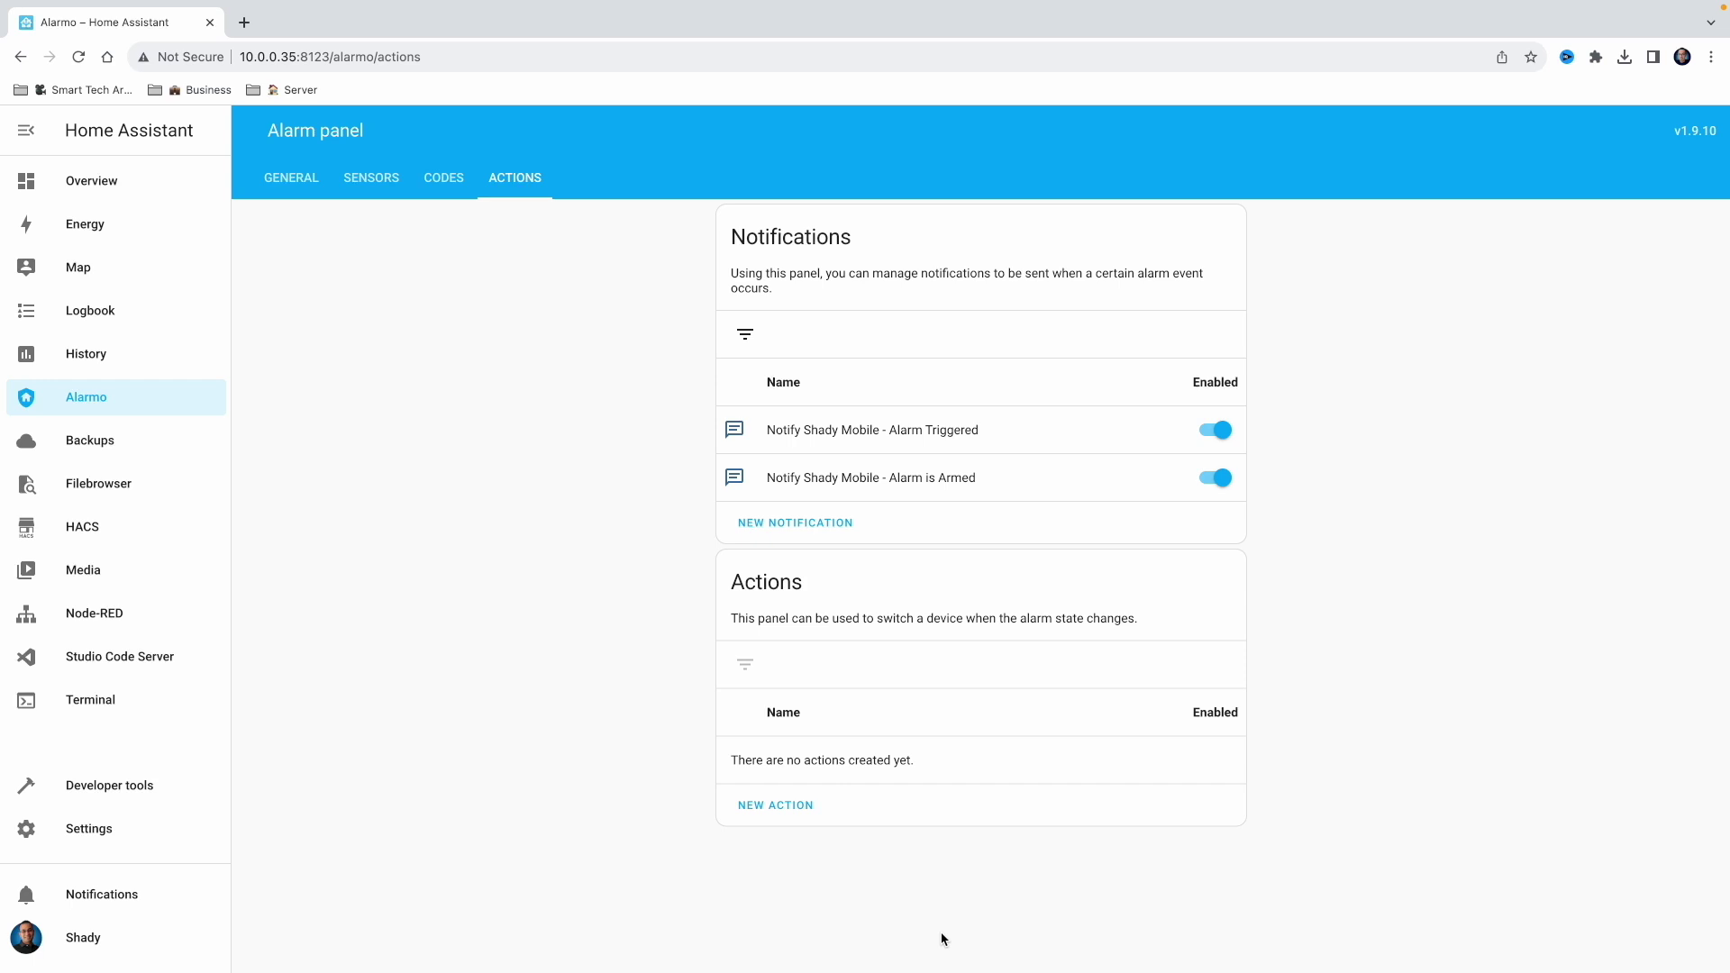
Start a new Alarmo action that fires when the alarm is triggered
click(805, 814)
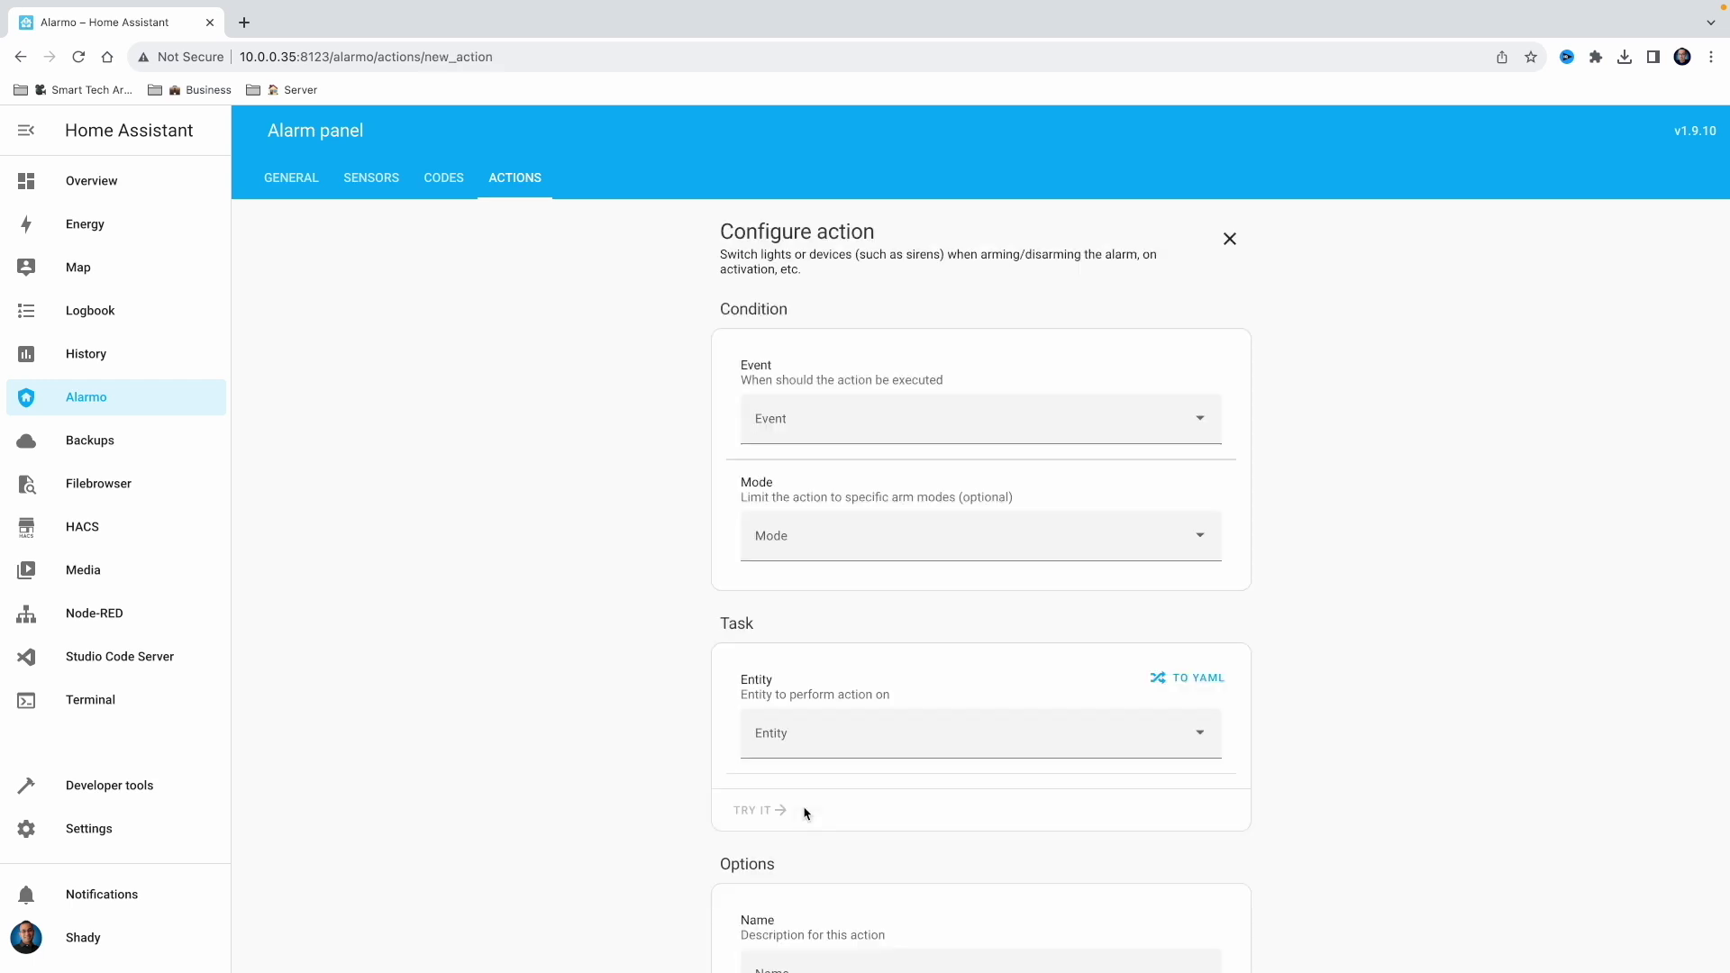
click(1033, 426)
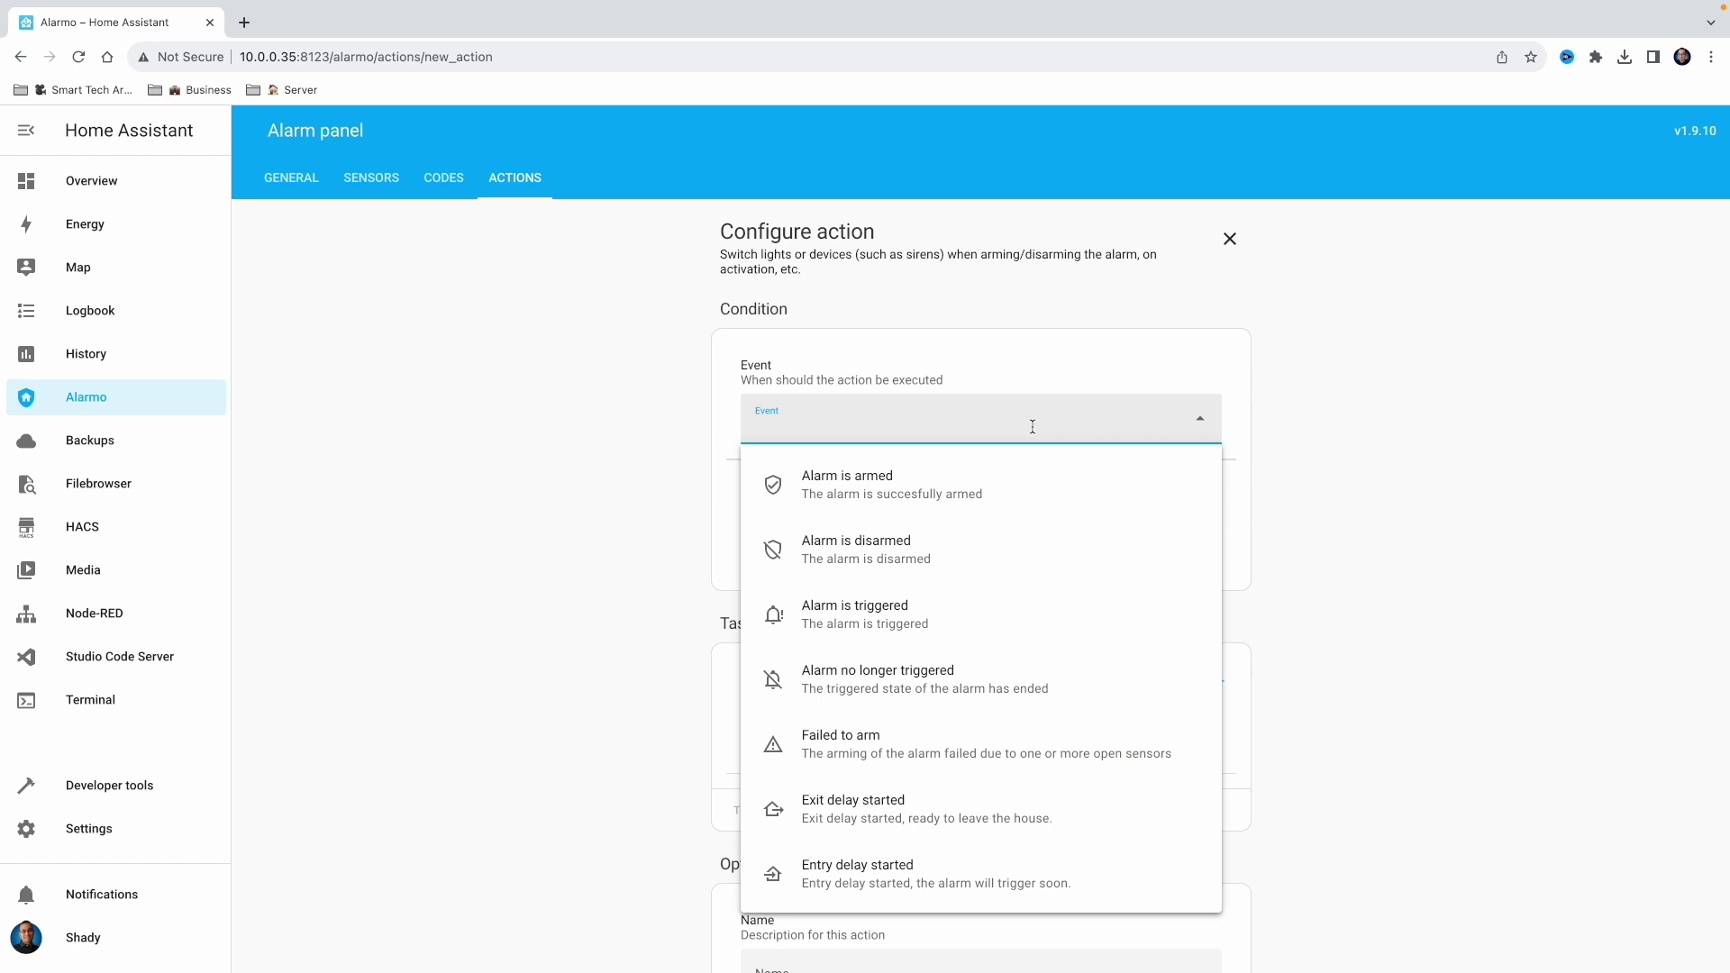
click(952, 609)
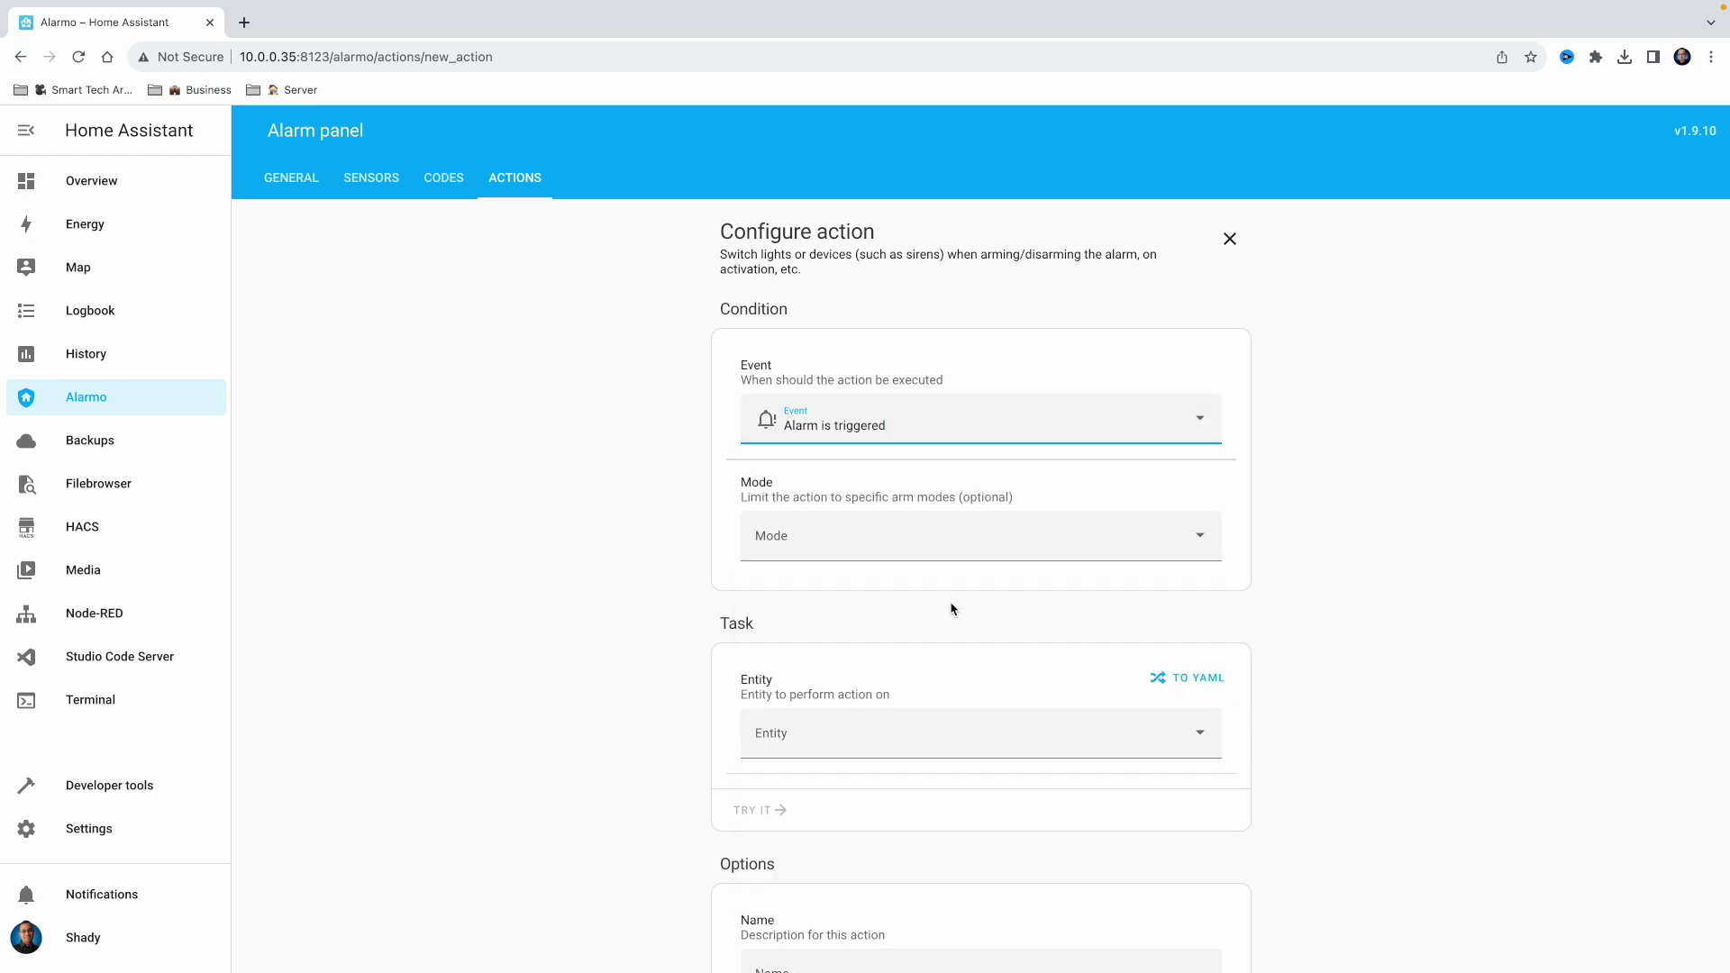
scroll(951, 610, down, 2)
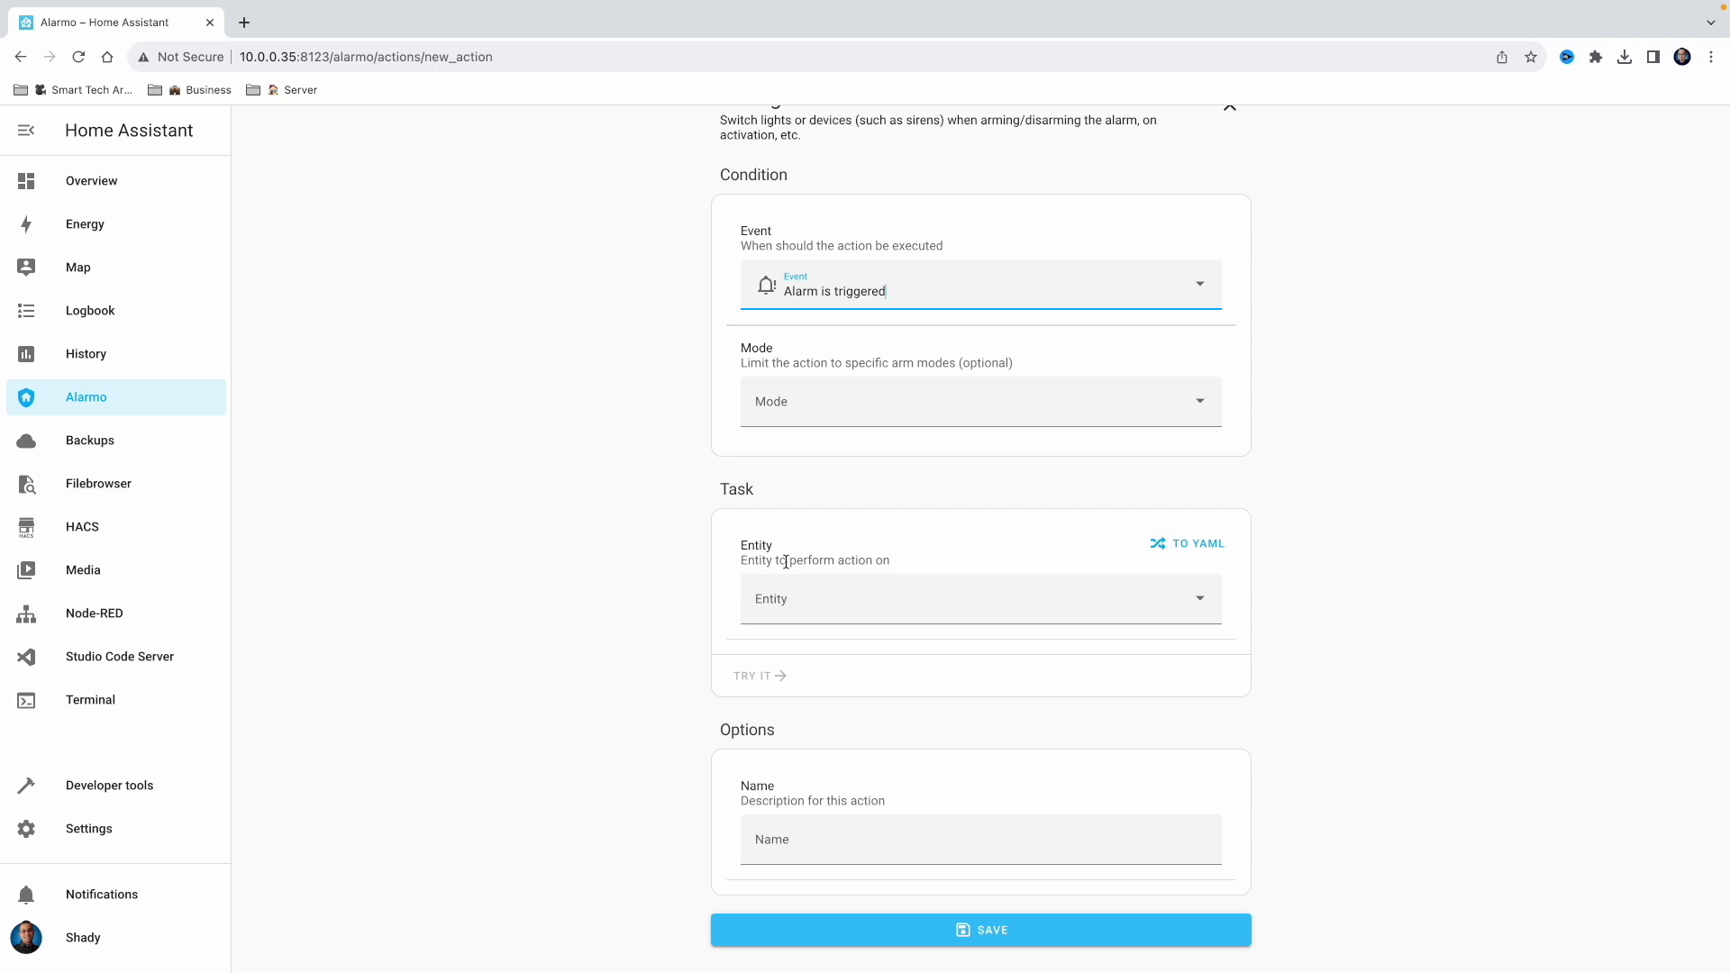
Choose the Office light as the action's entity and set it to turn on
click(825, 601)
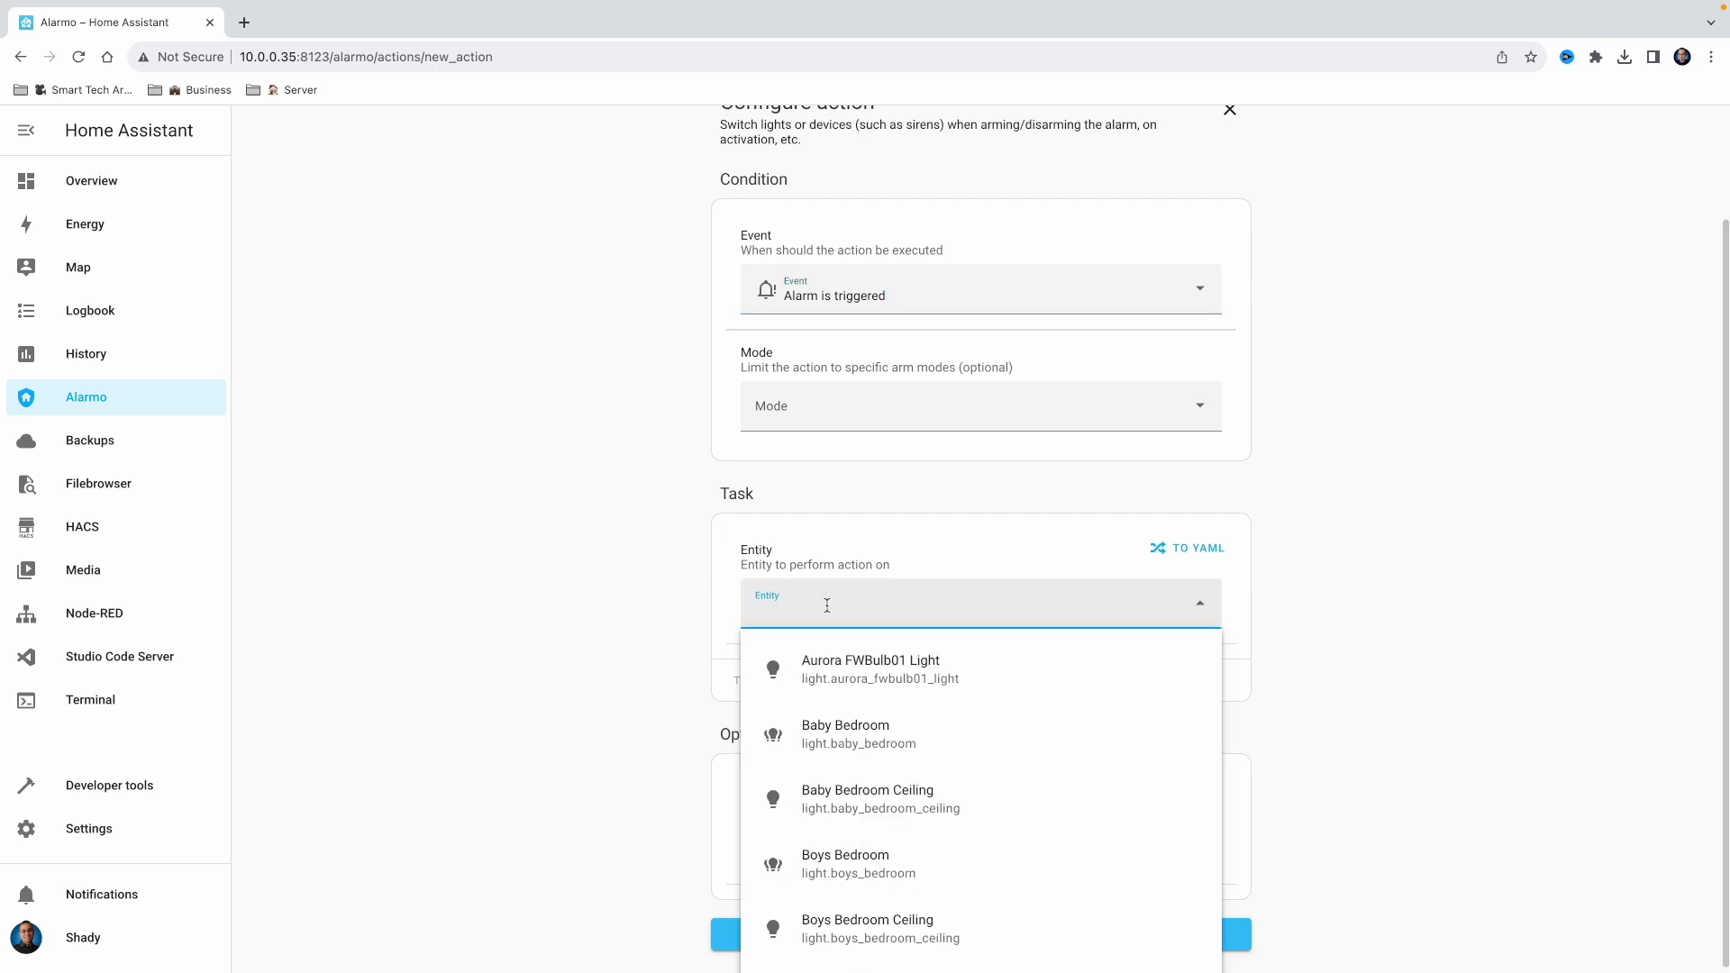
text(light)
scroll(894, 731, down, 2)
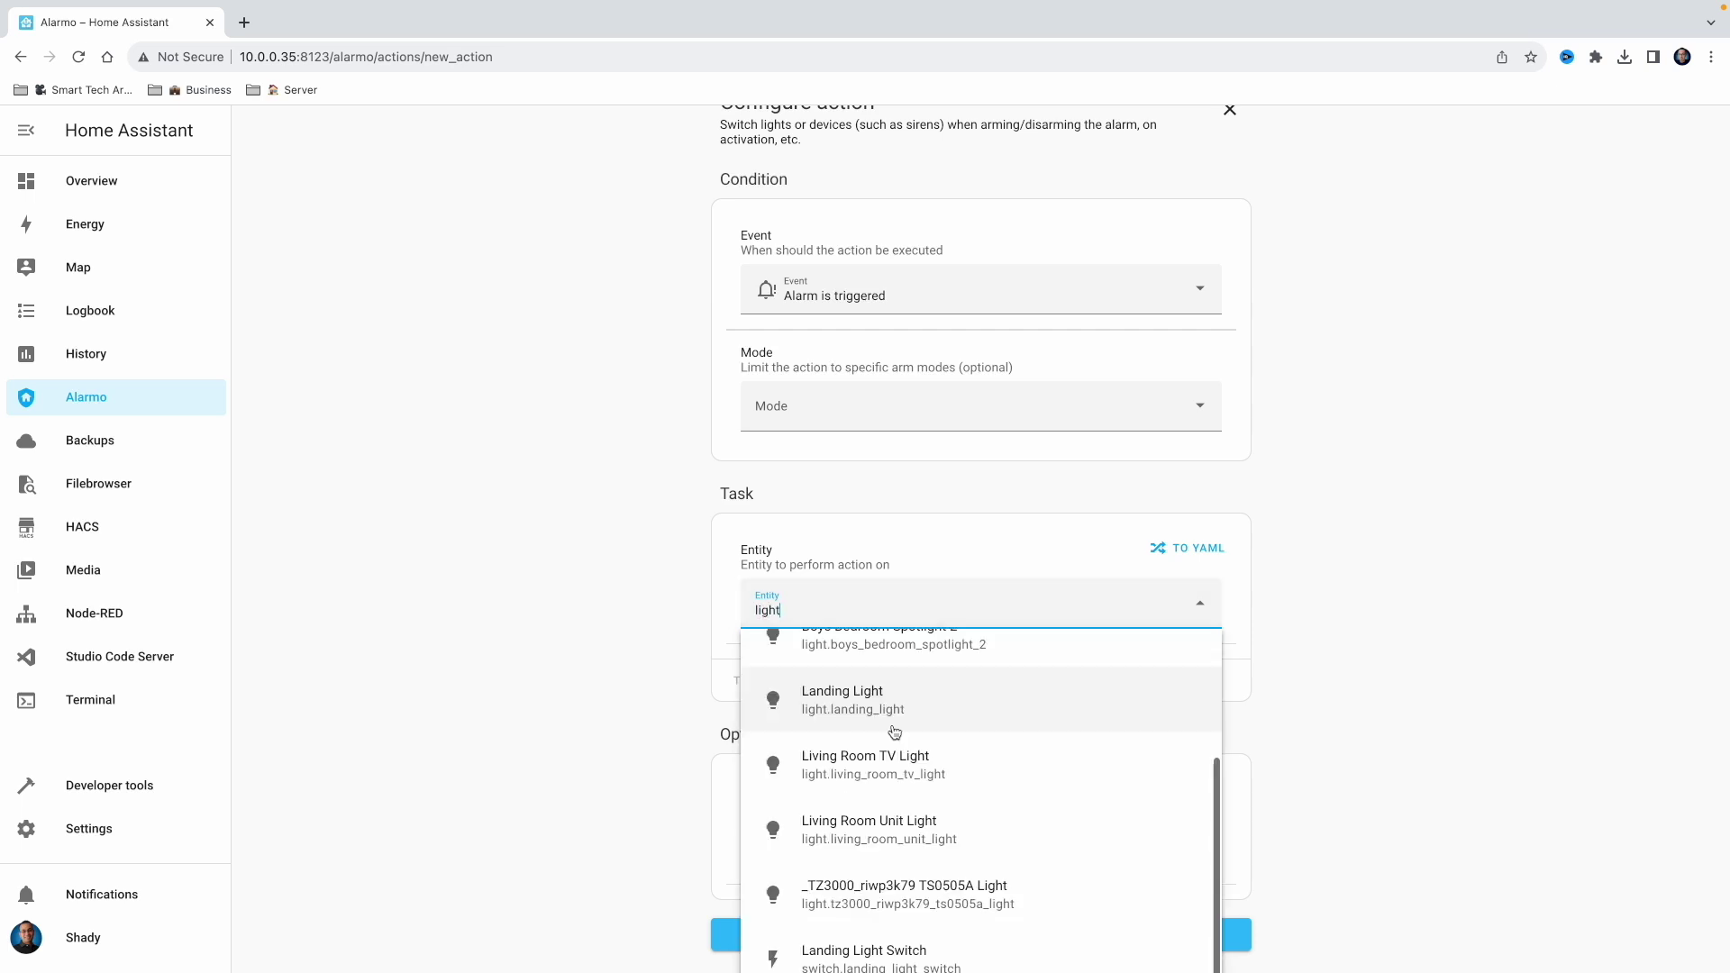
scroll(981, 815, up, 2)
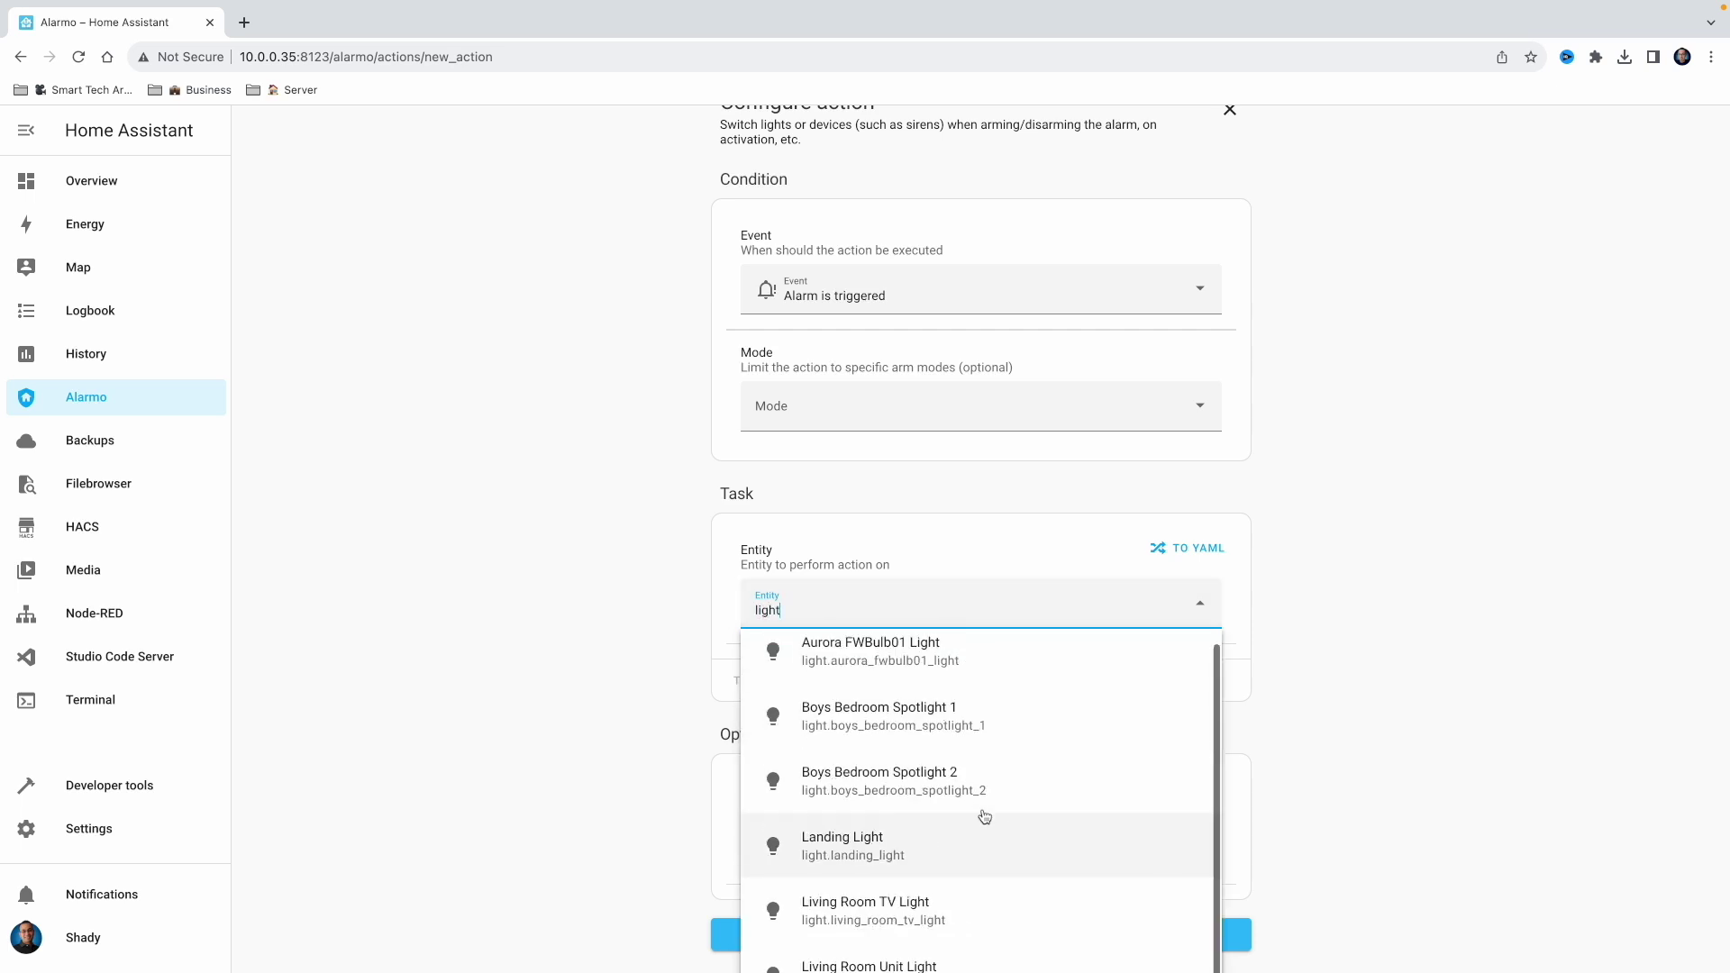
double_click(776, 606)
key(BackSpace)
text(office)
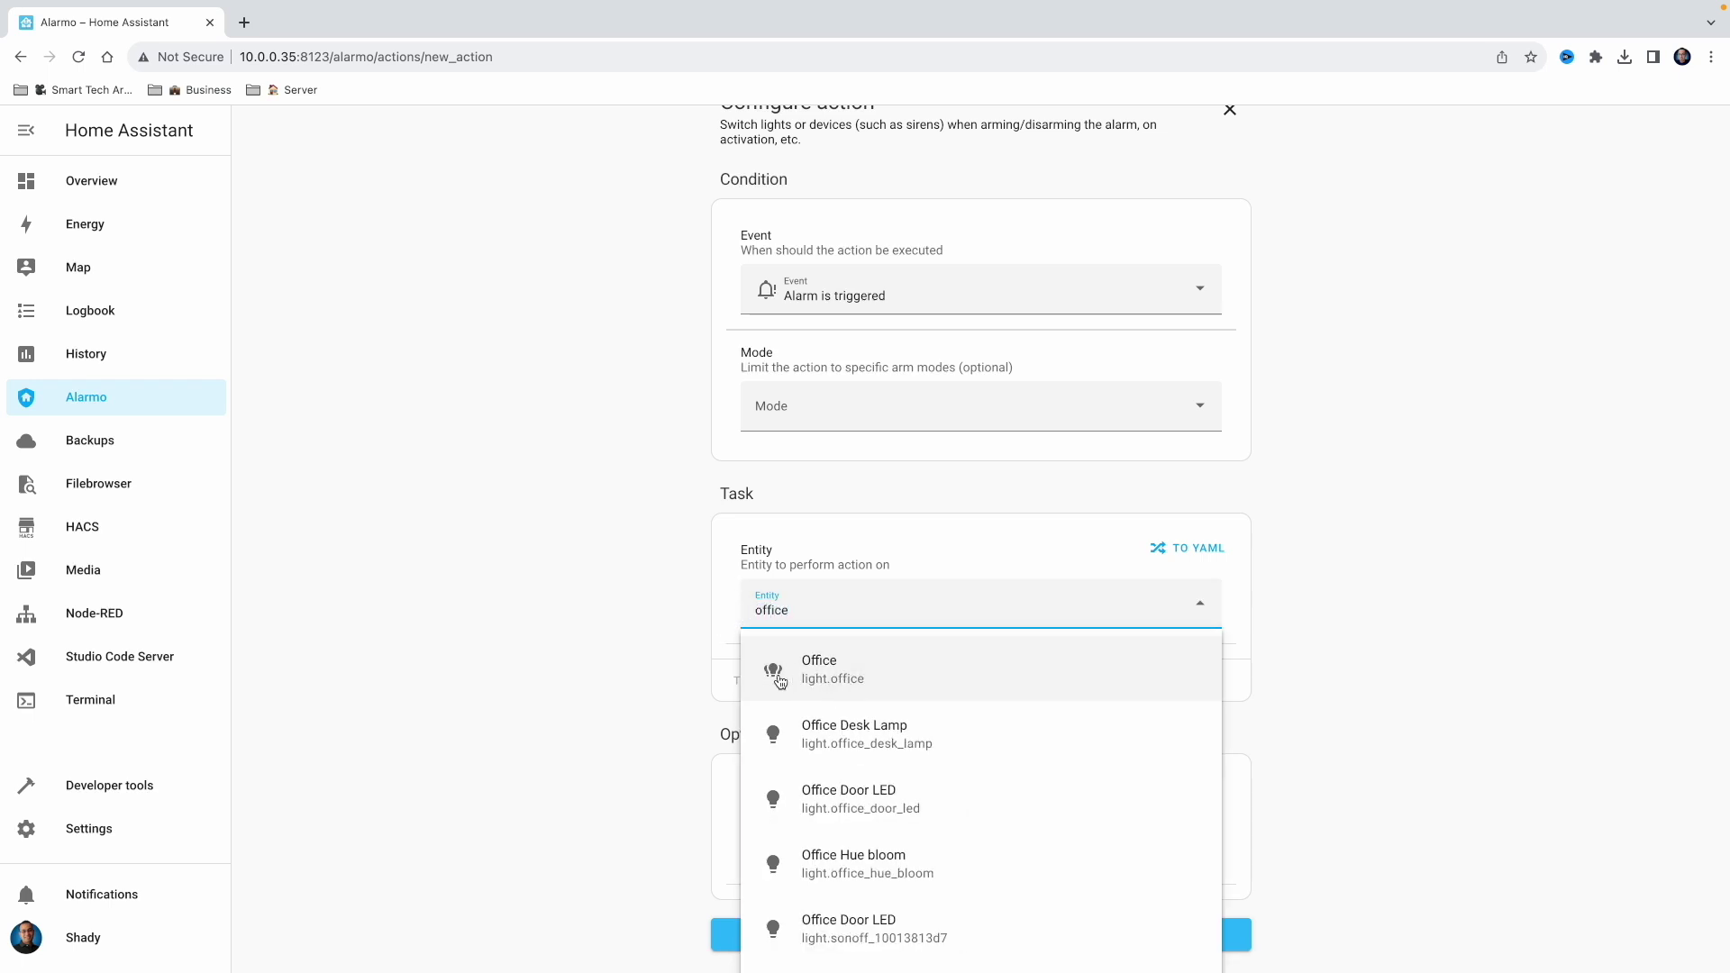
click(863, 681)
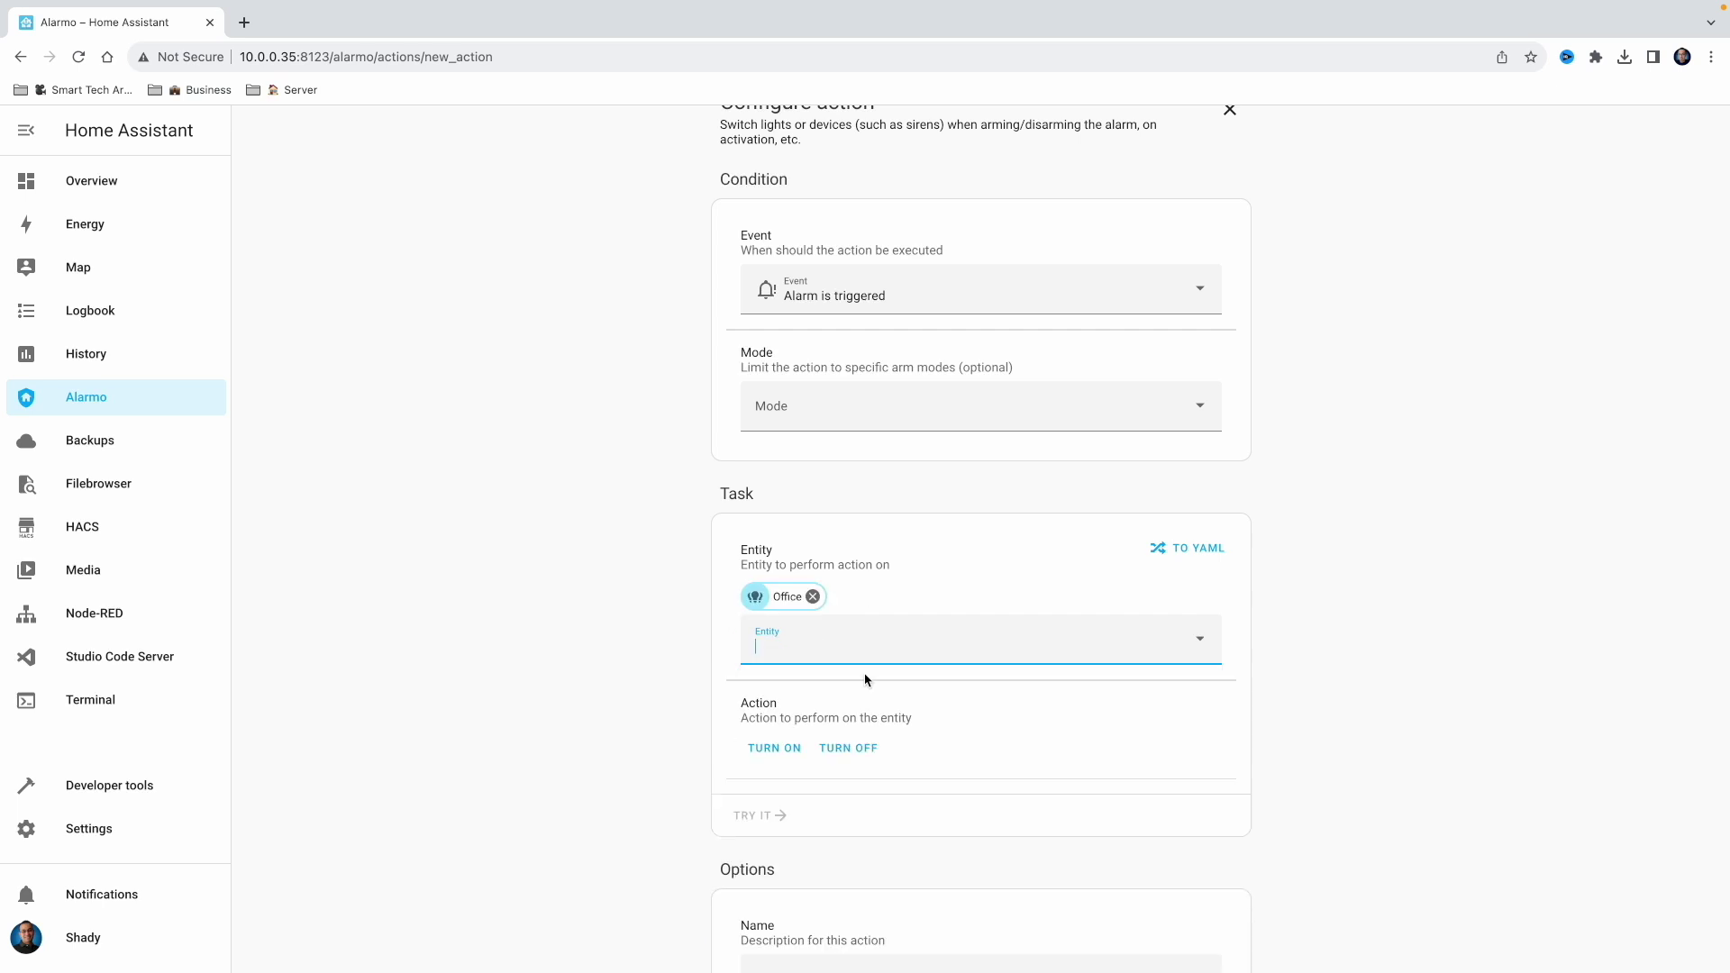
click(793, 755)
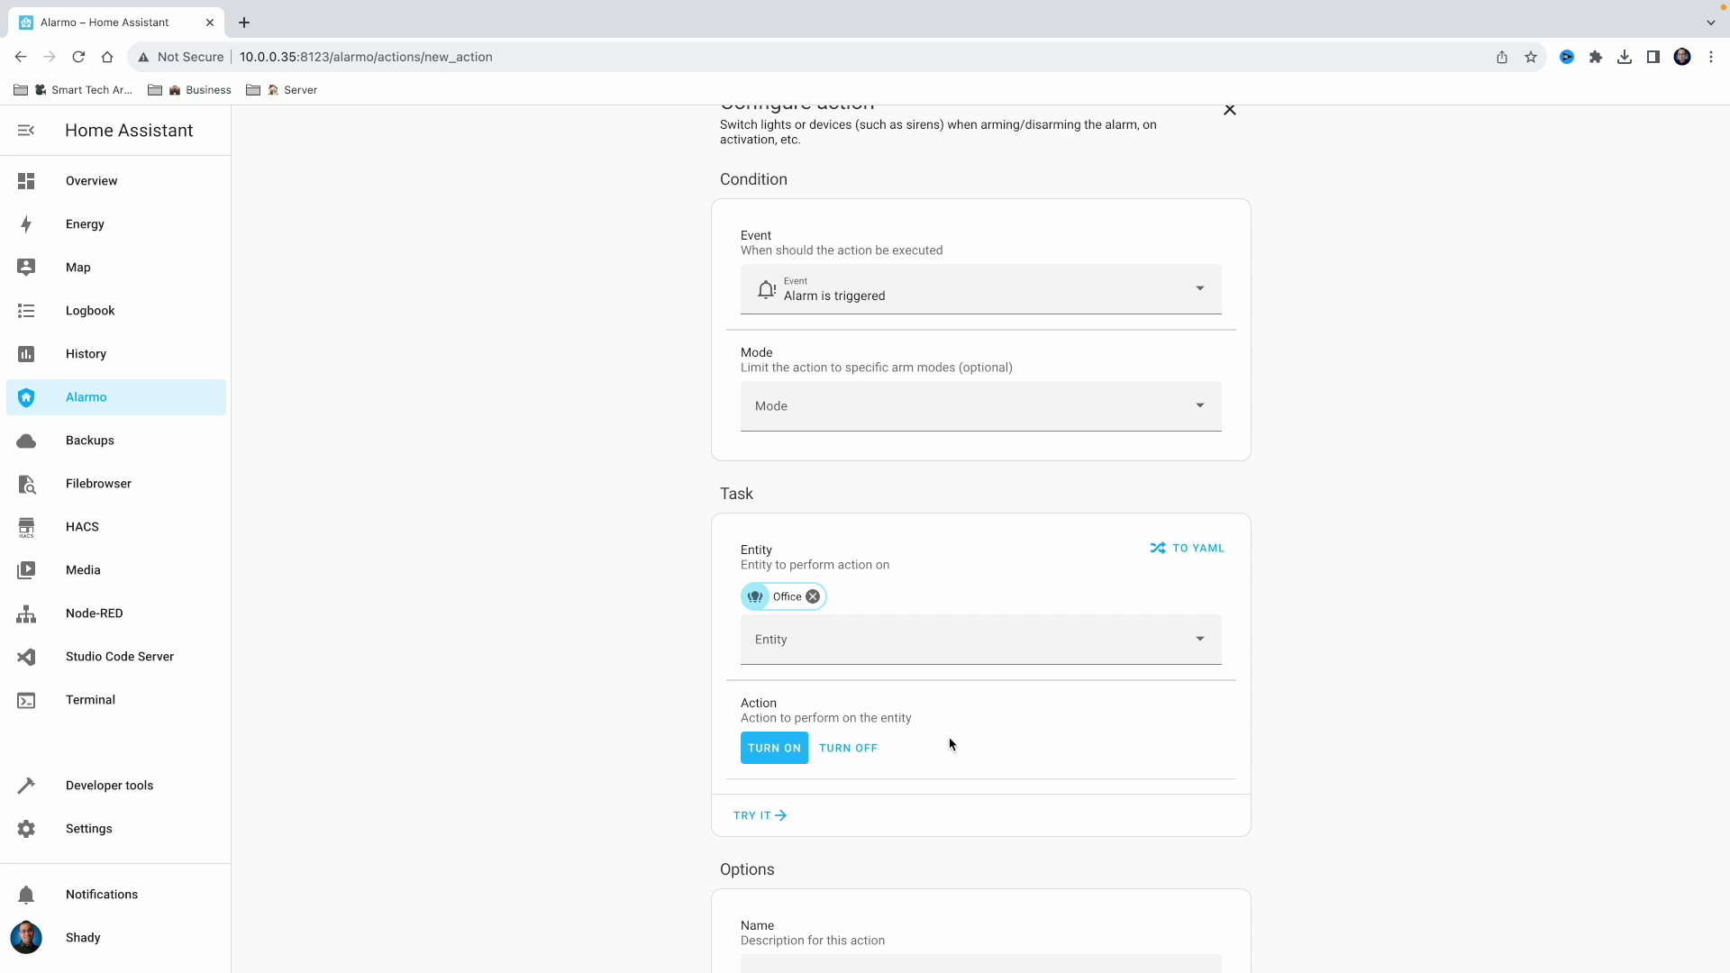
Start a new blank script under Settings > Automations & scenes > Scripts
click(126, 826)
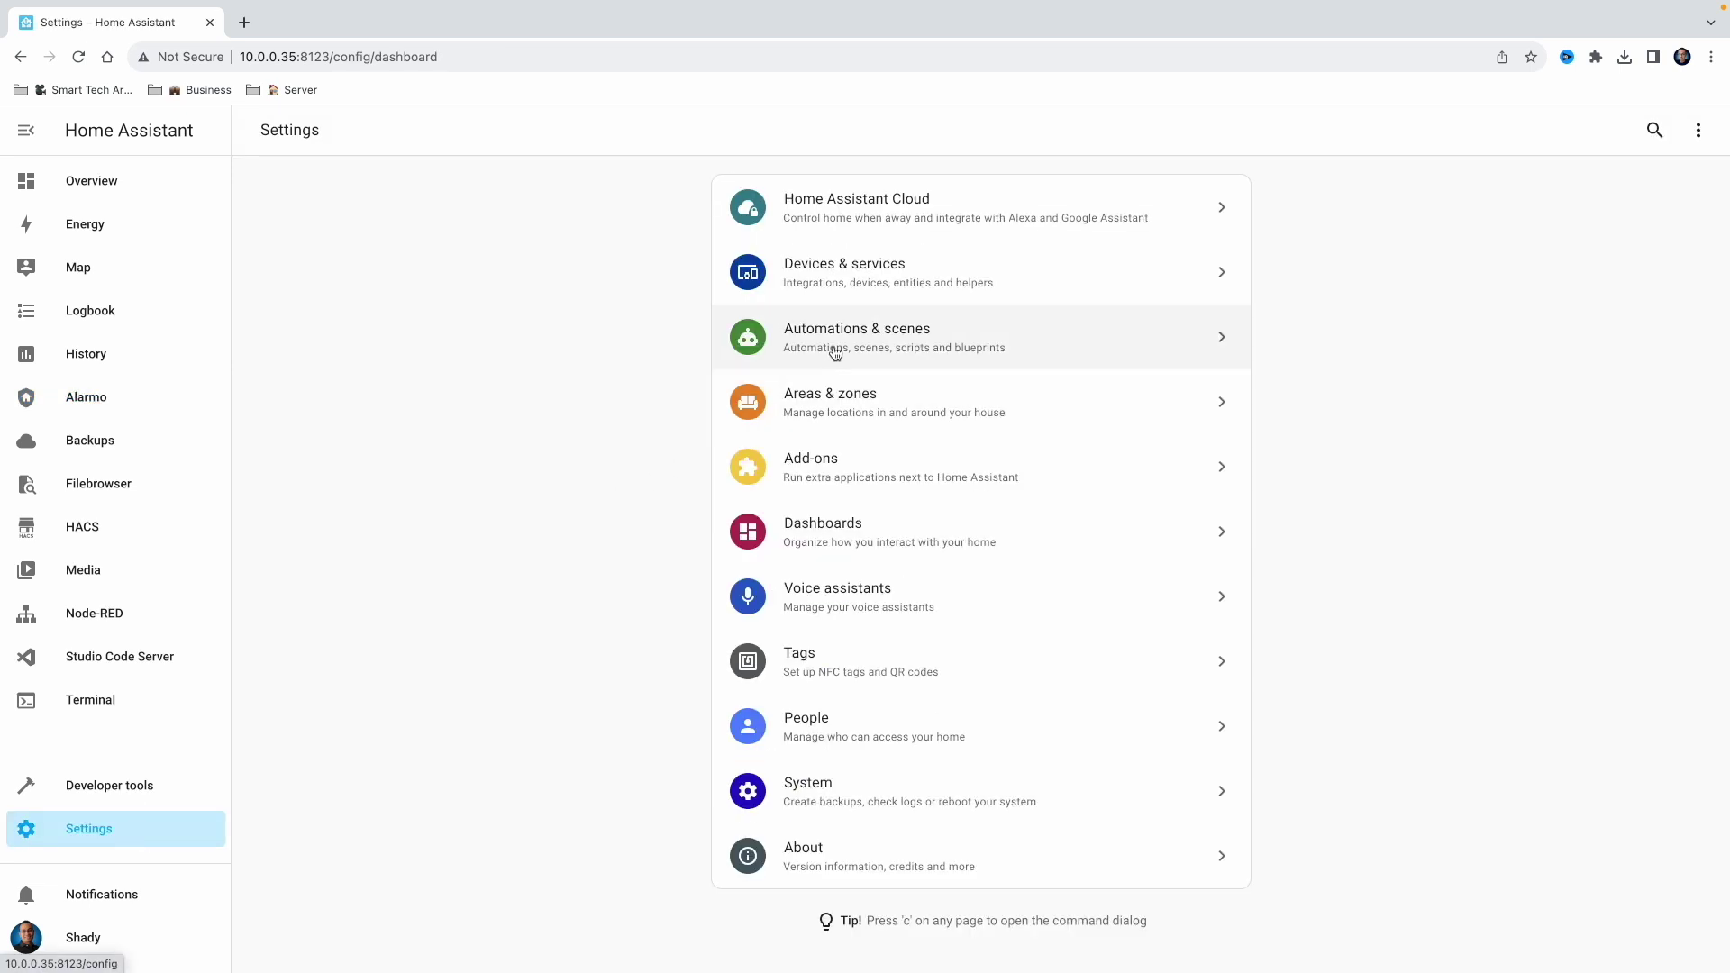
click(826, 351)
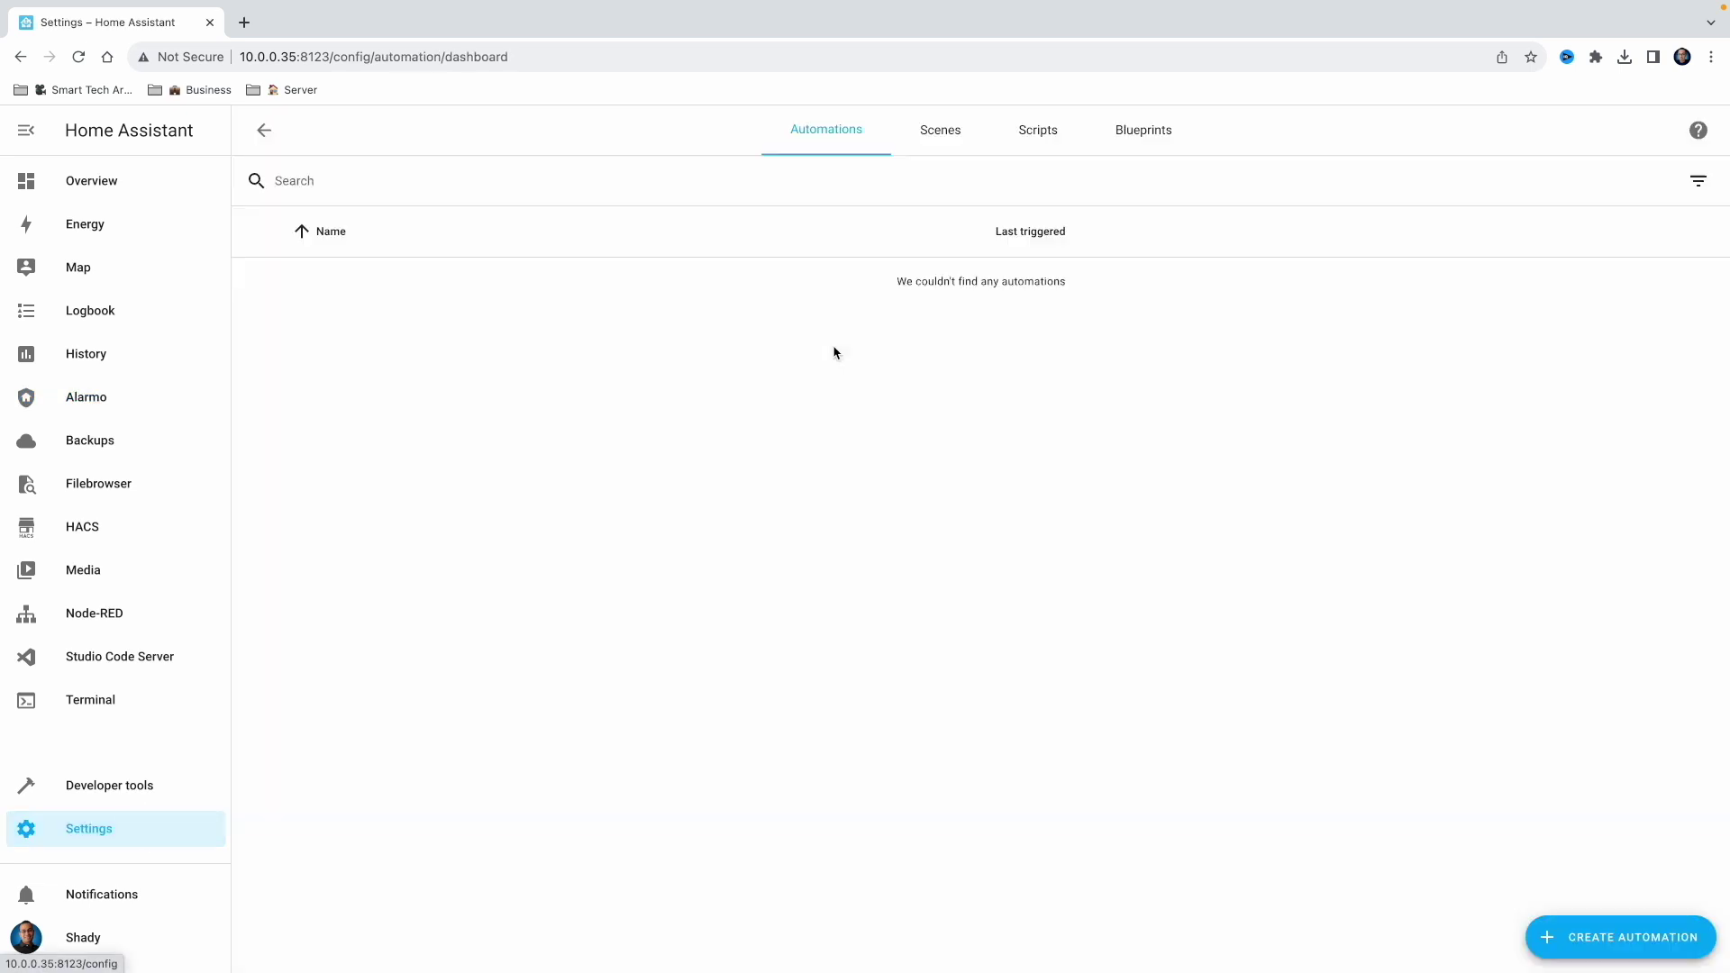
click(1034, 142)
click(1676, 946)
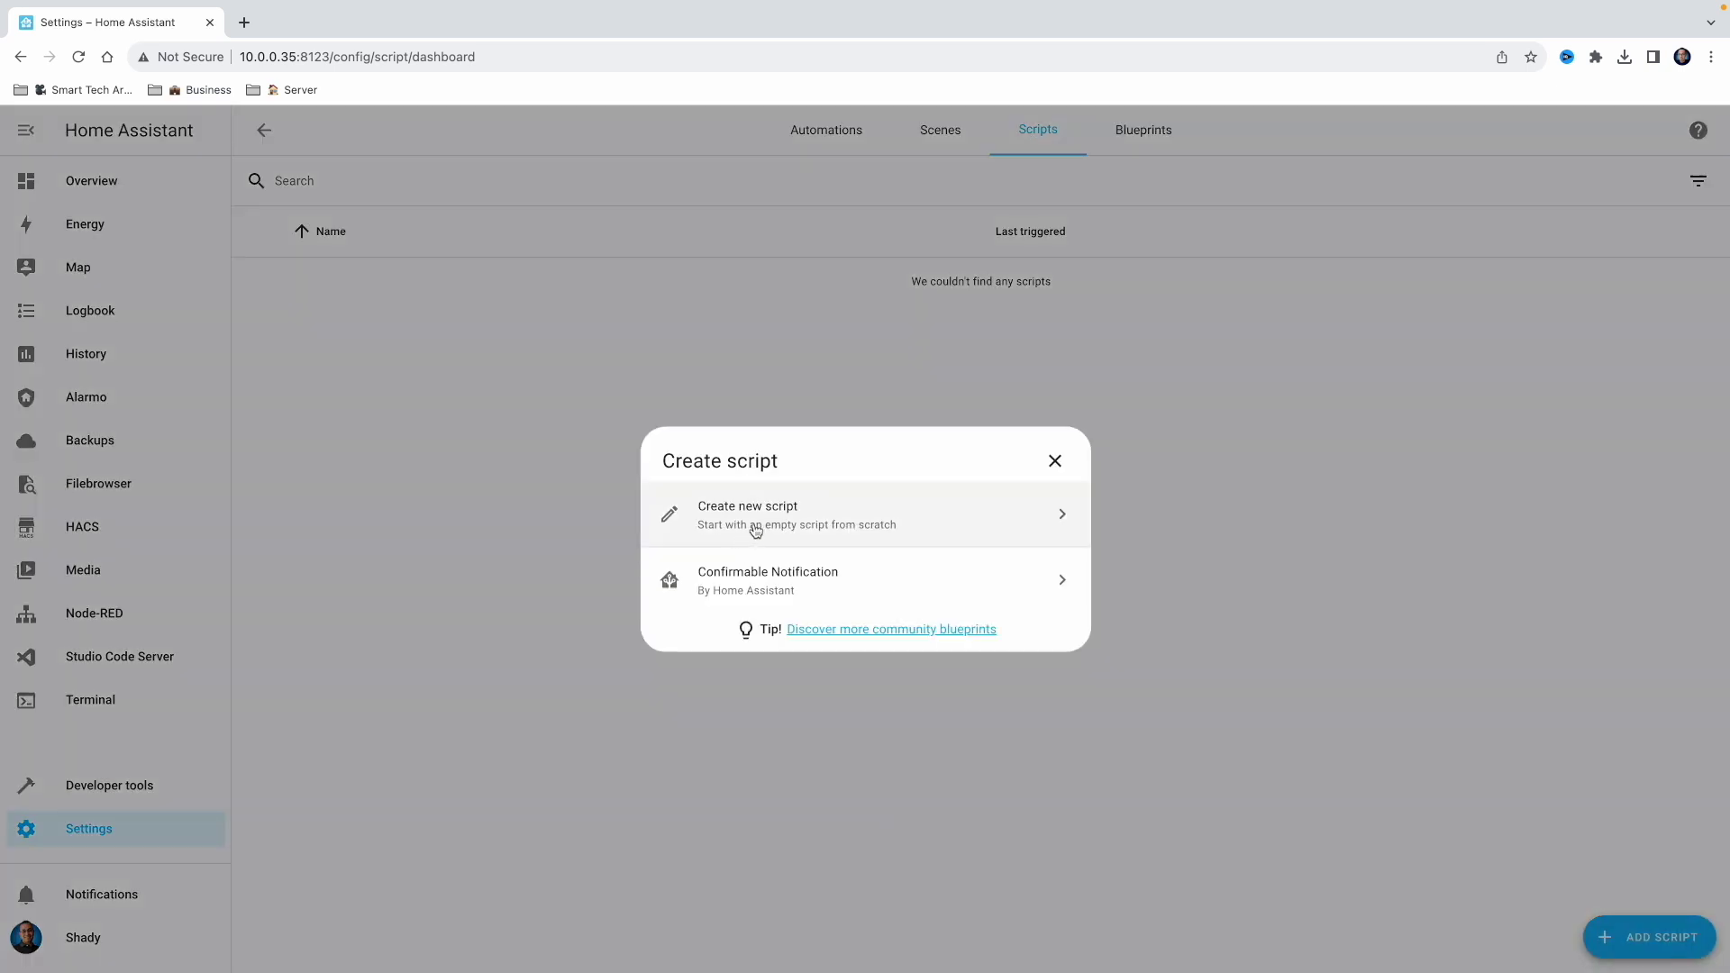
click(755, 529)
Name the script 'Alarm is Triggered' and give it the alarm-light icon
drag(688, 228, 524, 232)
text(Alarm id)
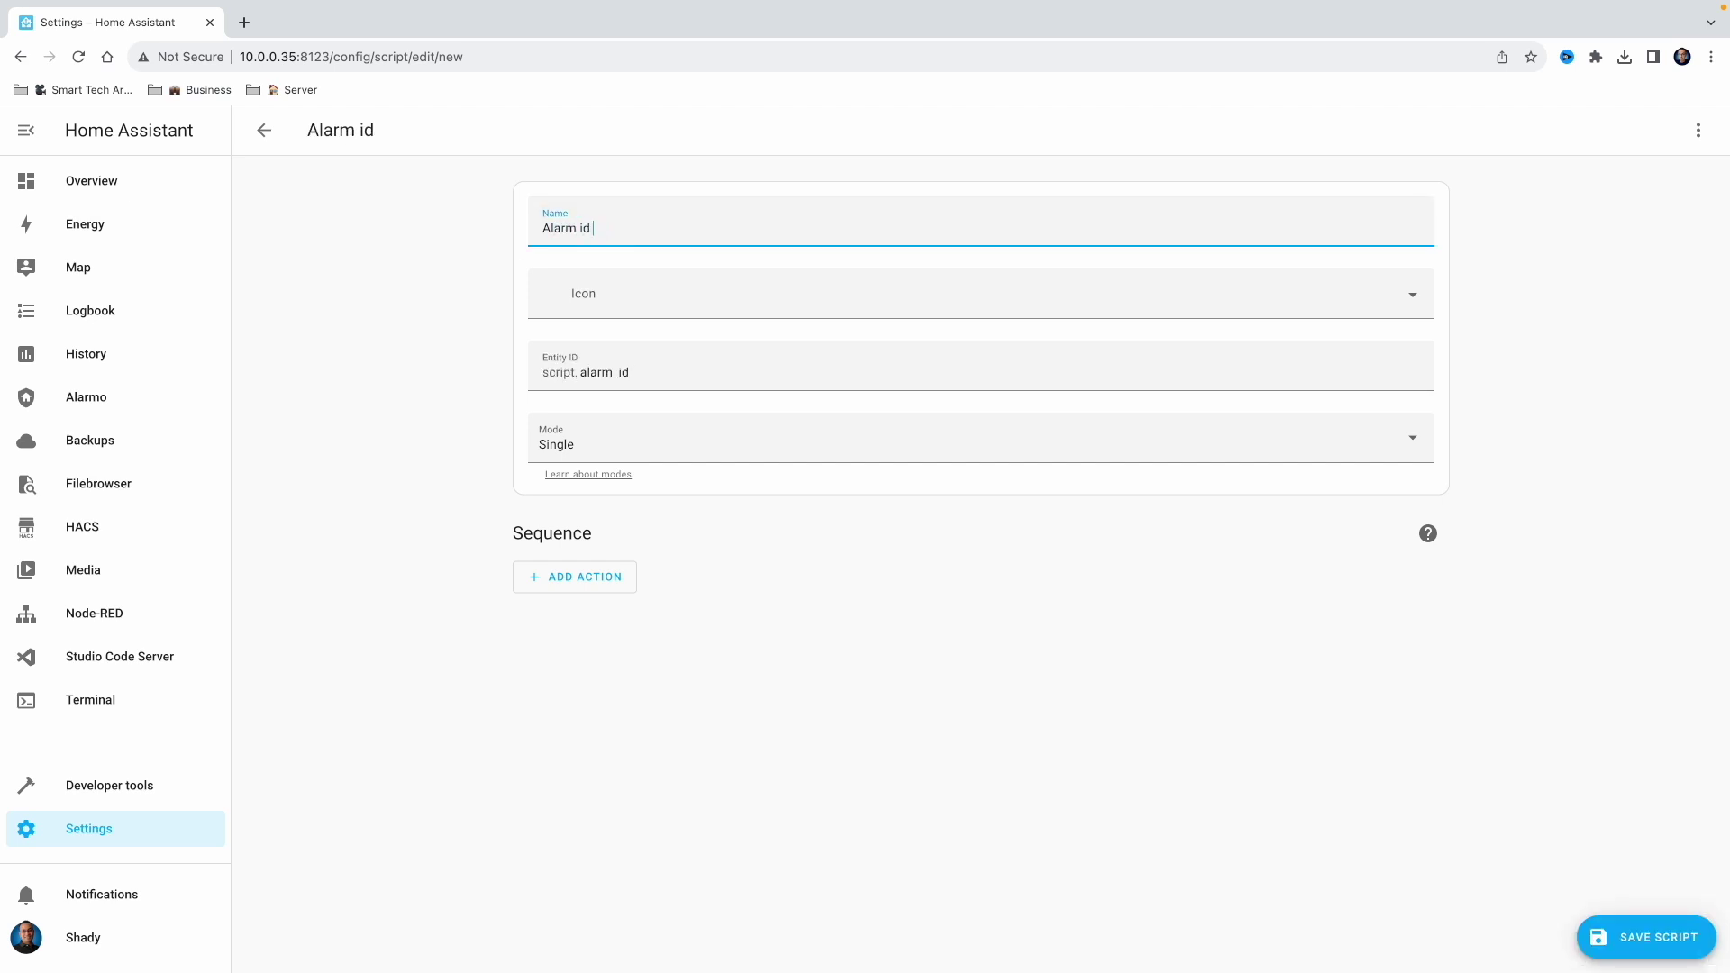
key(BackSpace)
text(s Triggered)
click(630, 295)
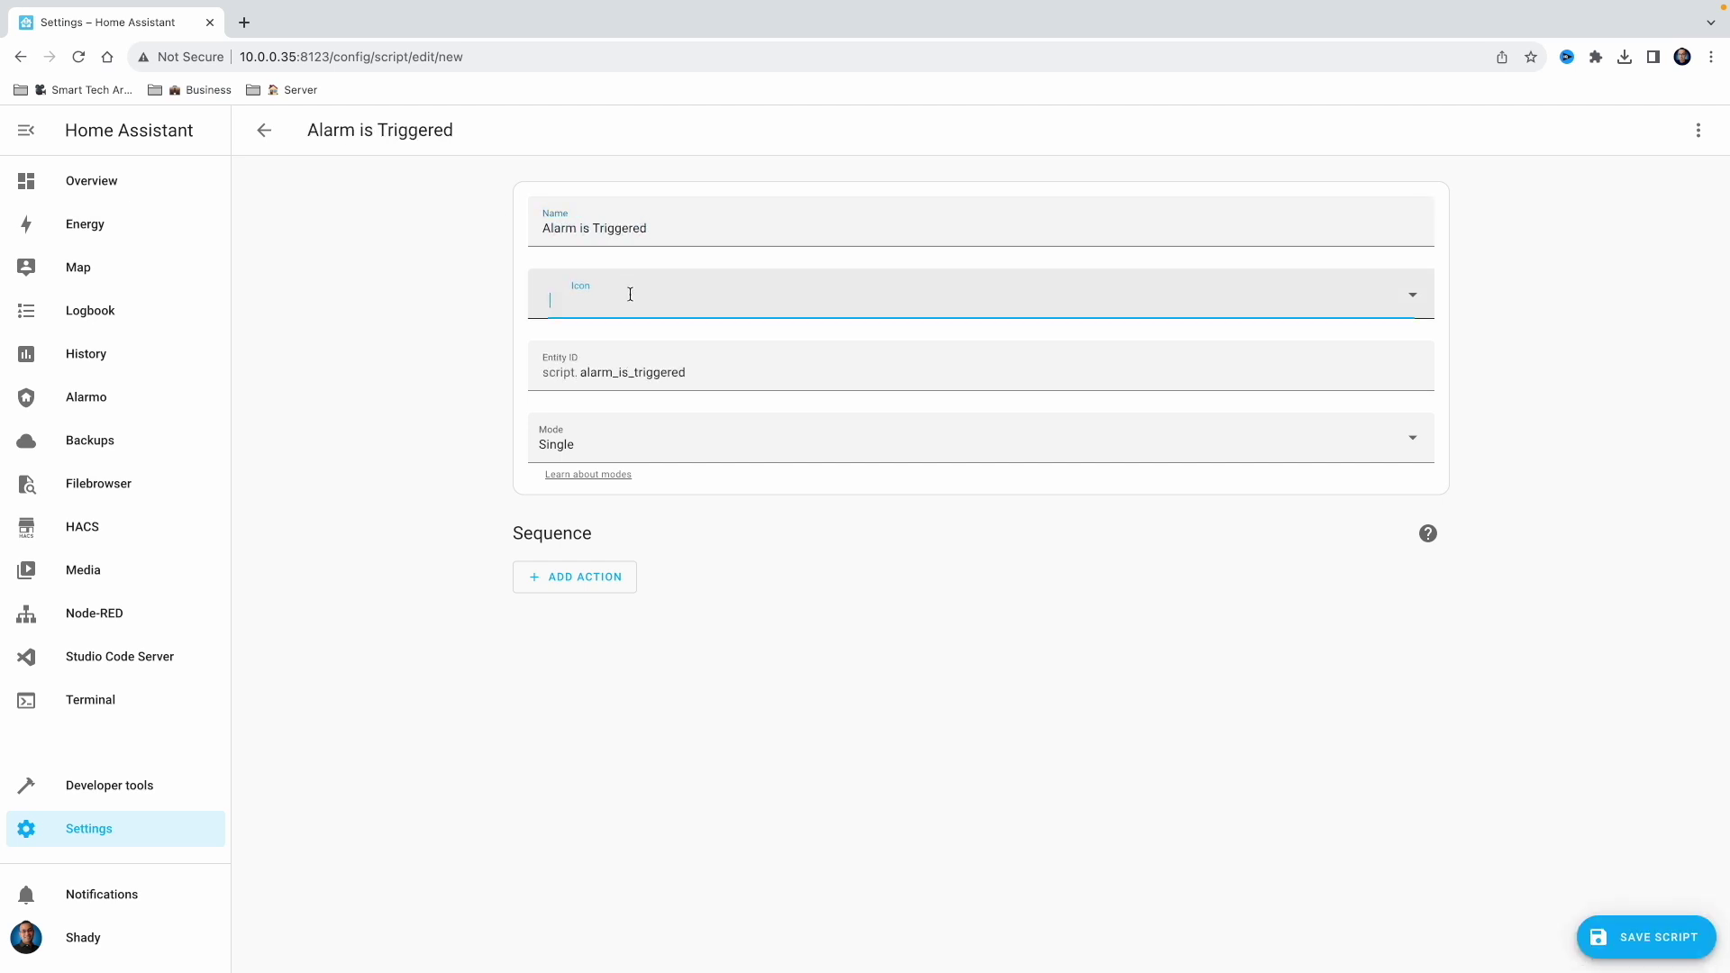
text(alrm)
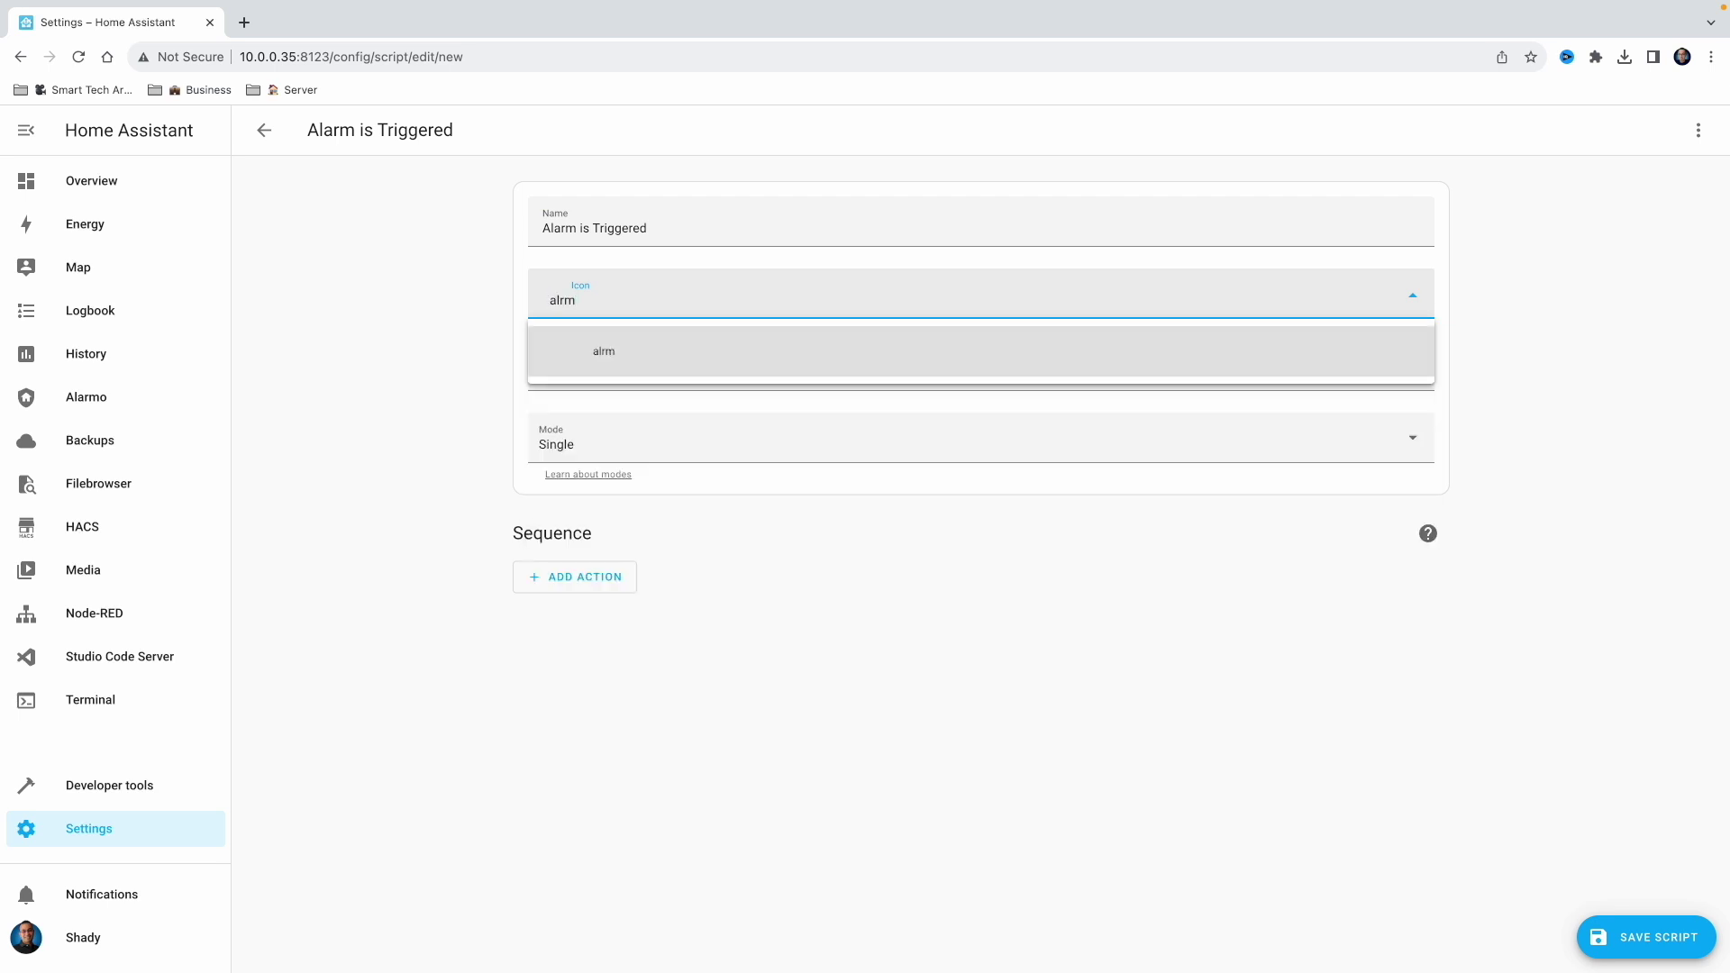
key(BackSpace)
key(BackSpace)
click(703, 358)
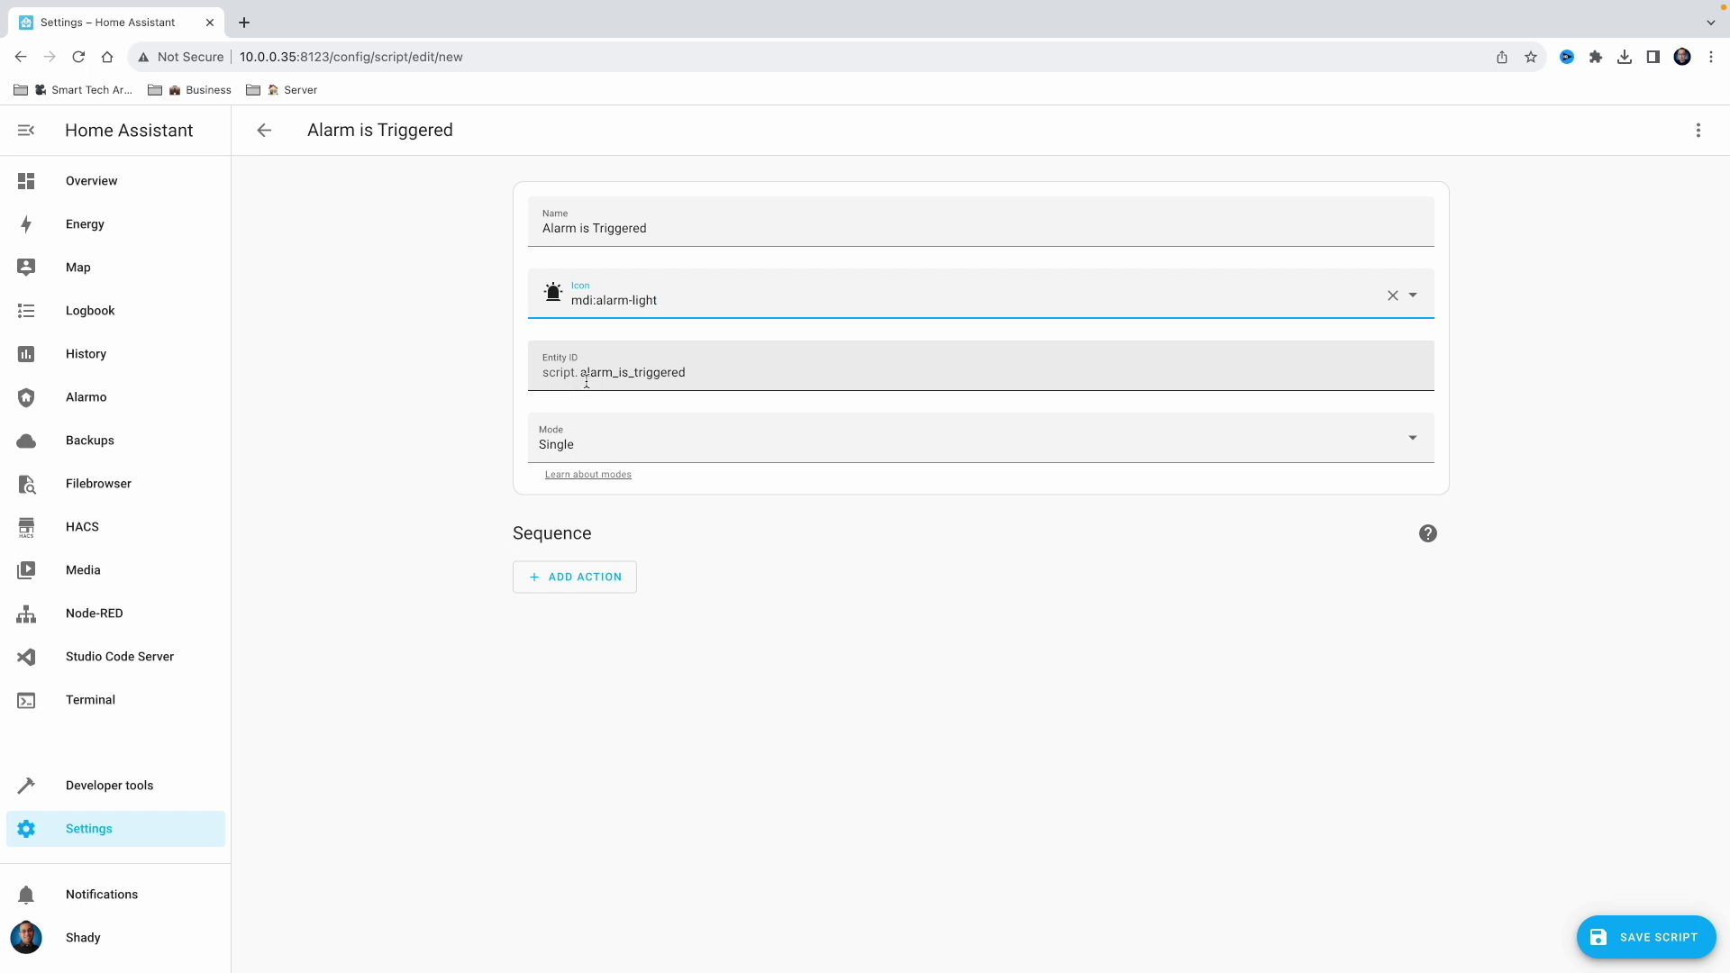
Add a Repeat While loop as the script's first sequence step
click(621, 580)
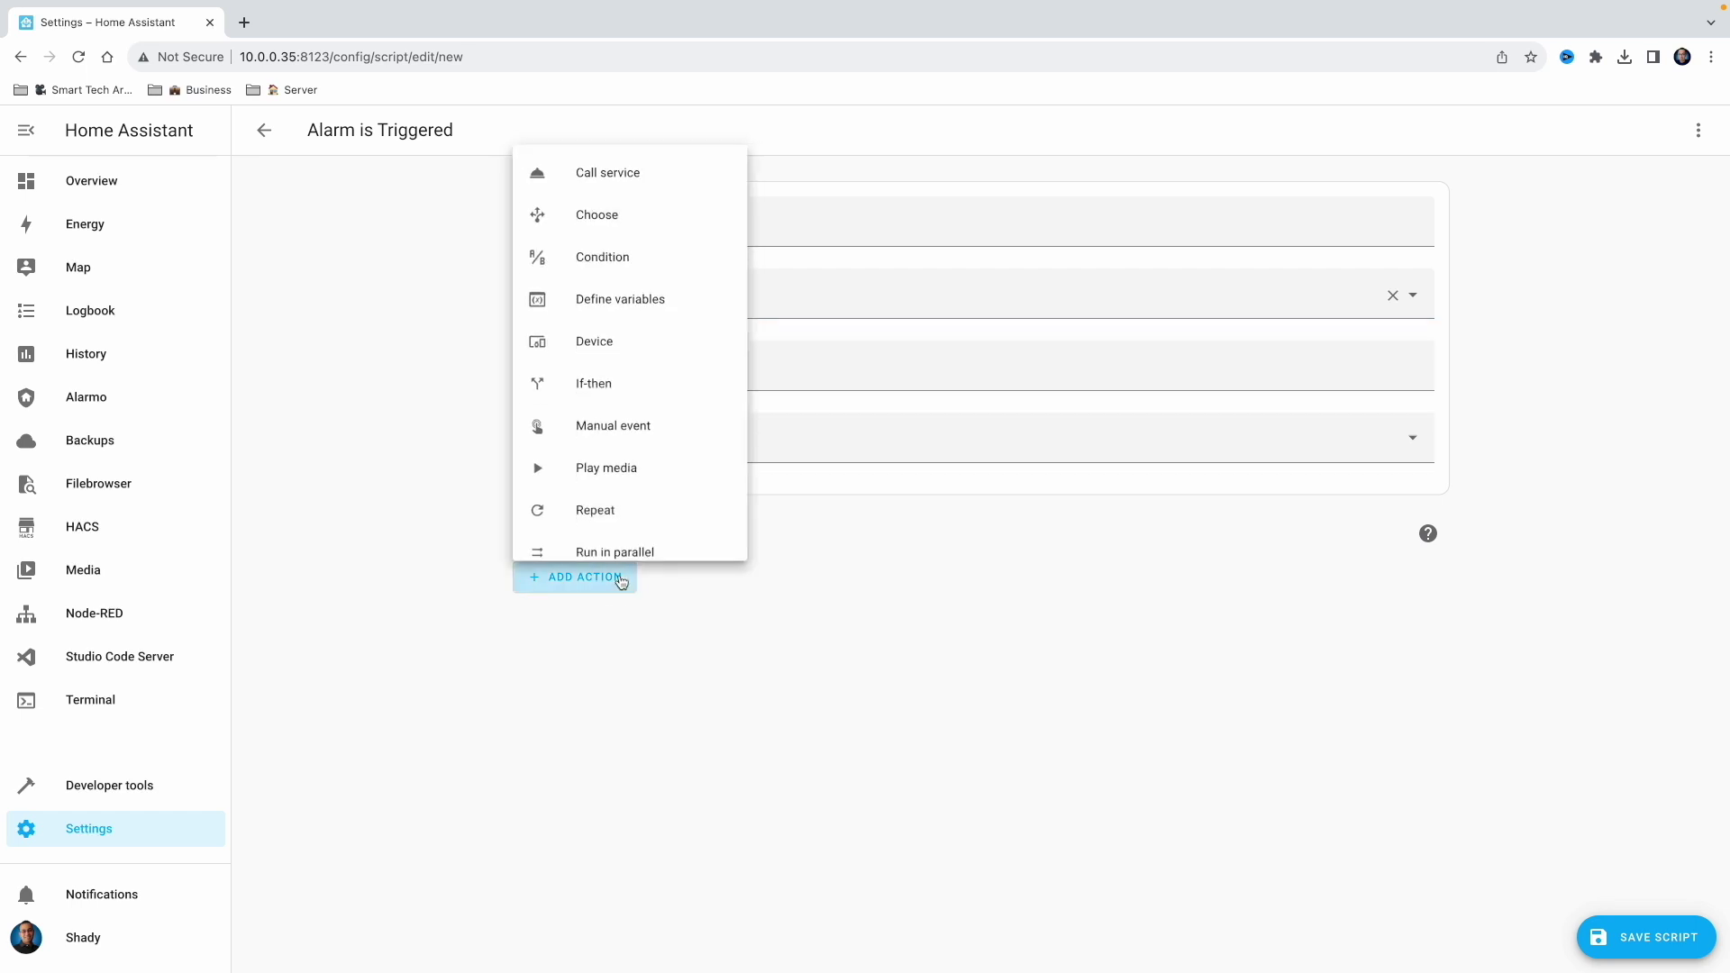
click(641, 514)
click(616, 662)
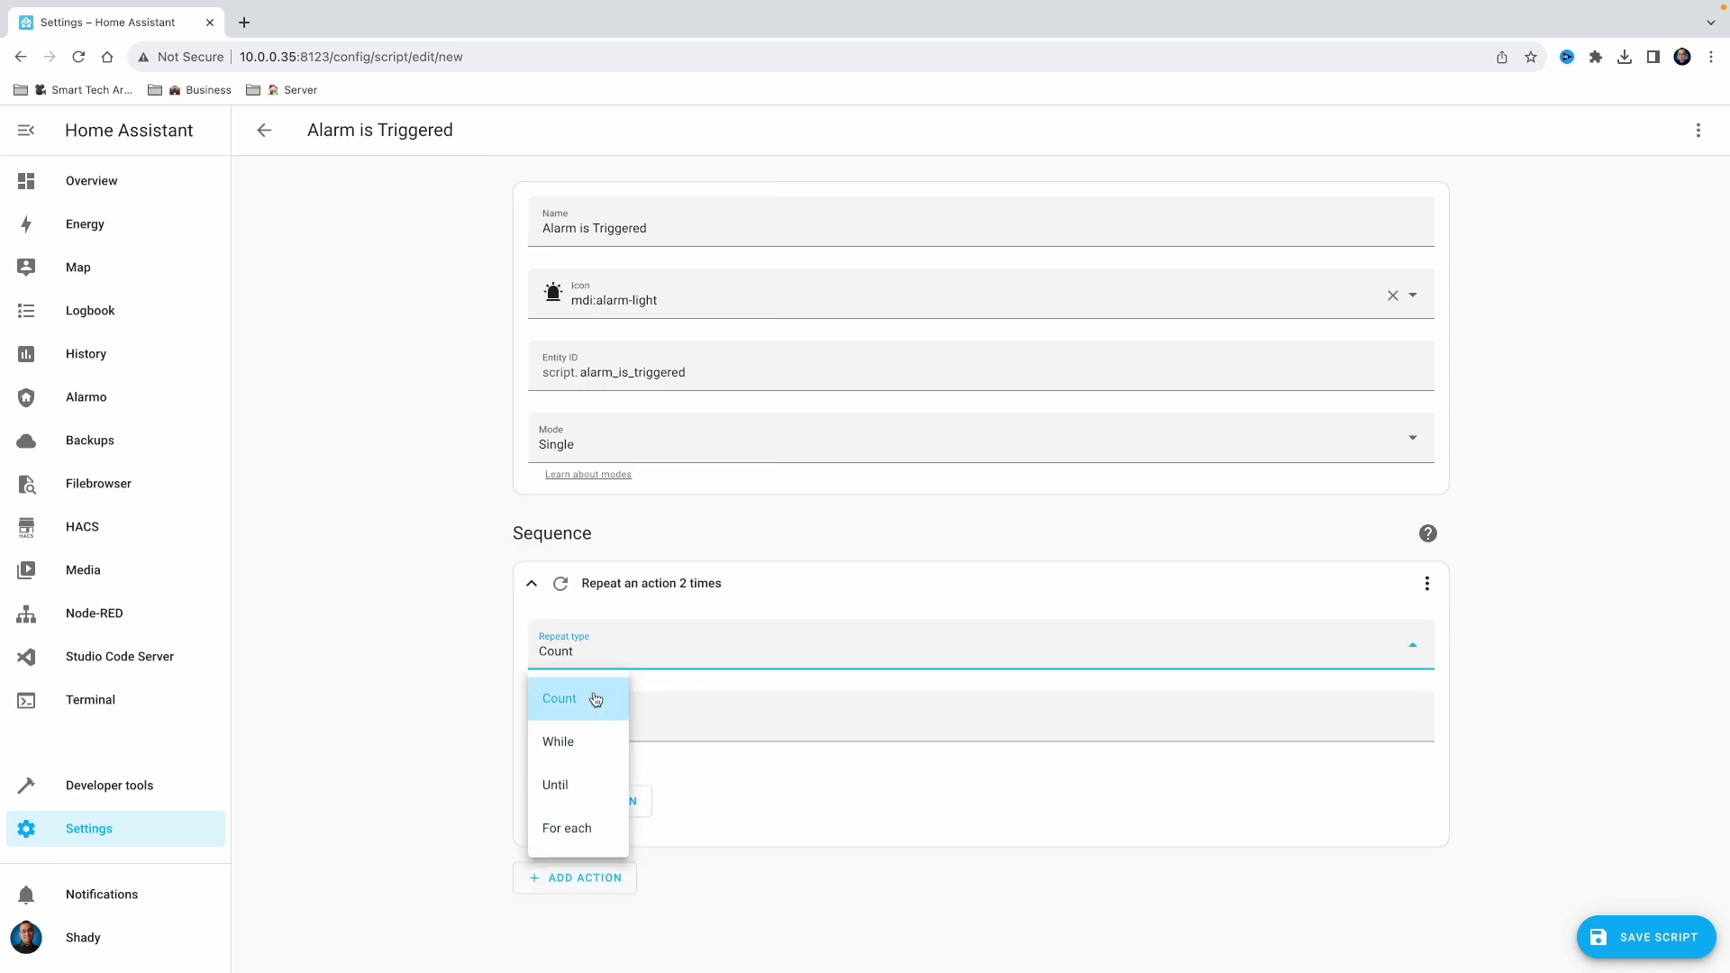
click(585, 751)
Give the loop a state condition: Alarmo panel equals Triggered
click(630, 731)
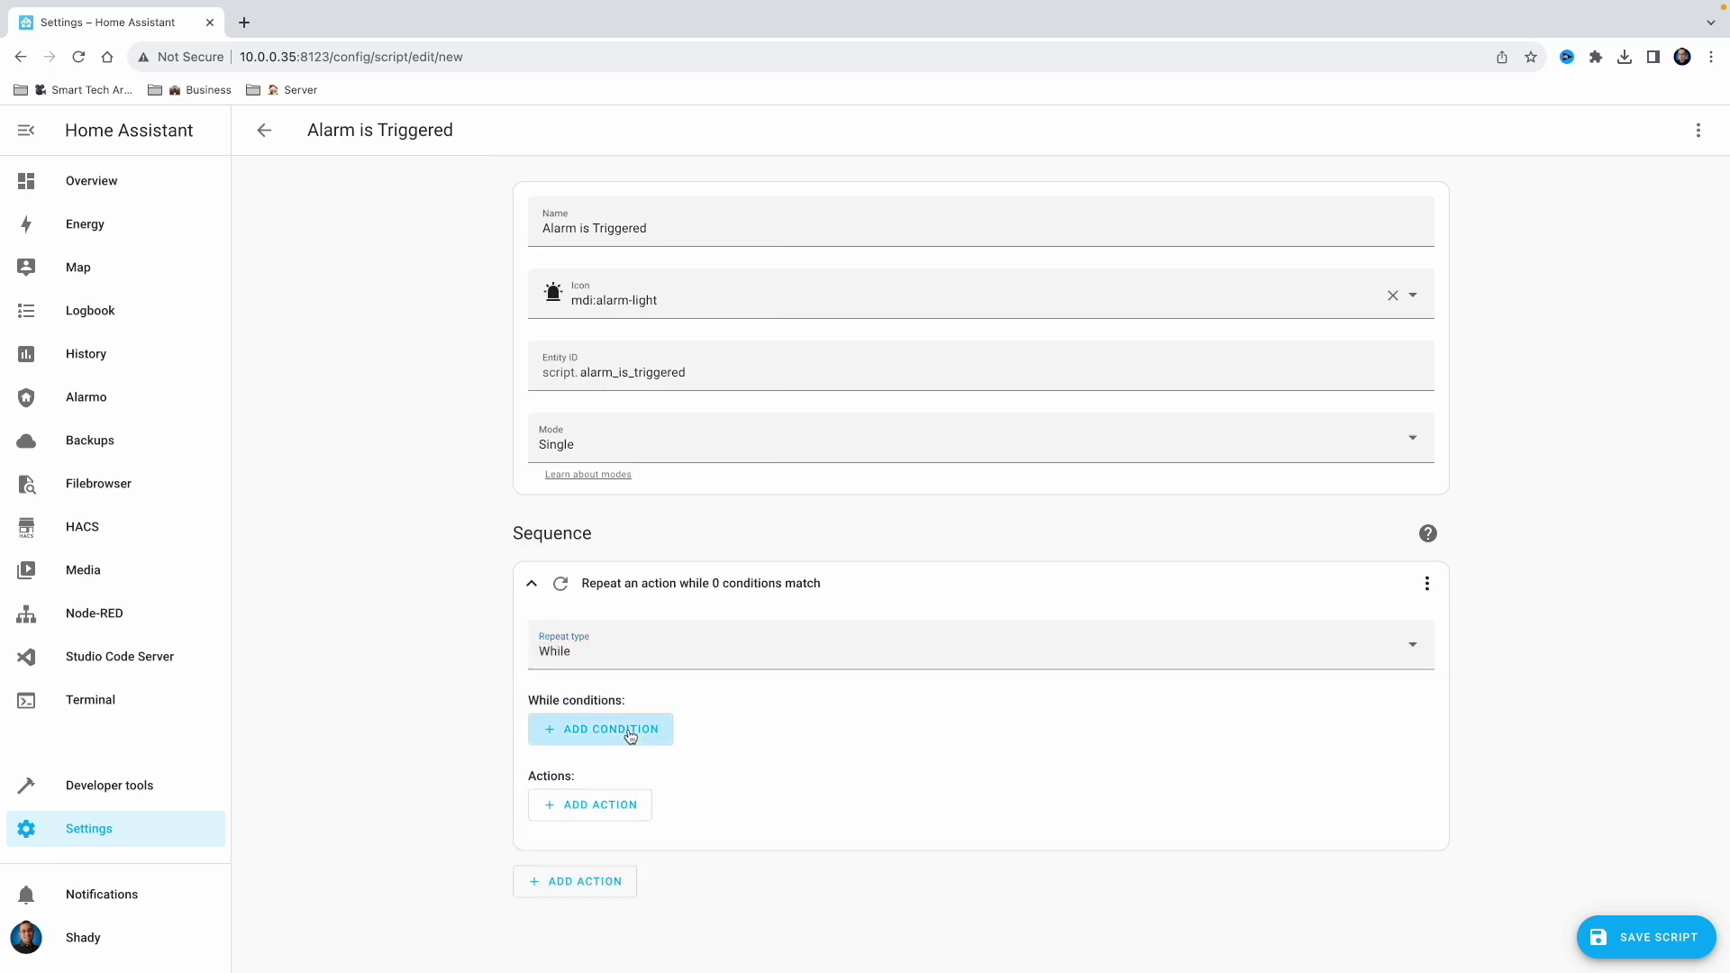
click(606, 467)
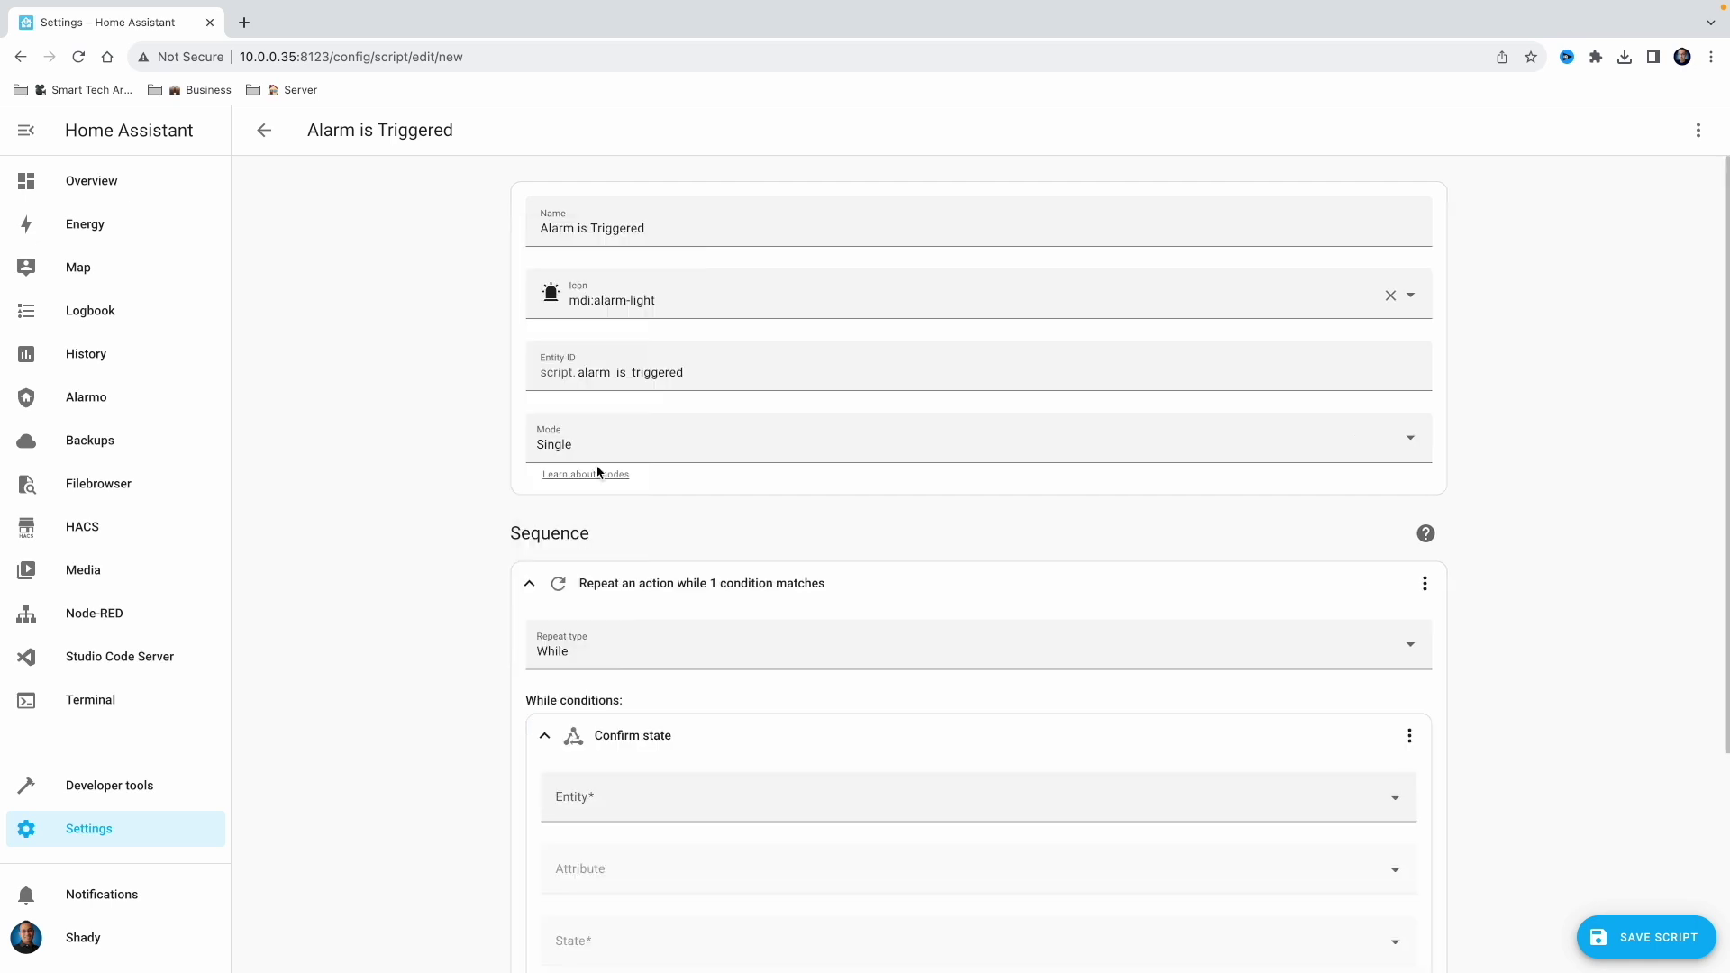
scroll(601, 477, down, 2)
click(672, 623)
text(ala)
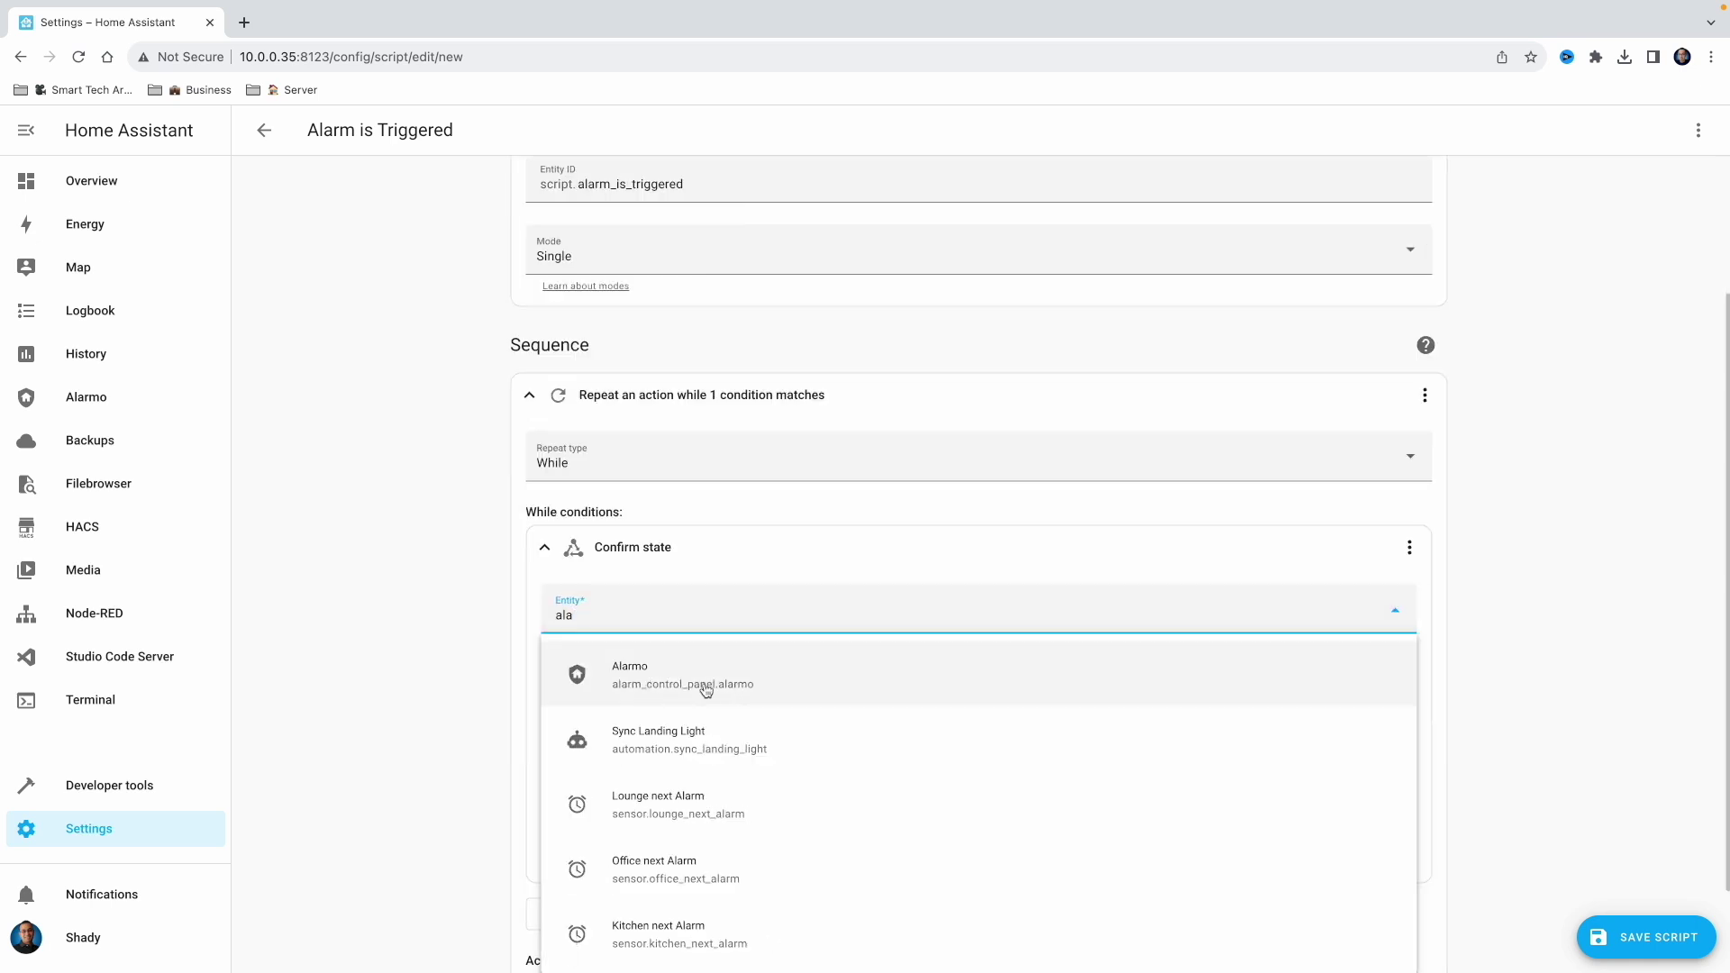
click(706, 689)
click(711, 758)
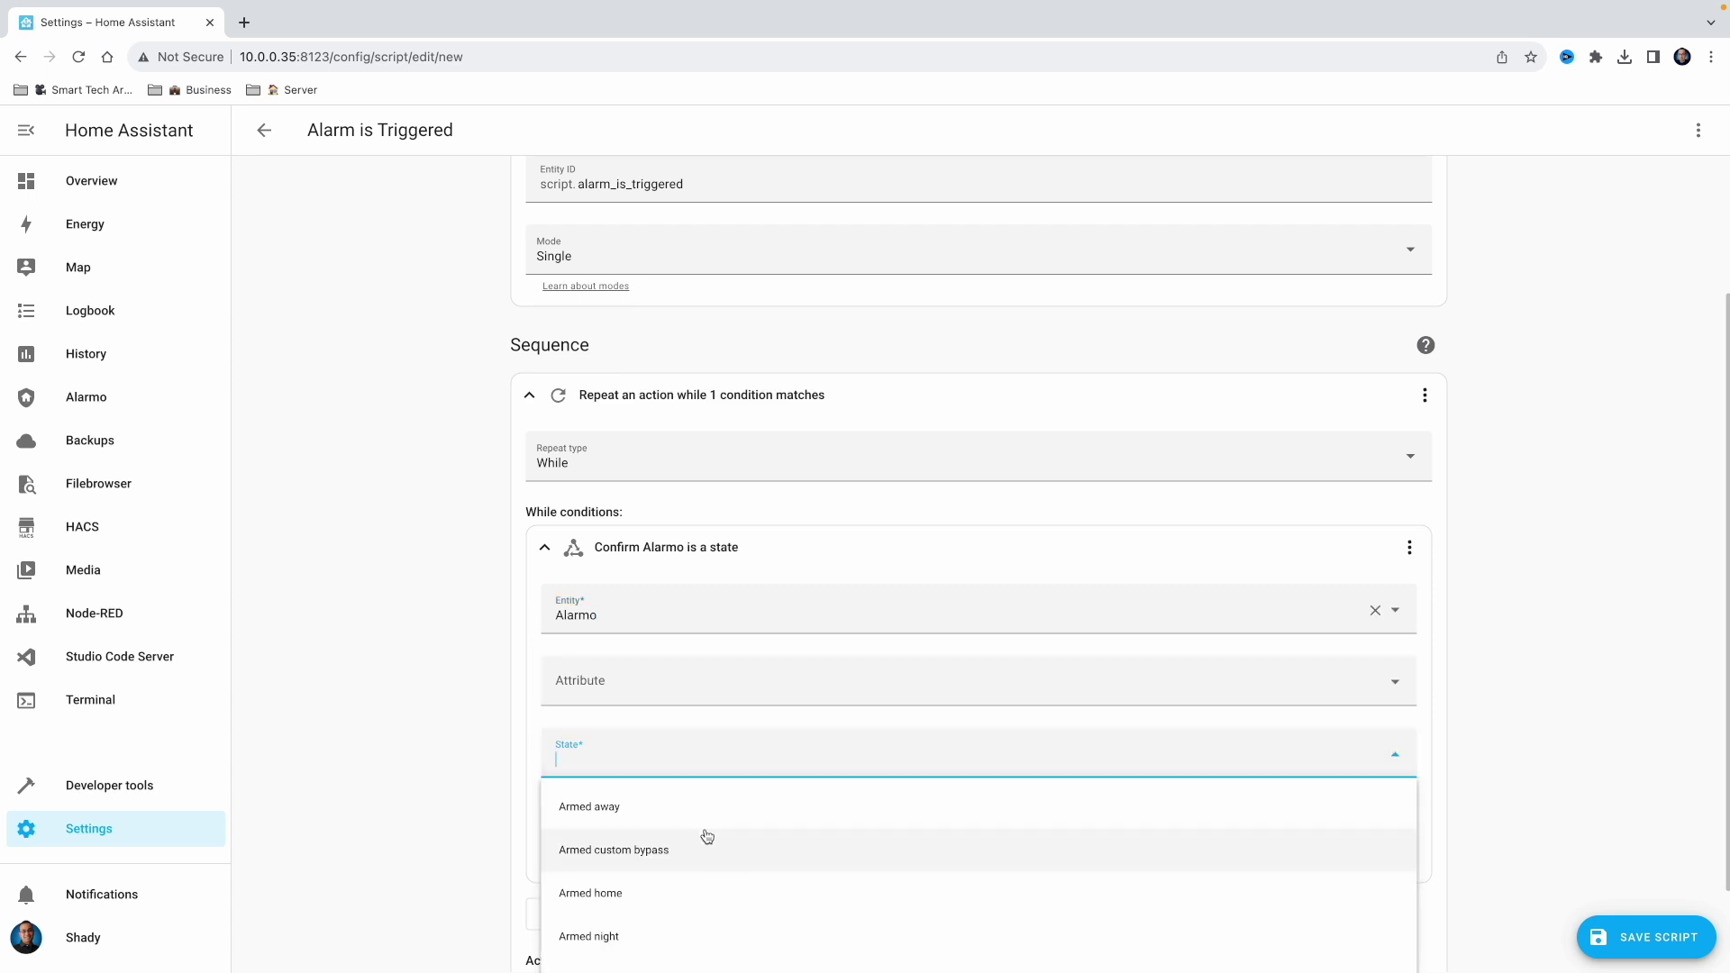
scroll(706, 833, down, 3)
click(651, 953)
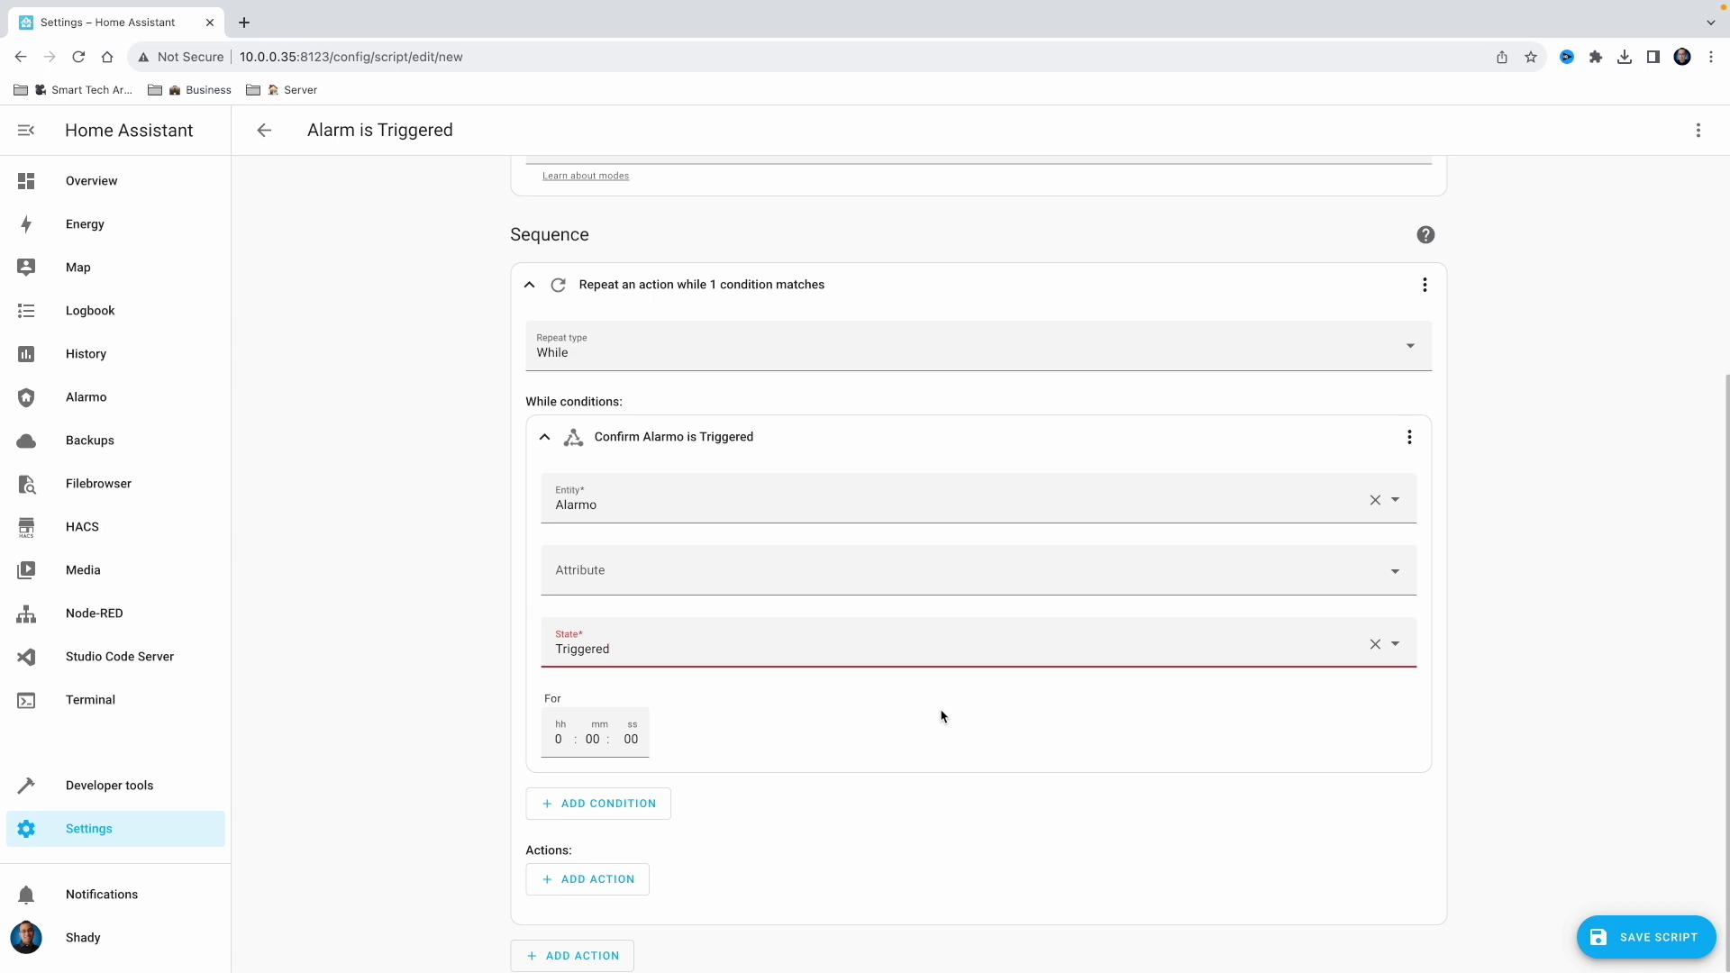
Add a Light: Turn on service call targeting the Office area inside the repeat loop
click(629, 881)
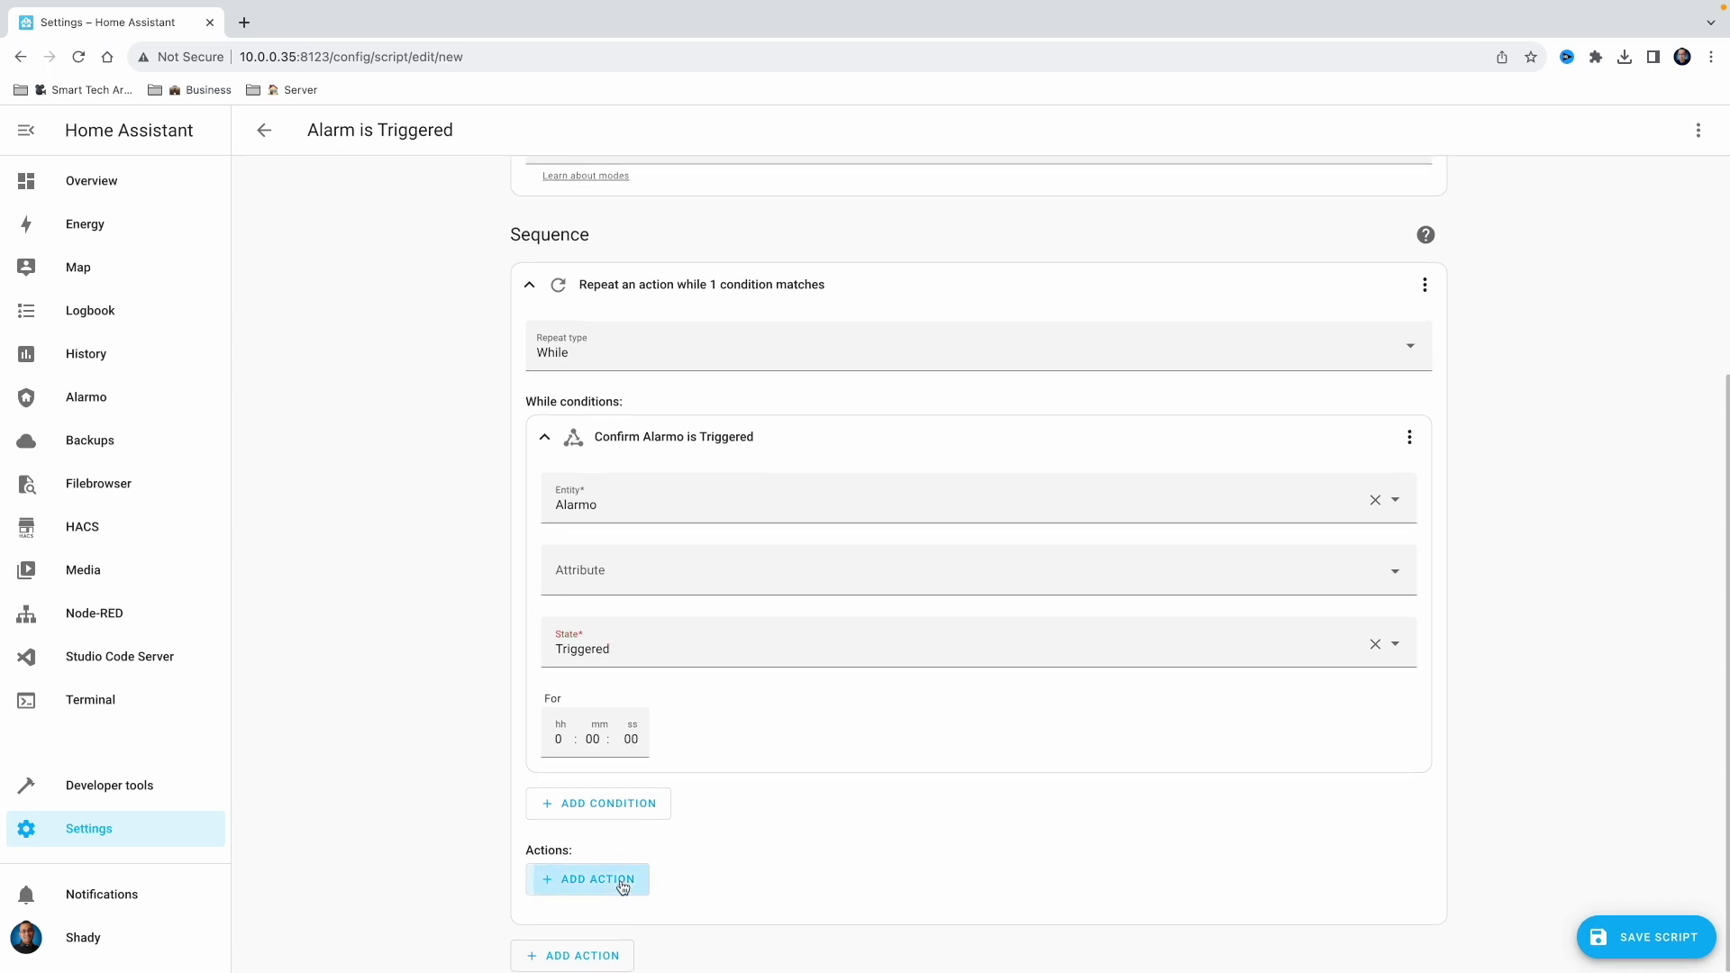
click(708, 248)
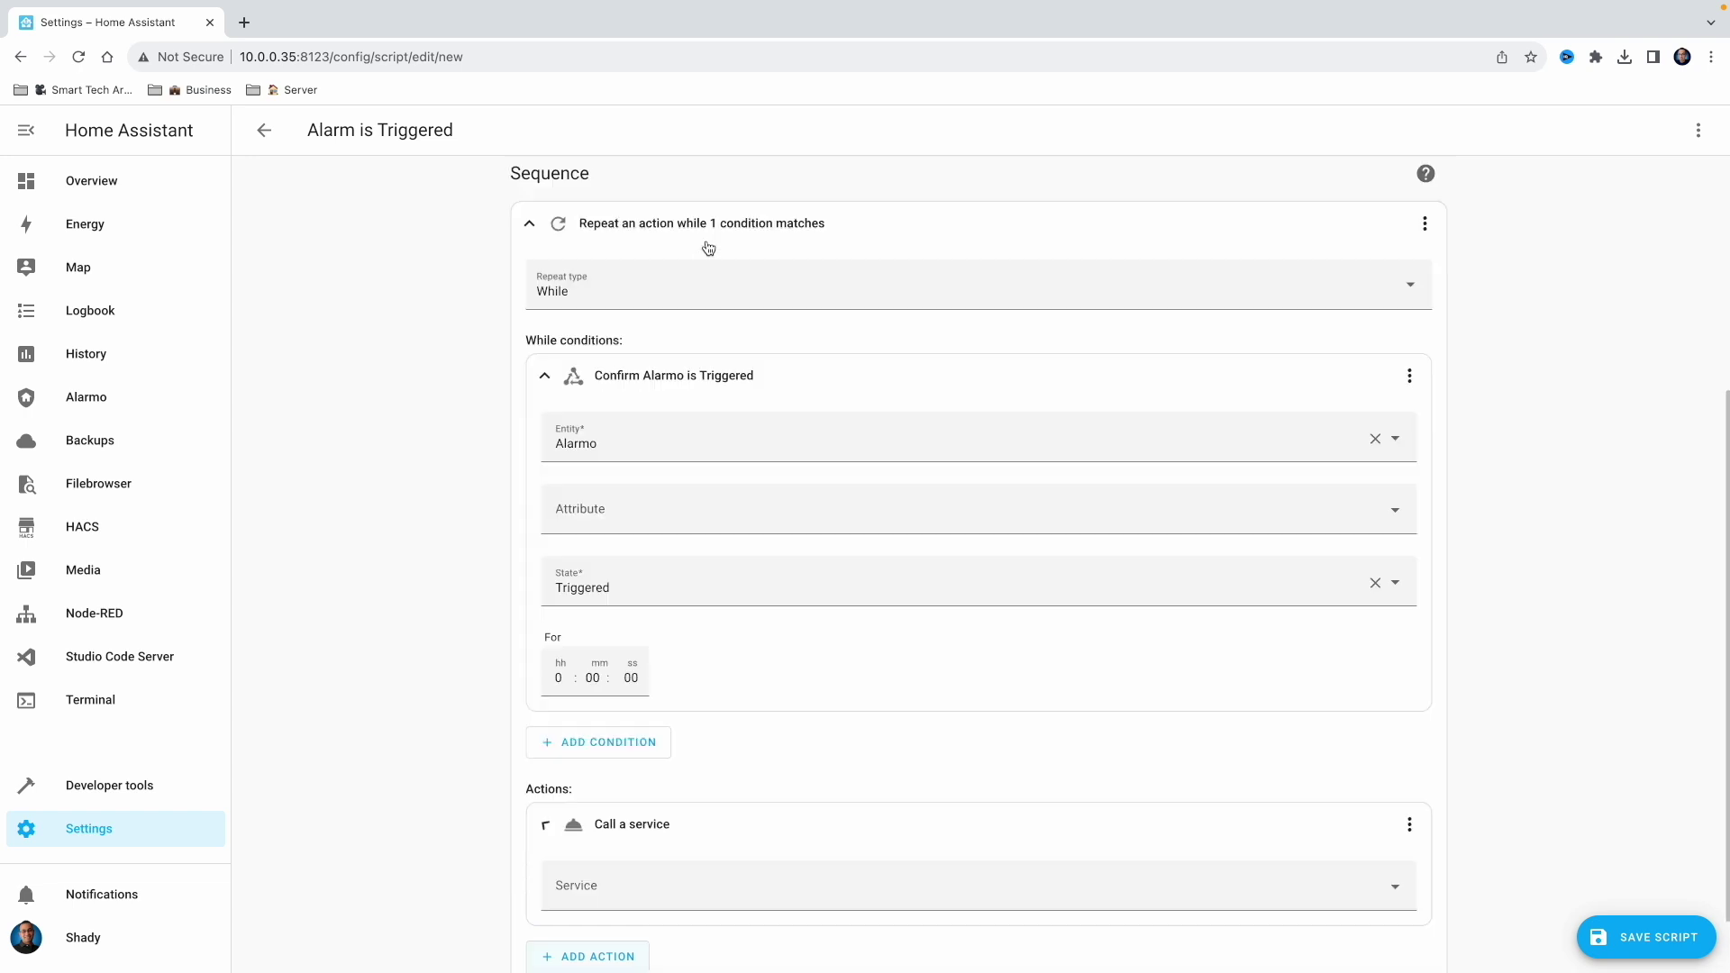
scroll(695, 718, down, 1)
click(682, 818)
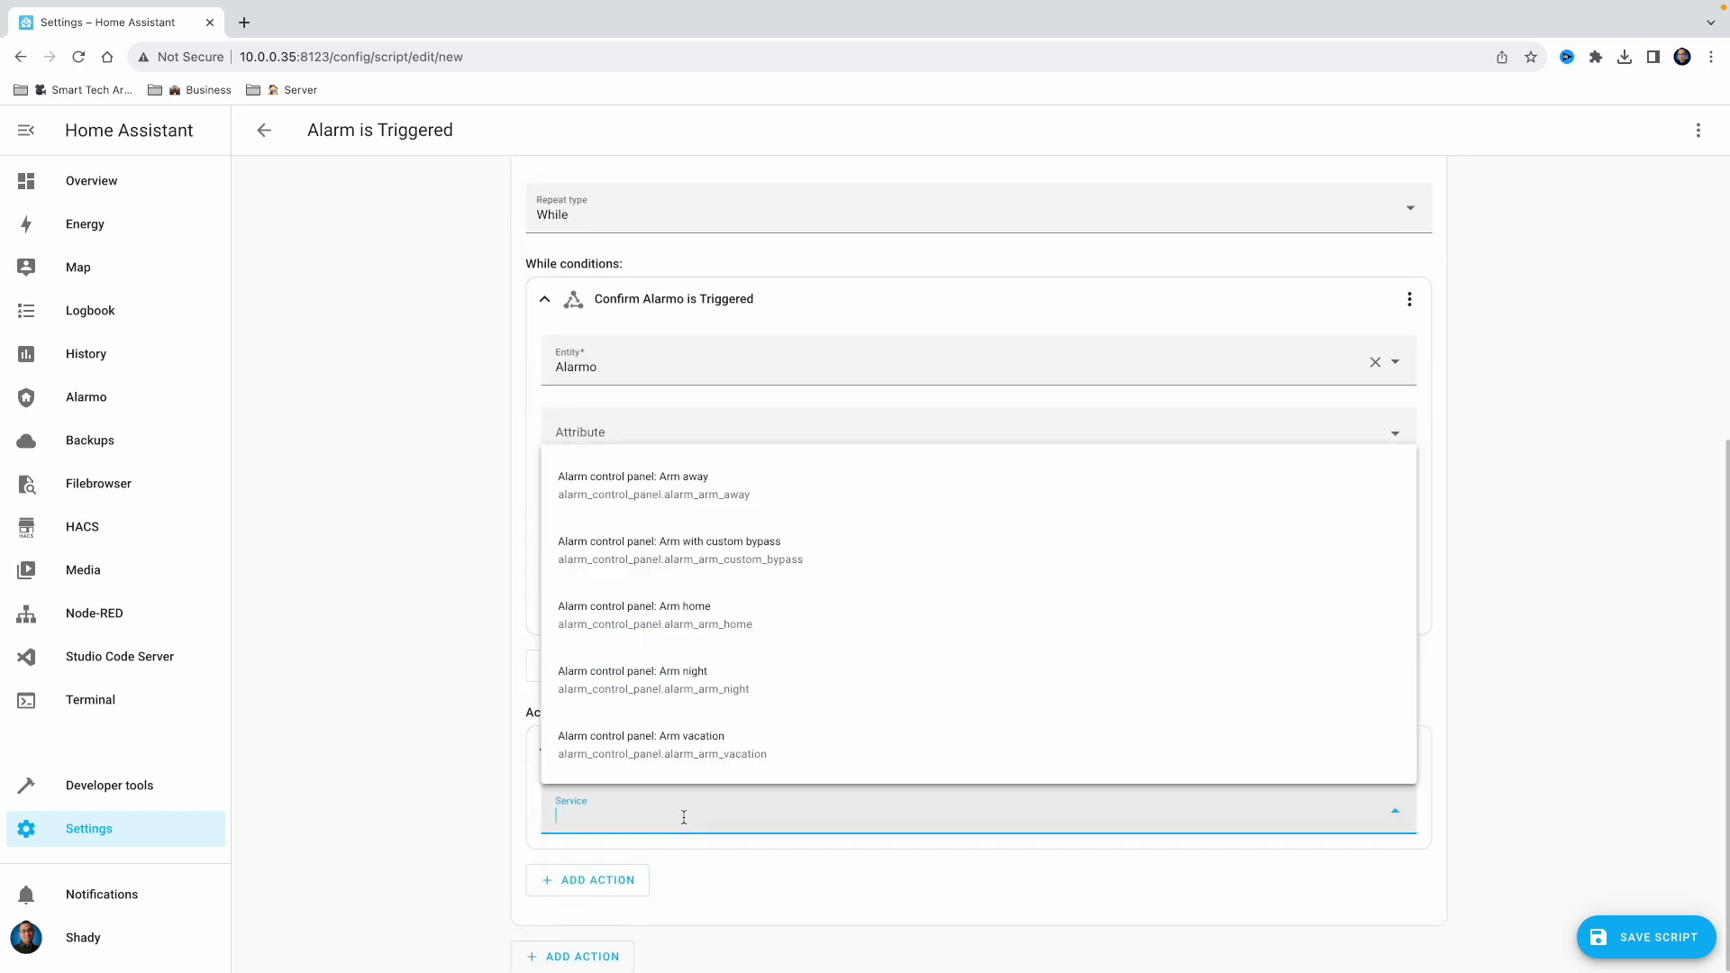
text(light)
click(657, 758)
scroll(811, 728, down, 2)
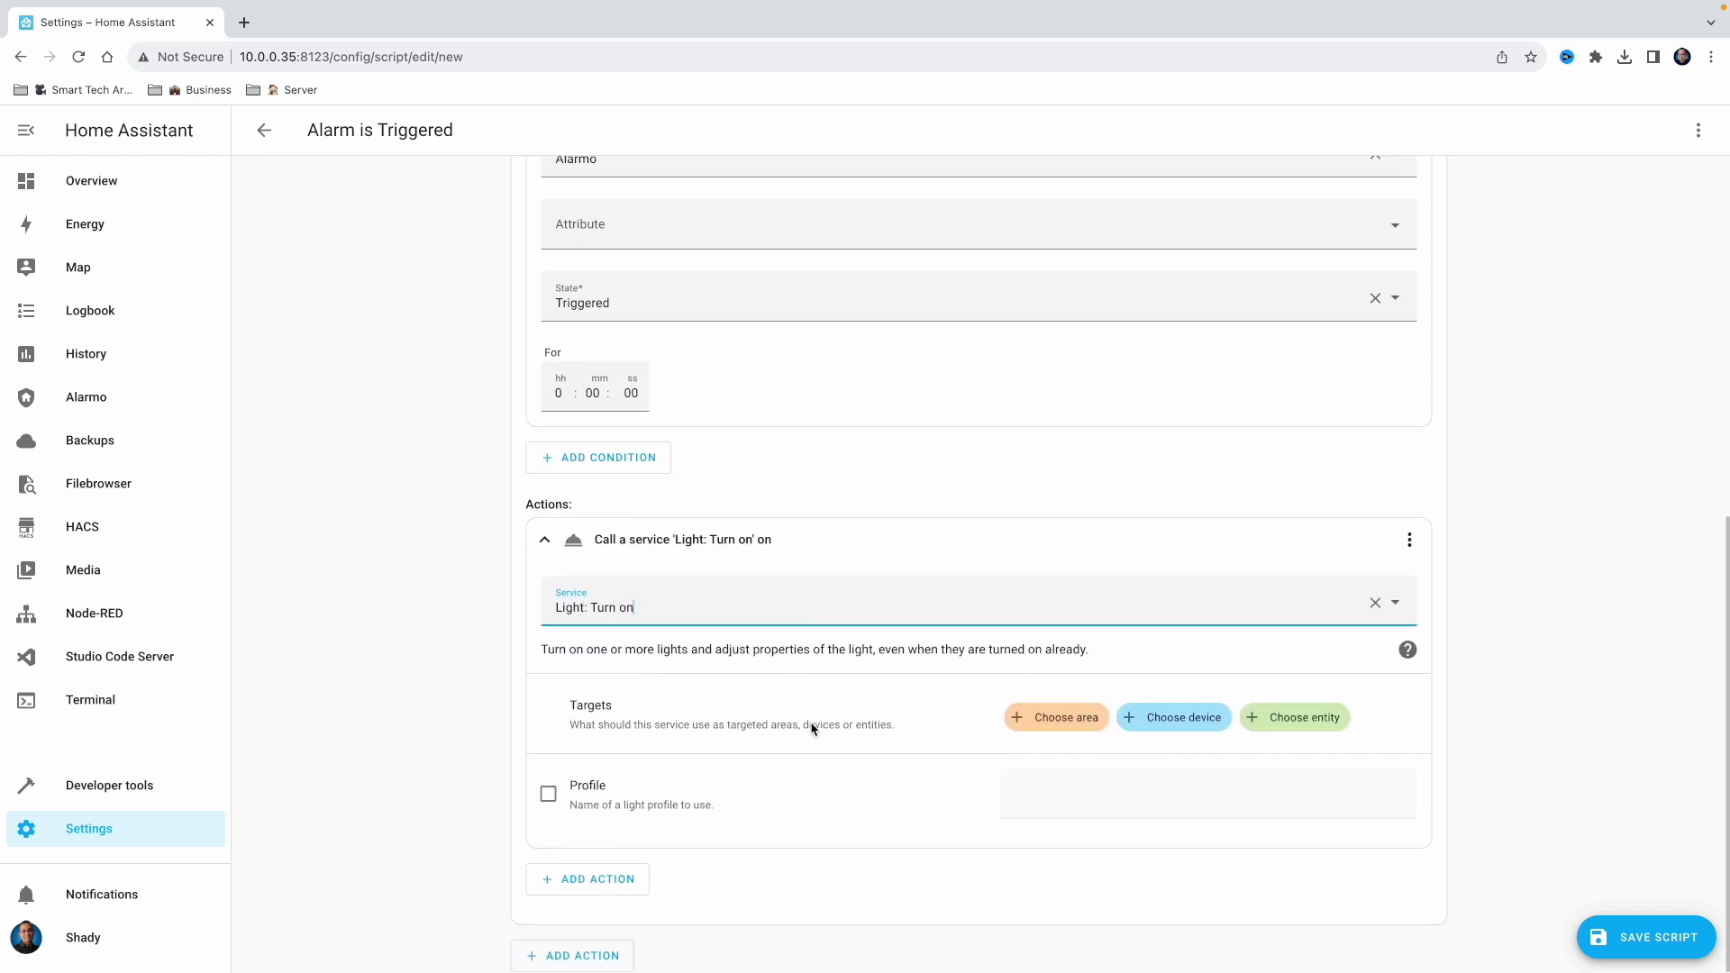
click(1073, 721)
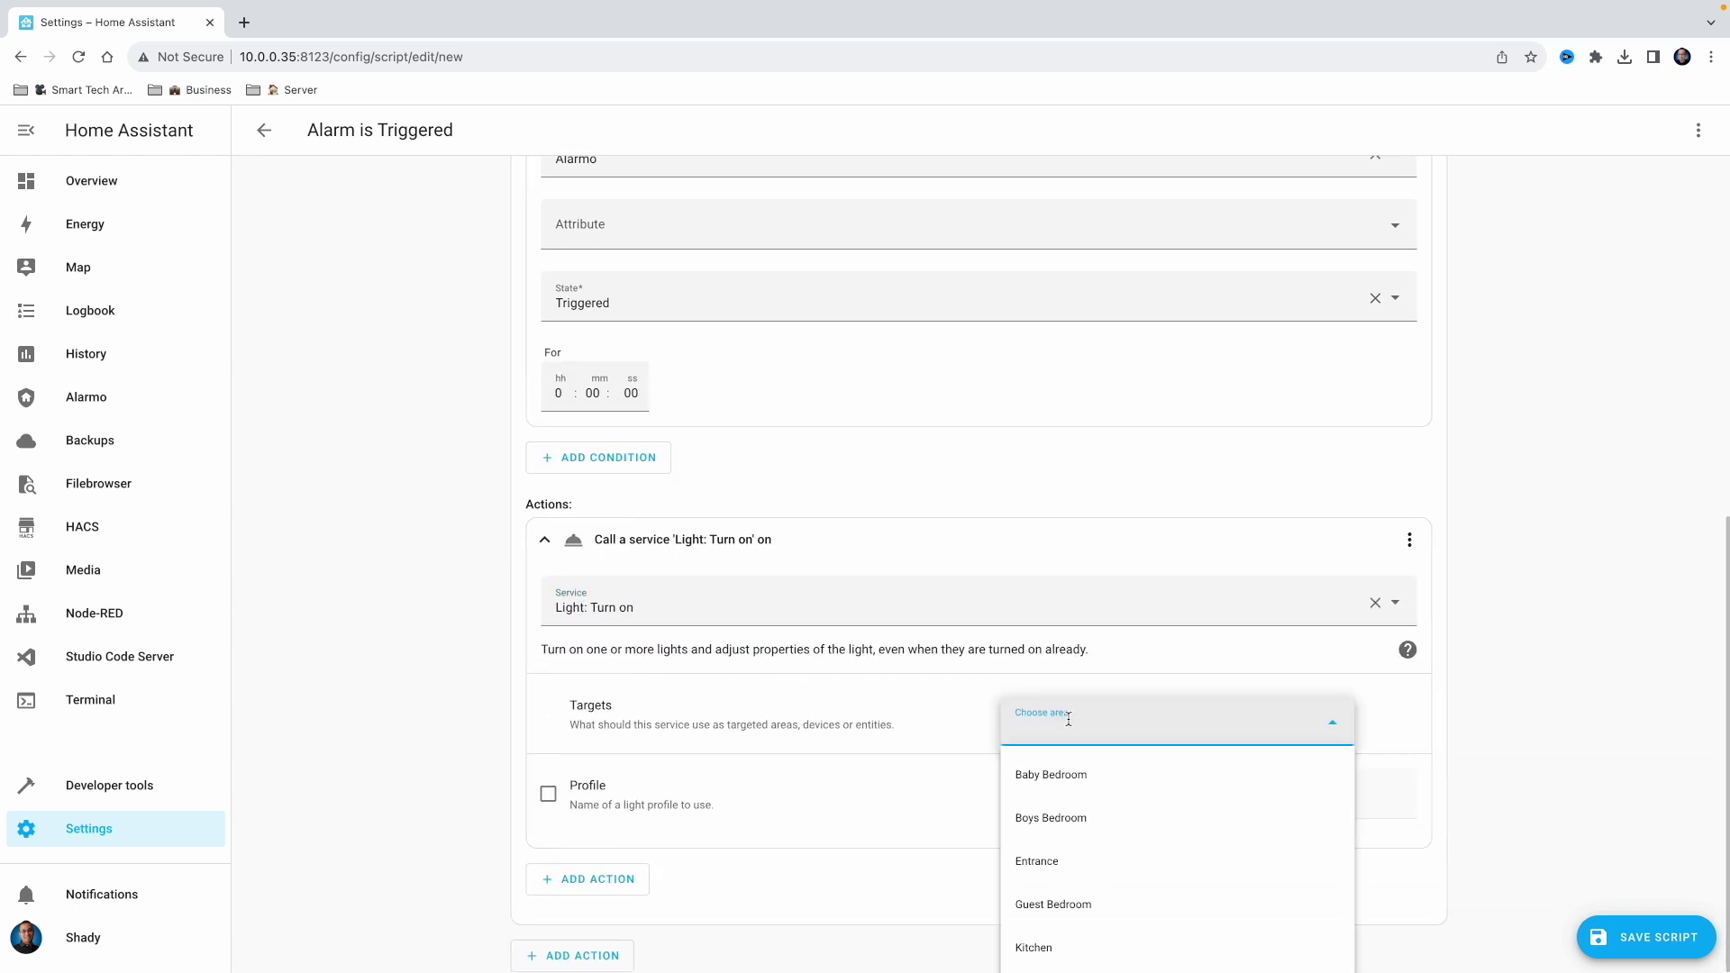
scroll(970, 719, down, 12)
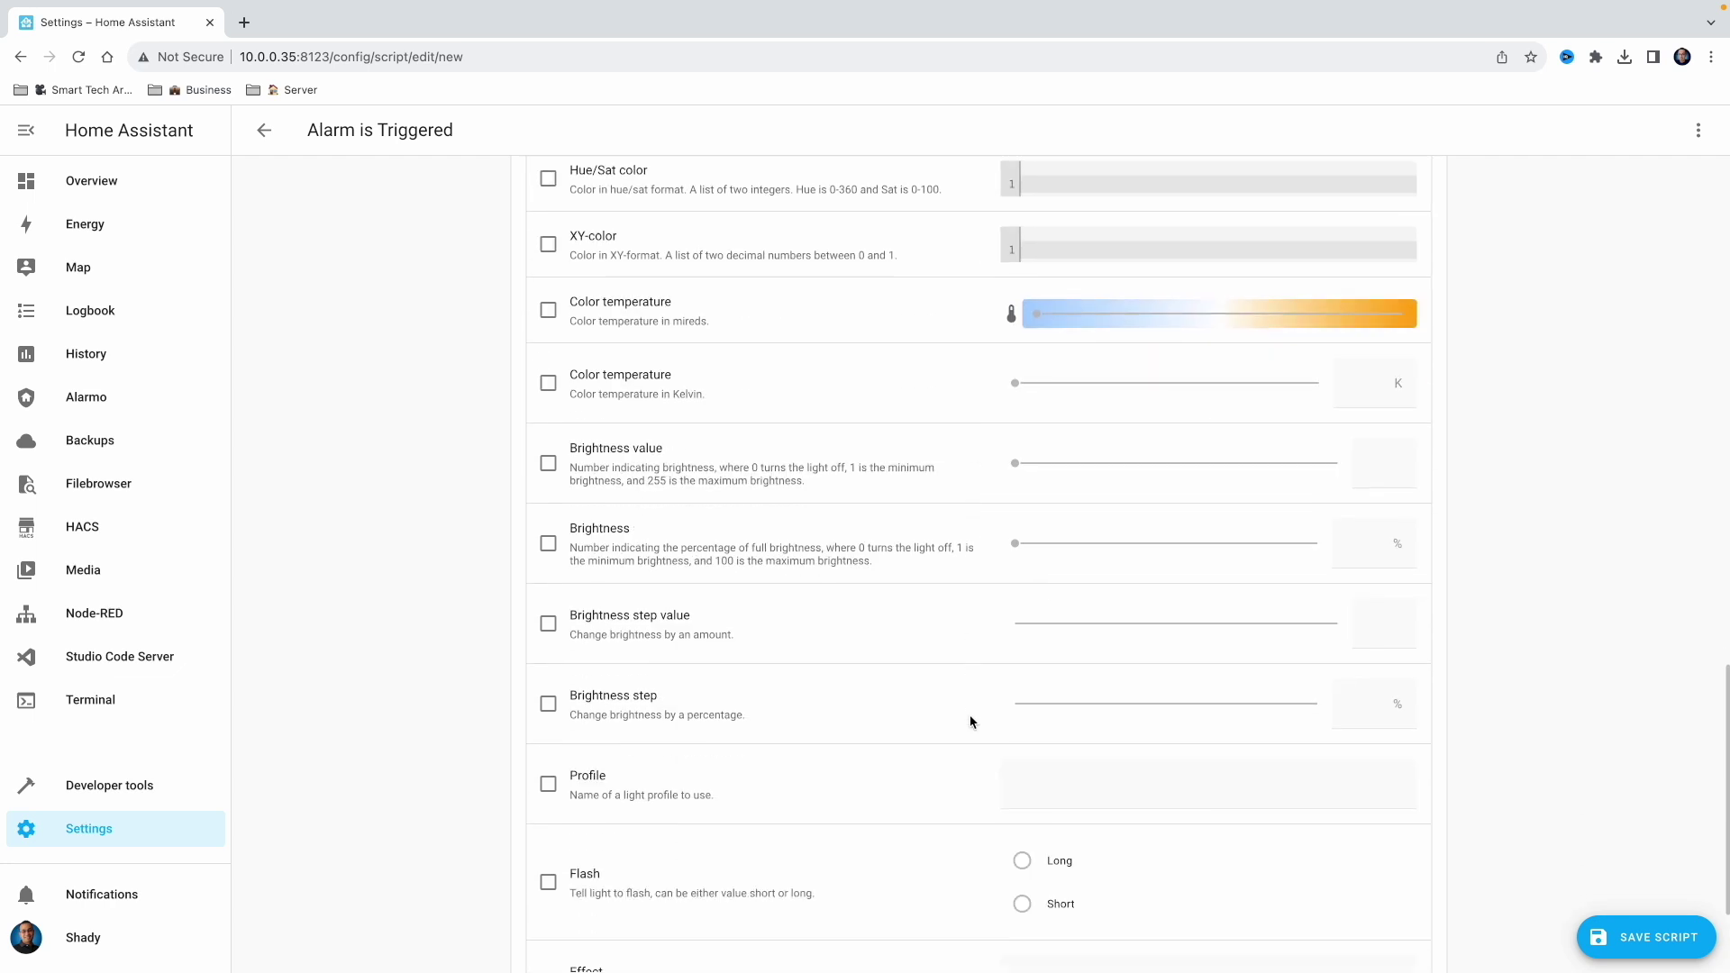
Add a 1-second Wait for time to pass delay after the turn-on action
click(605, 888)
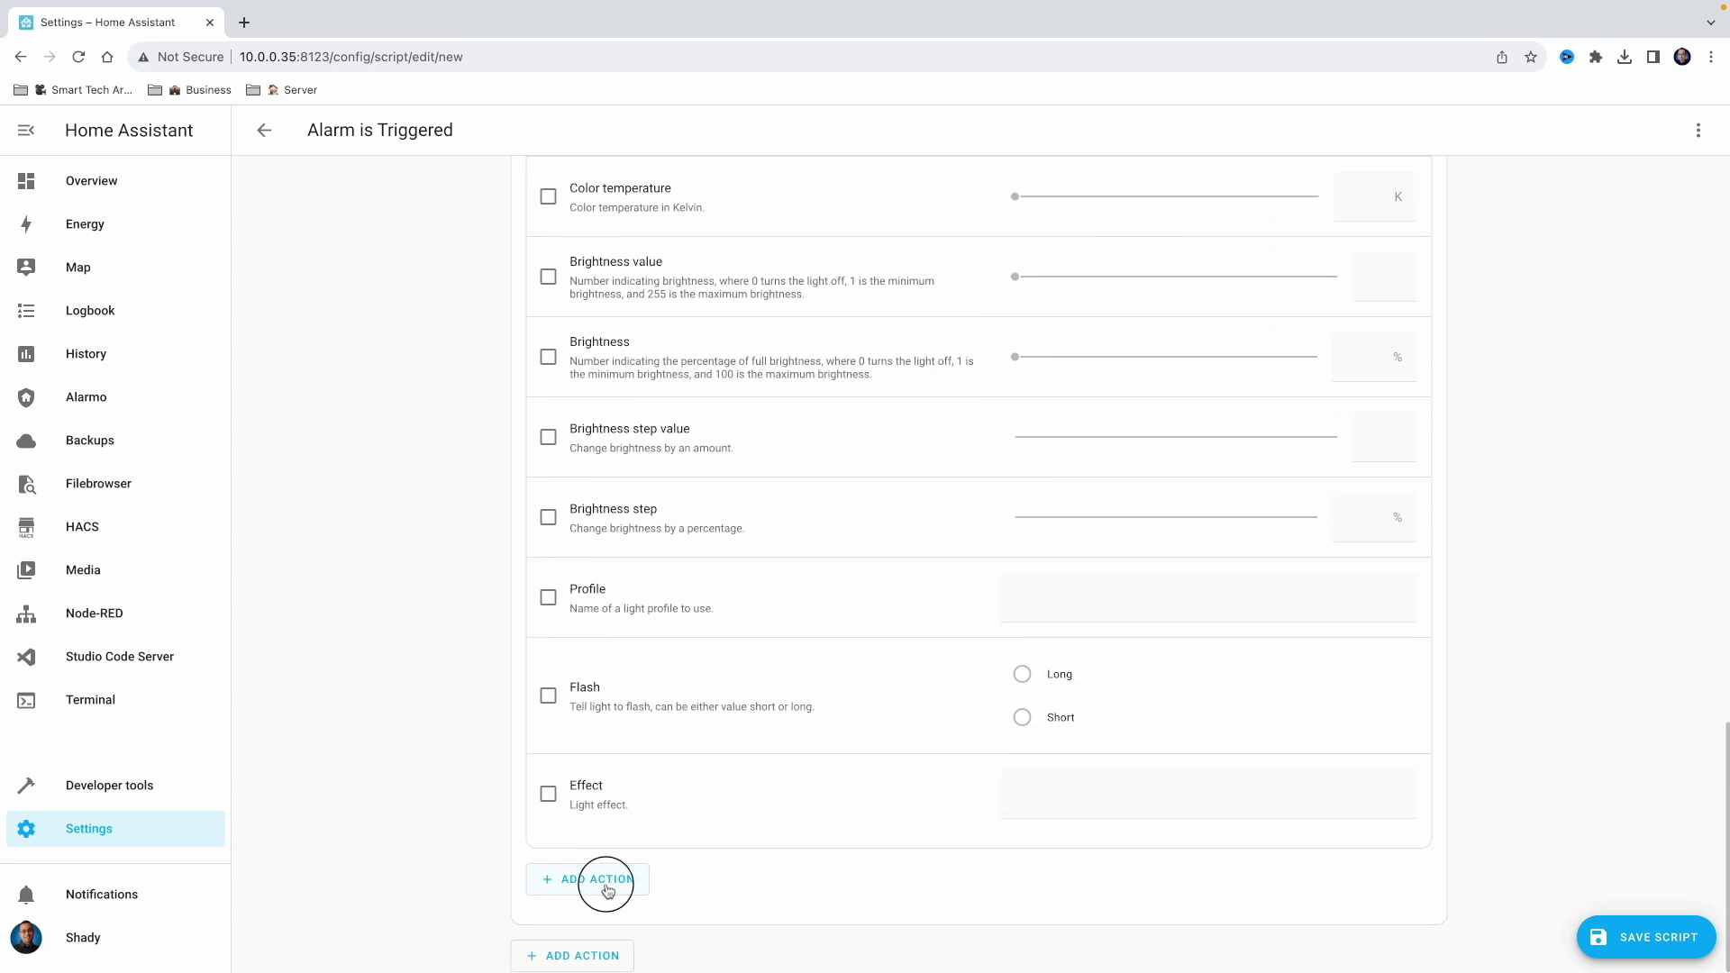
click(622, 836)
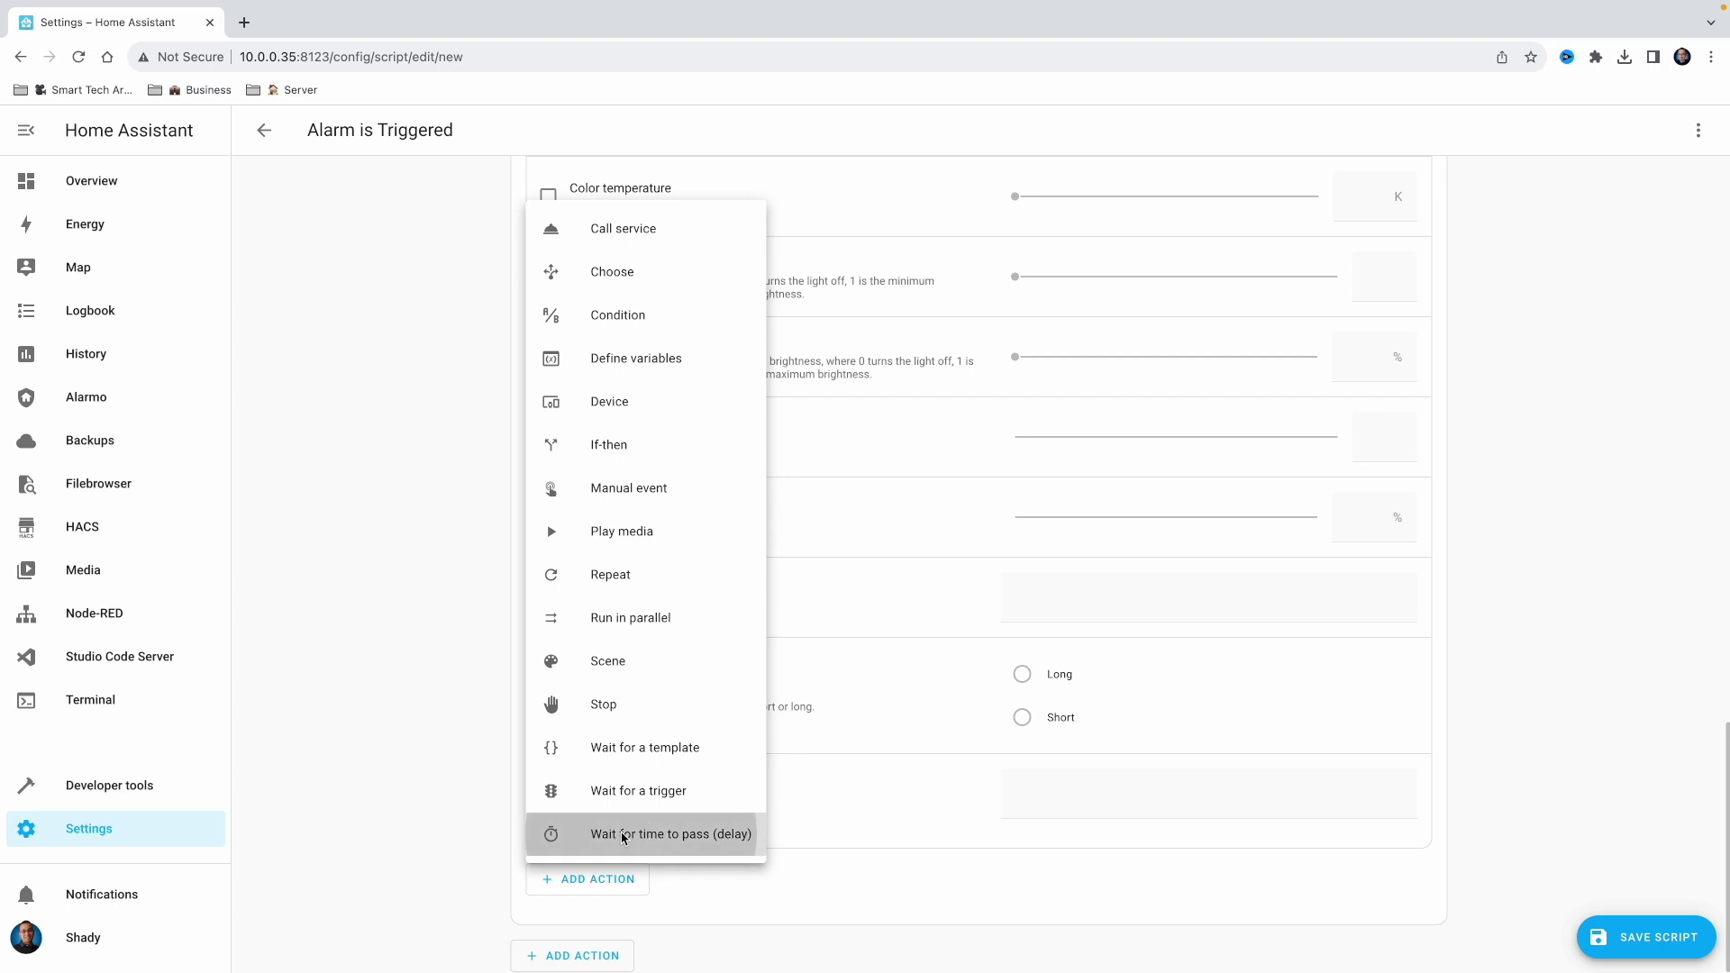
click(634, 816)
text(1)
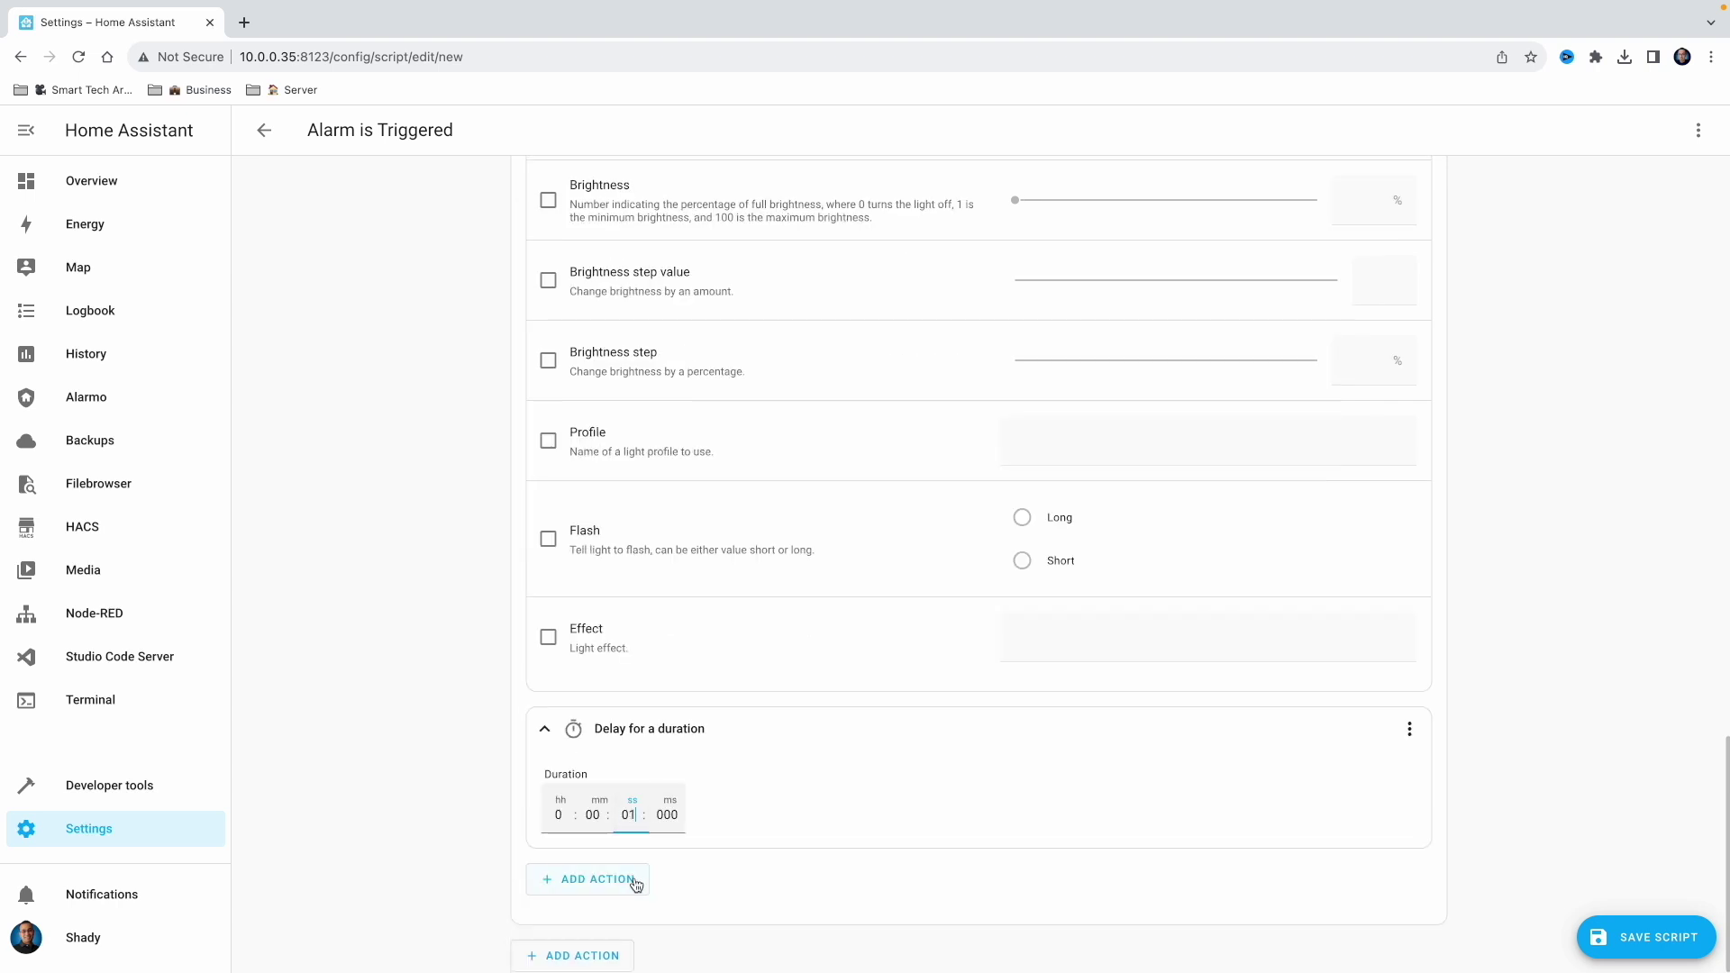
Add a Light: Turn off service call targeting the Office area after the delay
click(644, 885)
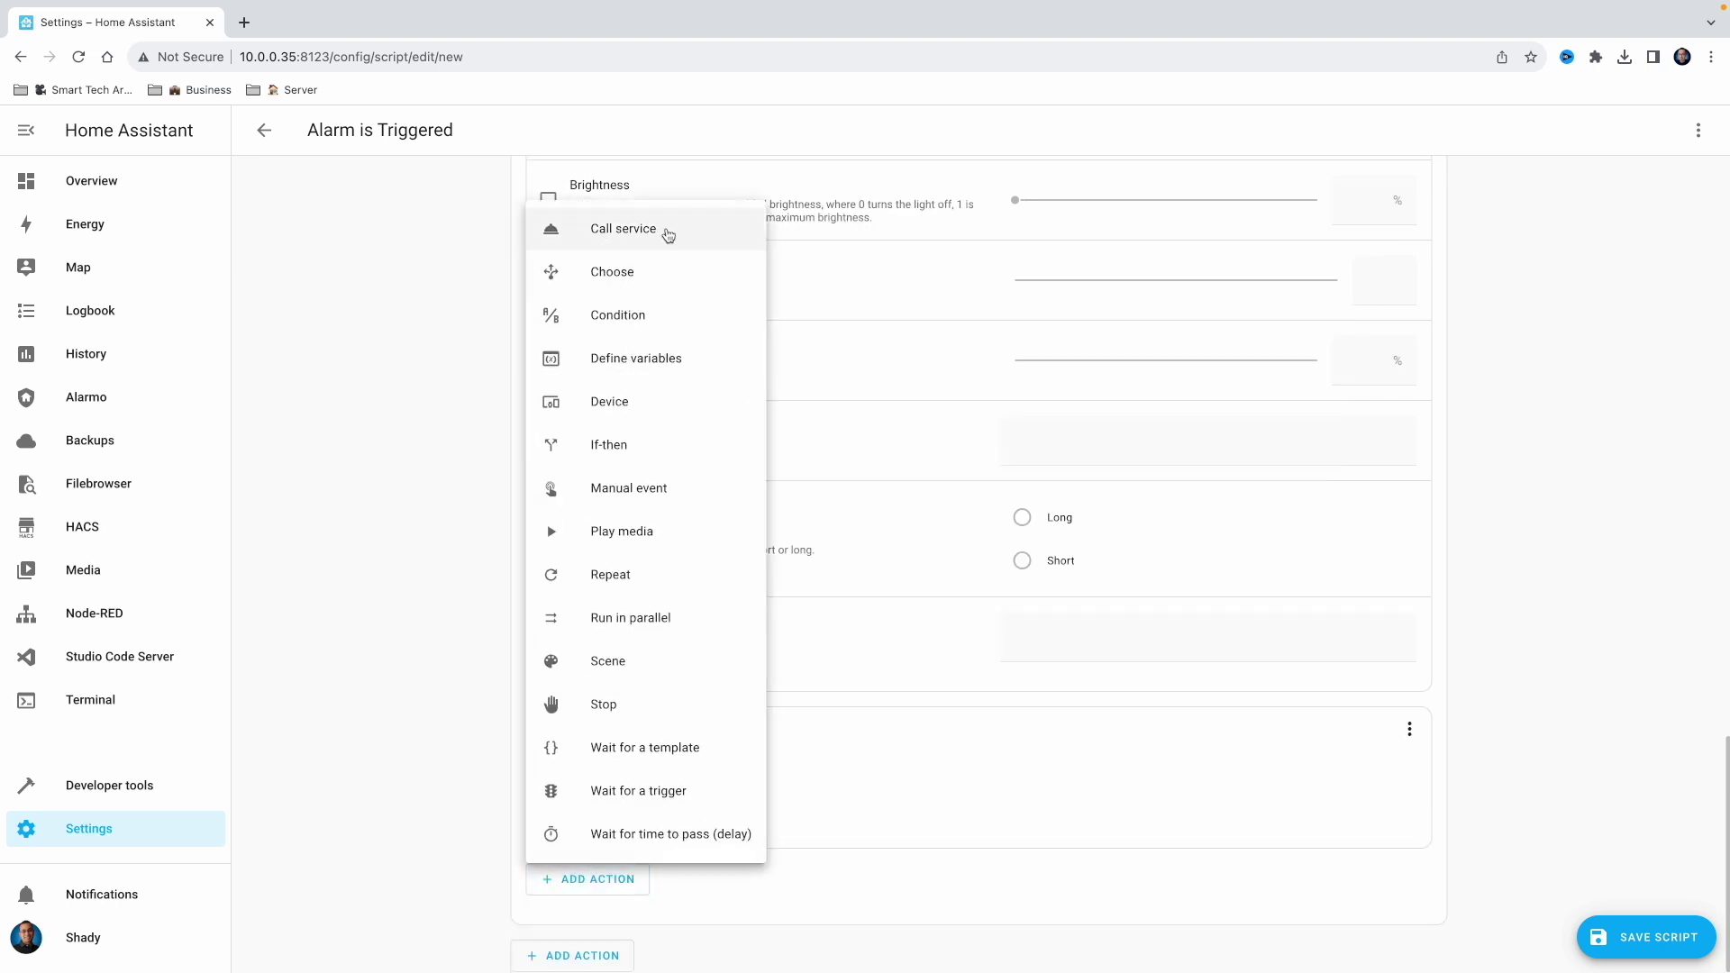
click(667, 229)
click(631, 885)
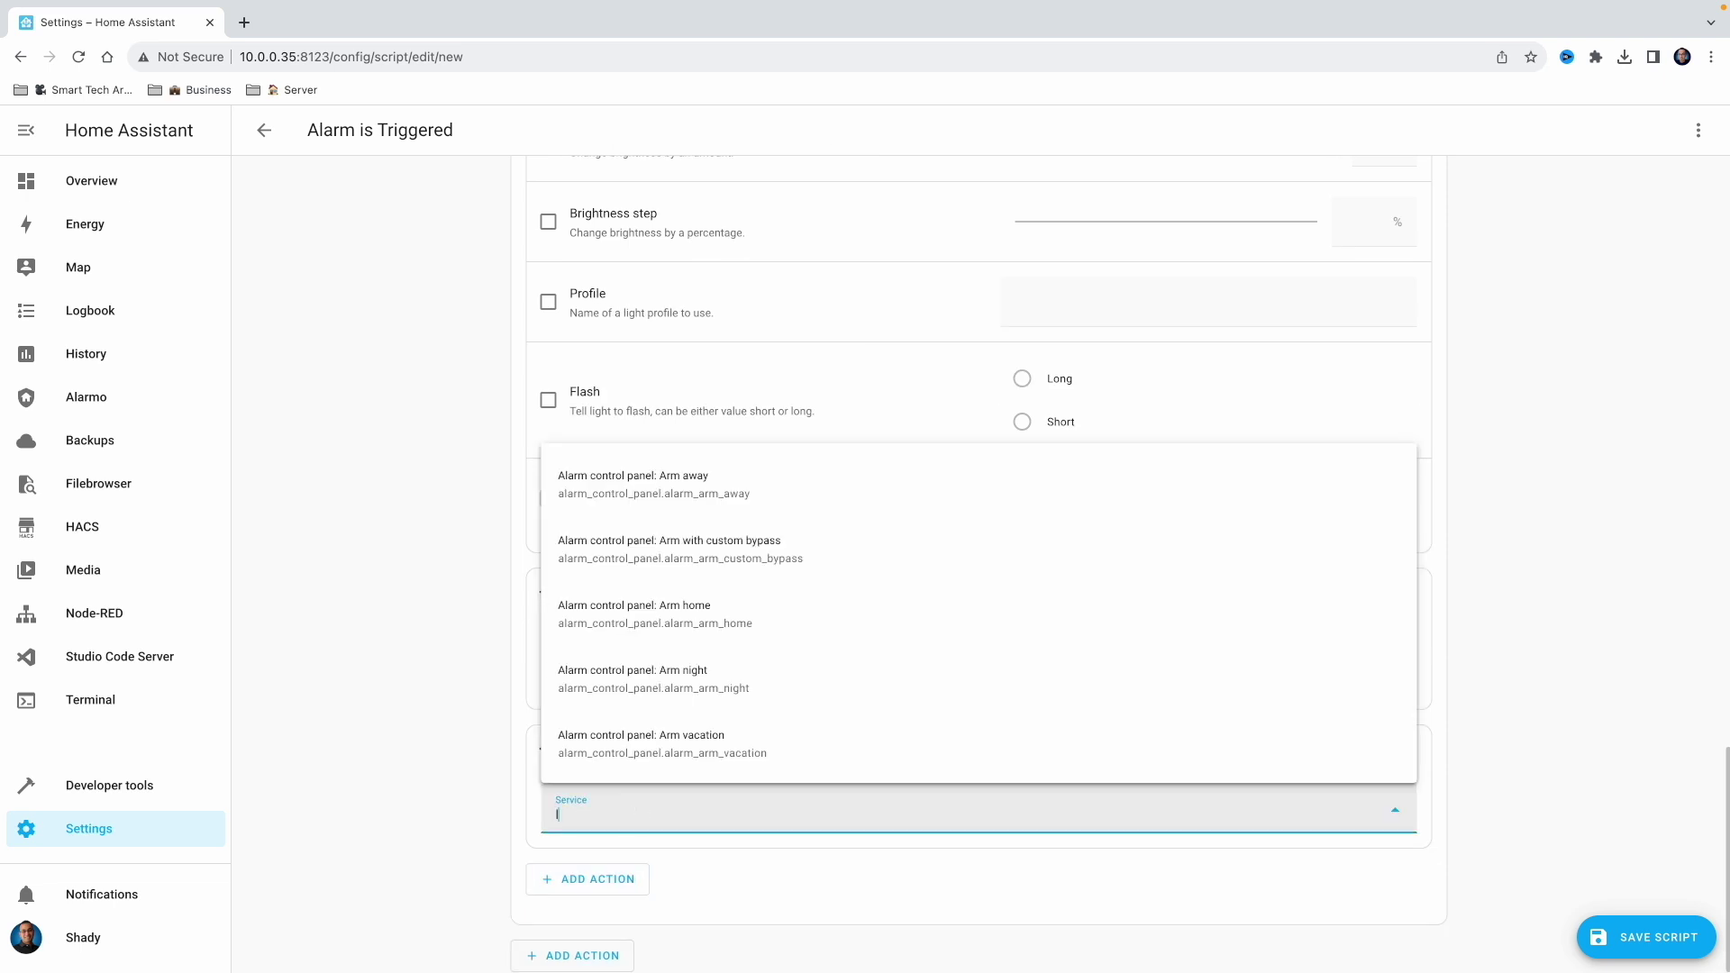
text(light)
click(657, 693)
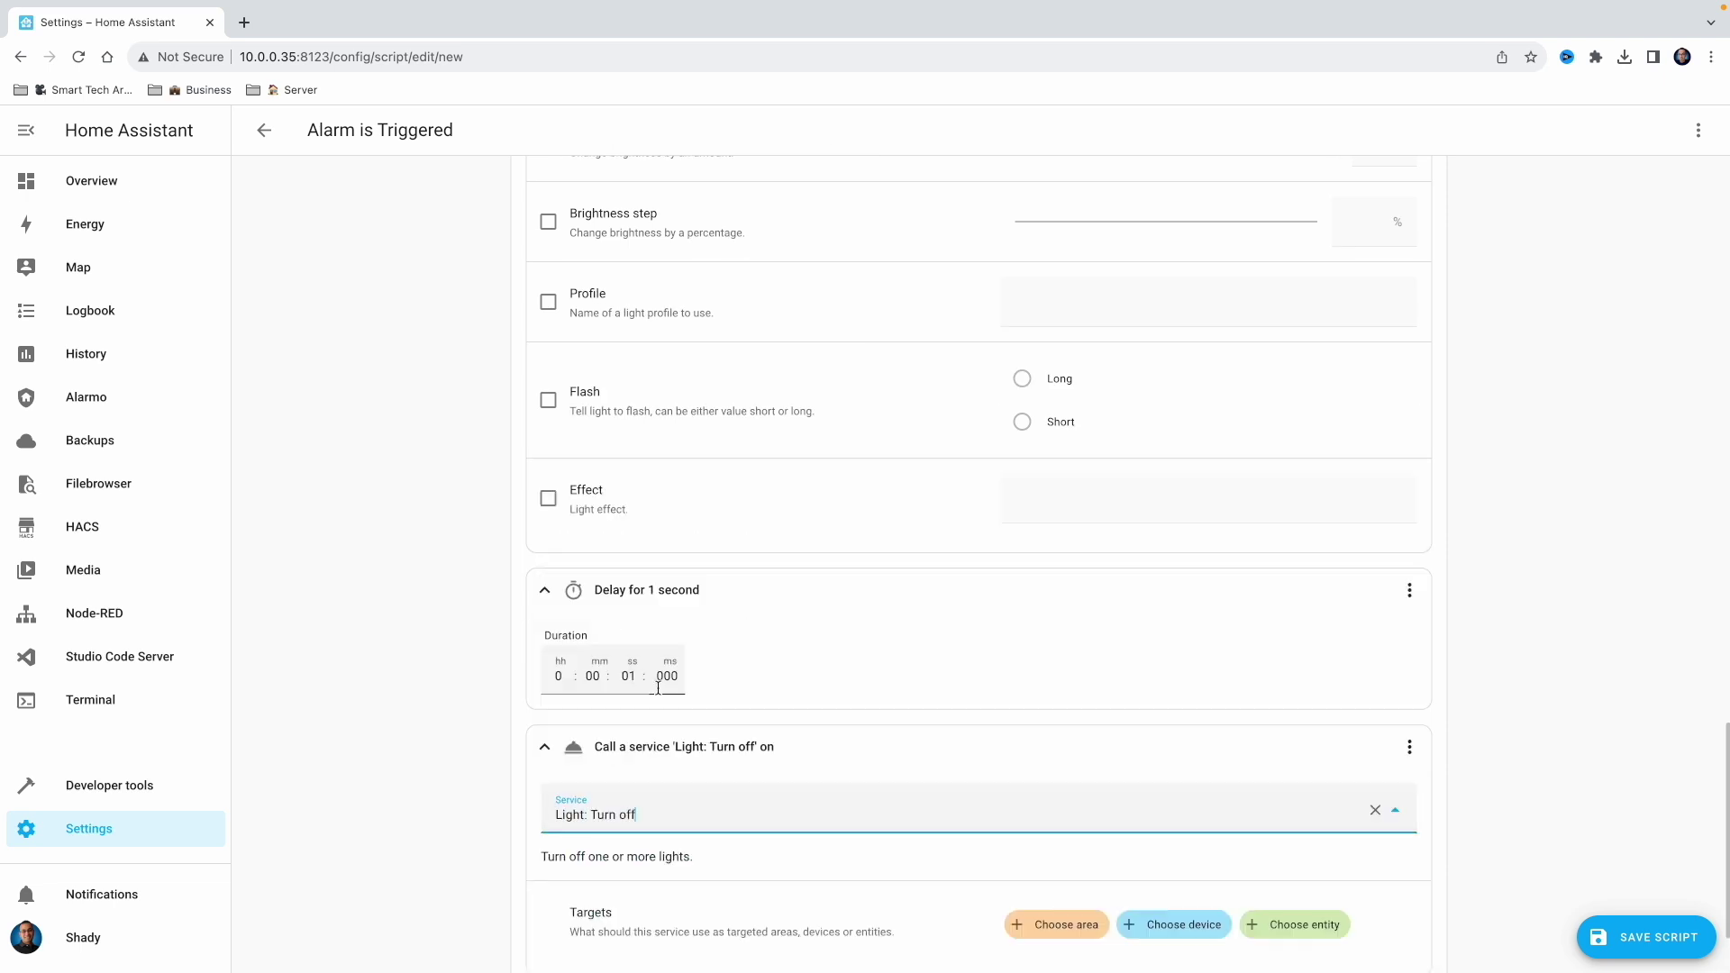
scroll(901, 766, down, 2)
click(1045, 800)
text(of)
click(1137, 762)
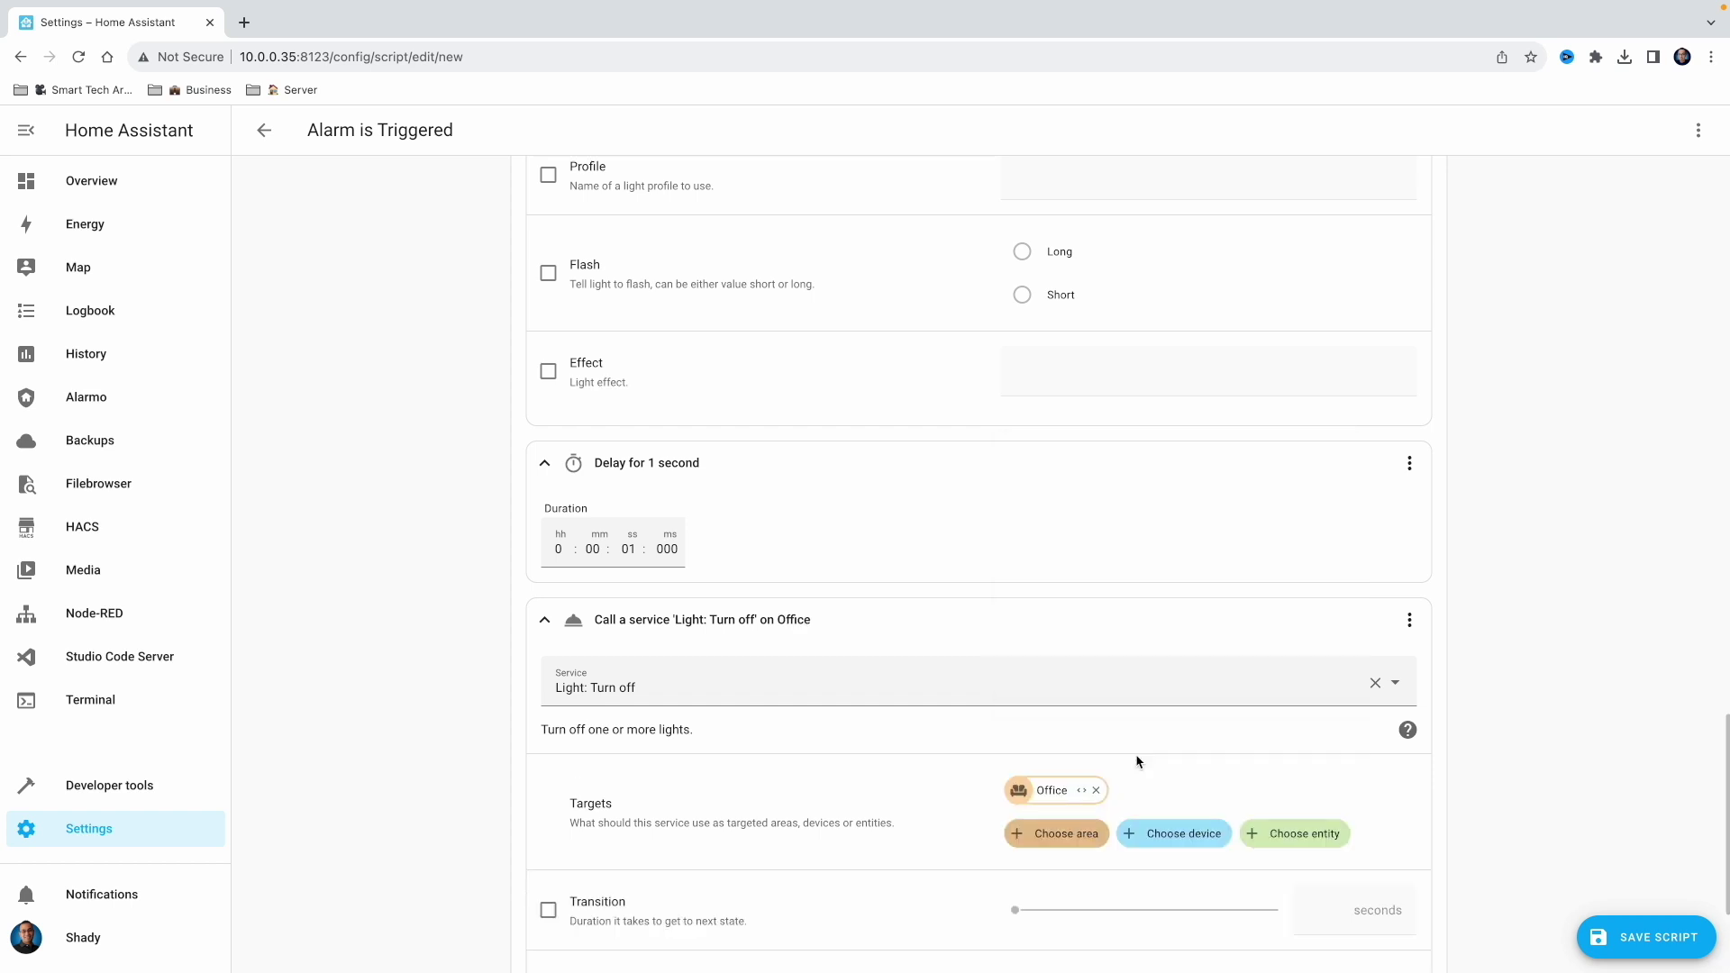
Review the Office lights on/delay/off loop and save the Alarm is Triggered script
scroll(1137, 761, up, 15)
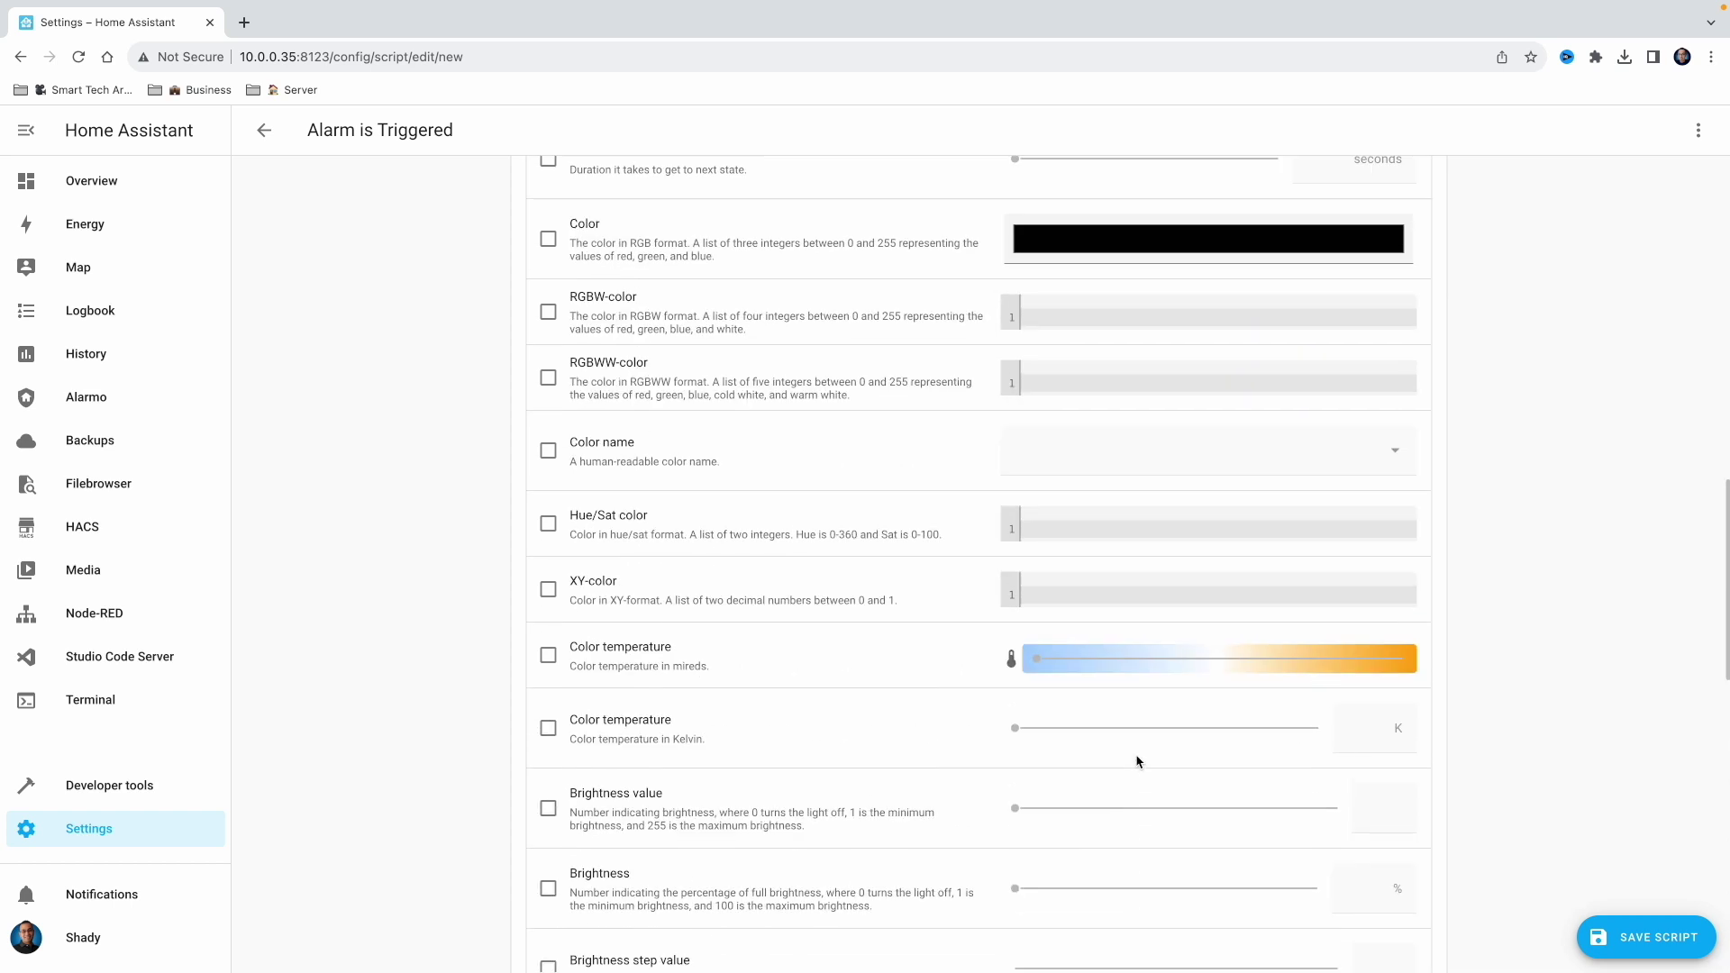
scroll(1137, 762, up, 4)
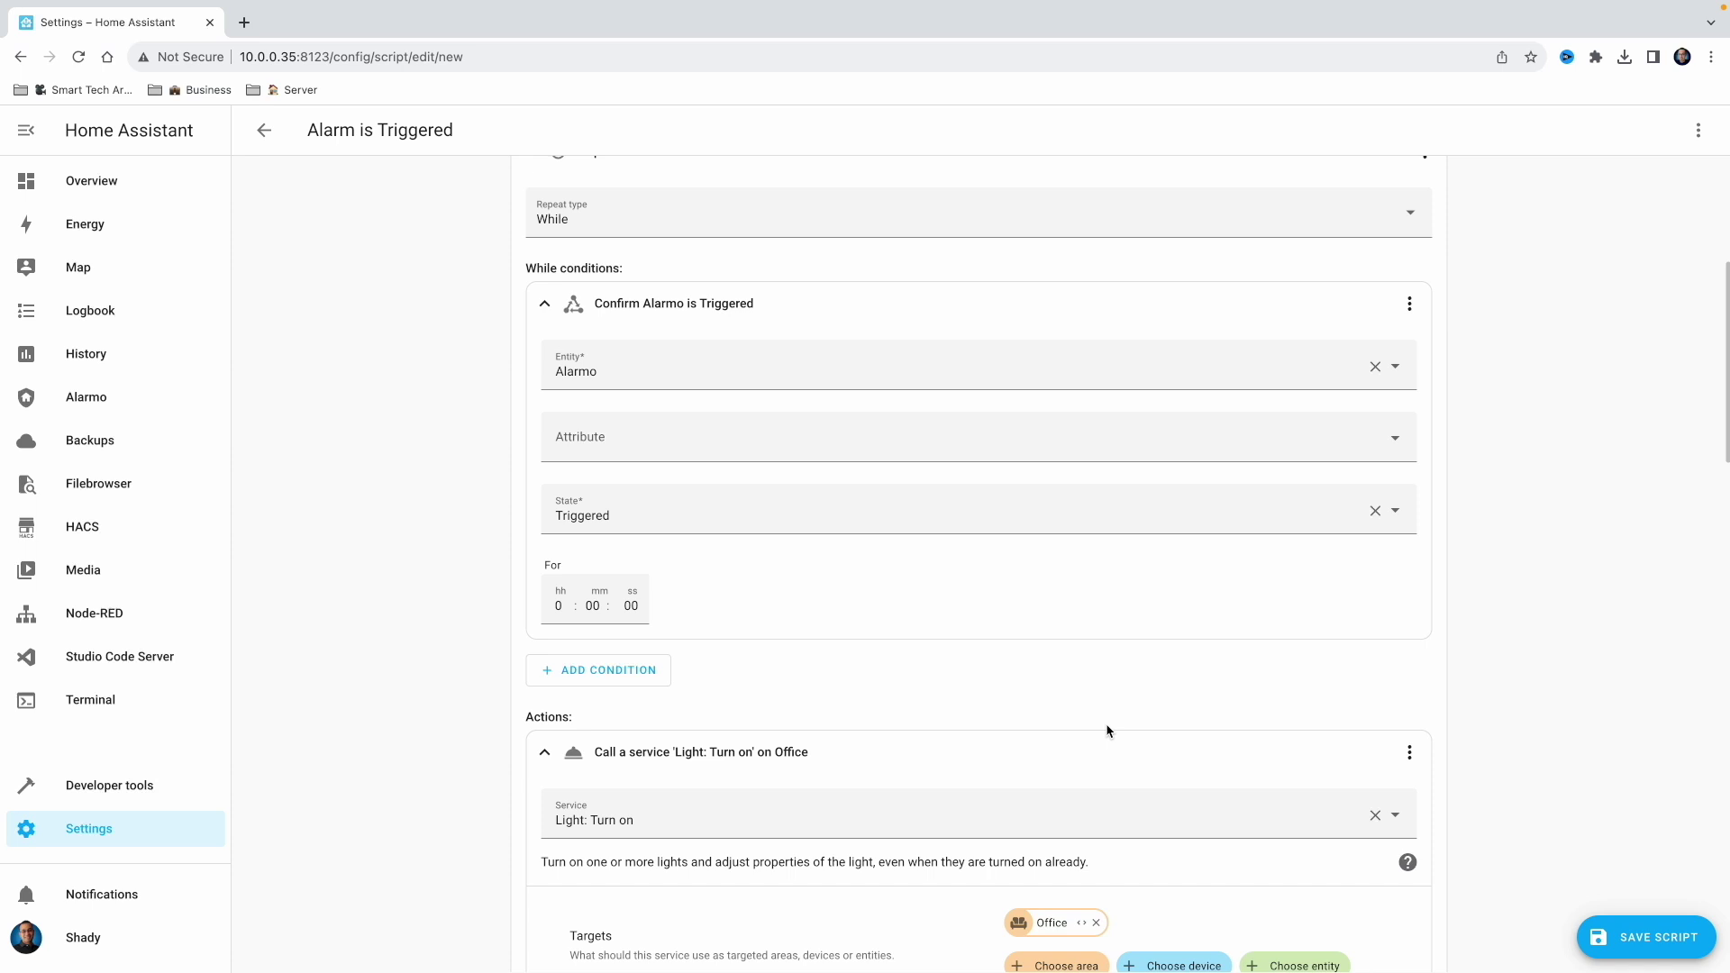
scroll(1107, 730, down, 5)
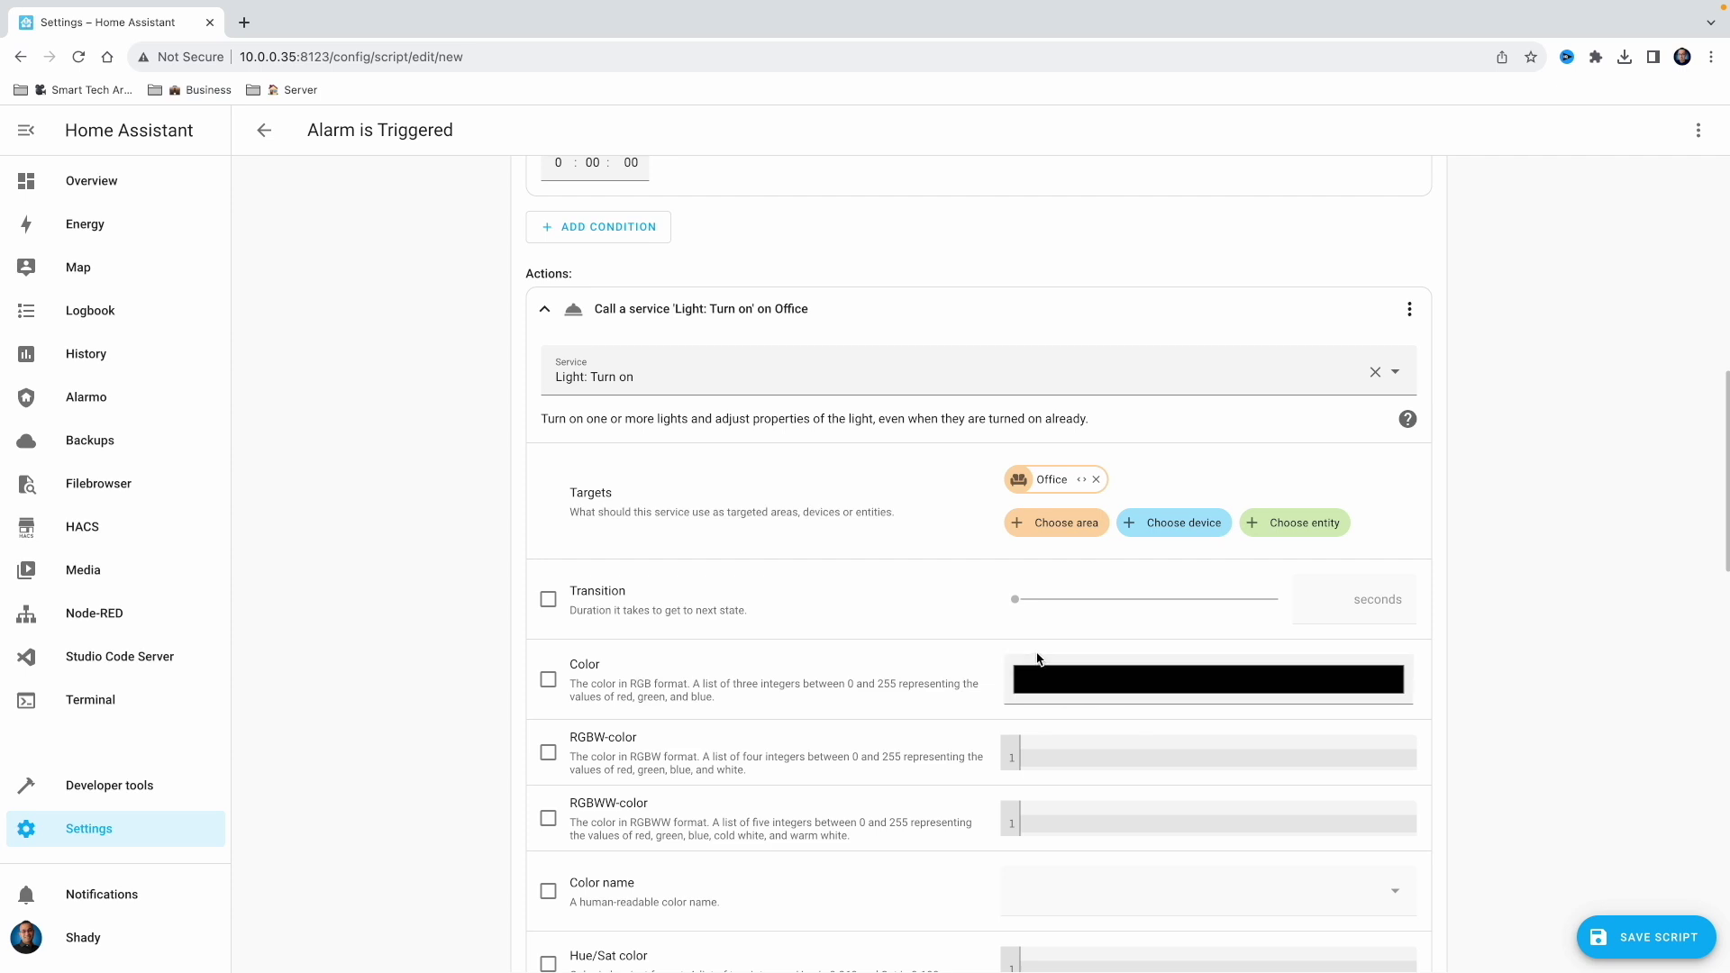
scroll(1037, 661, down, 6)
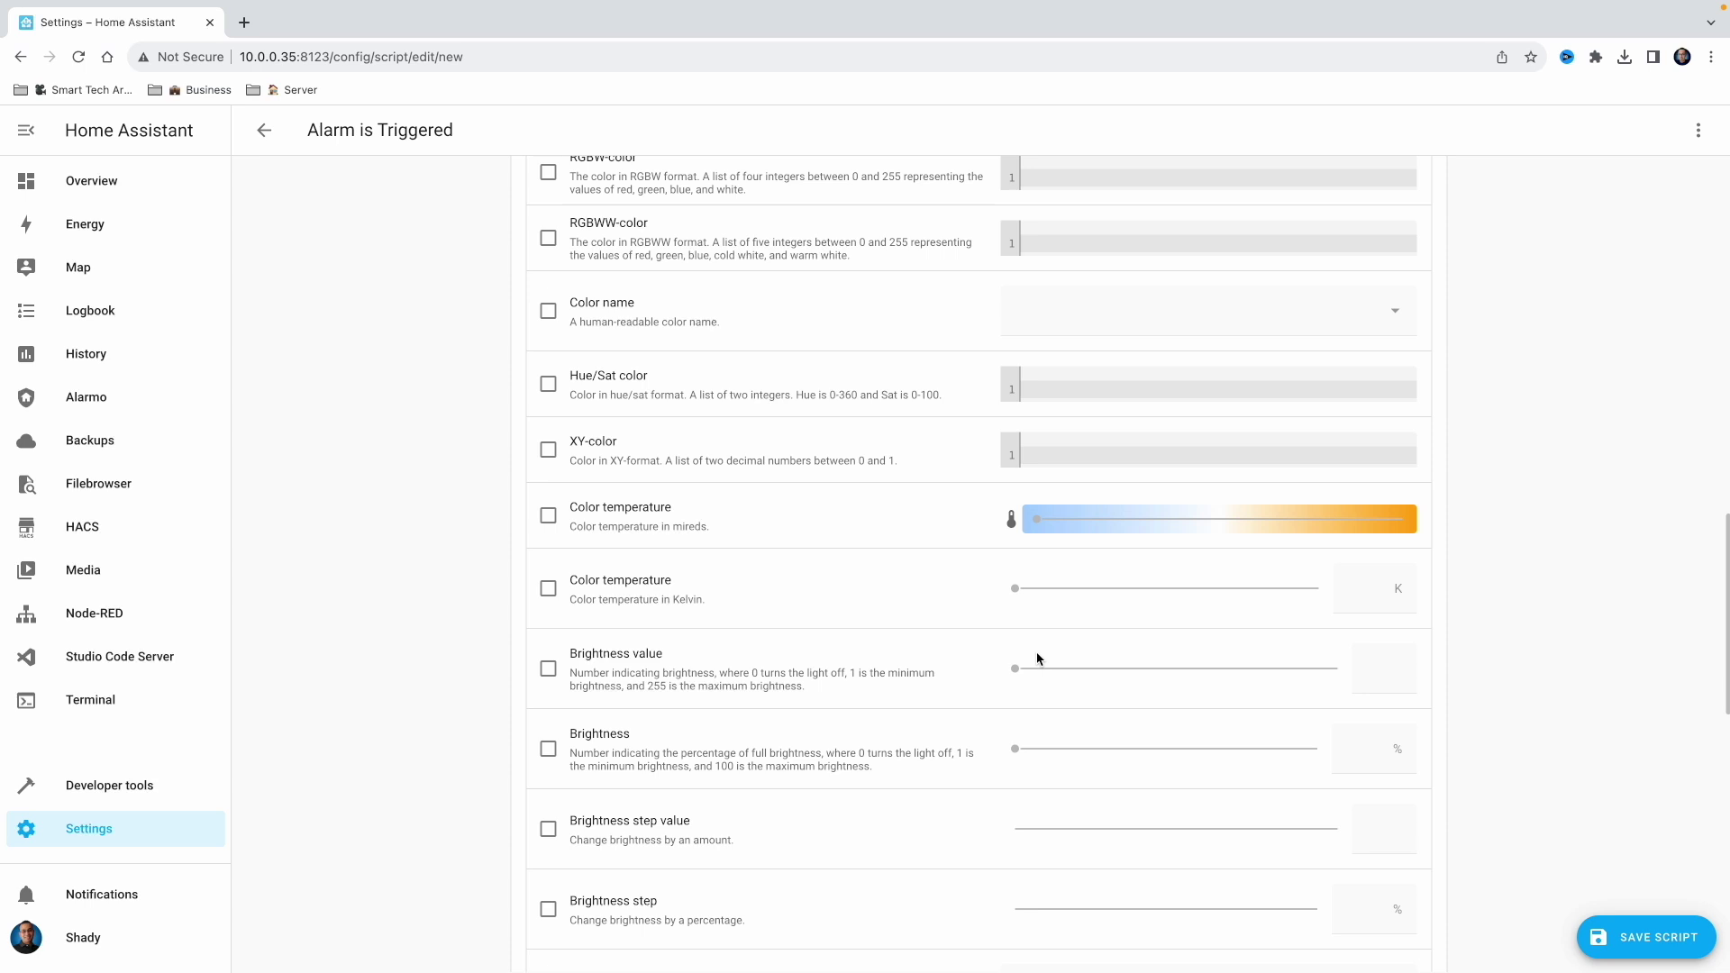
scroll(1036, 655, down, 4)
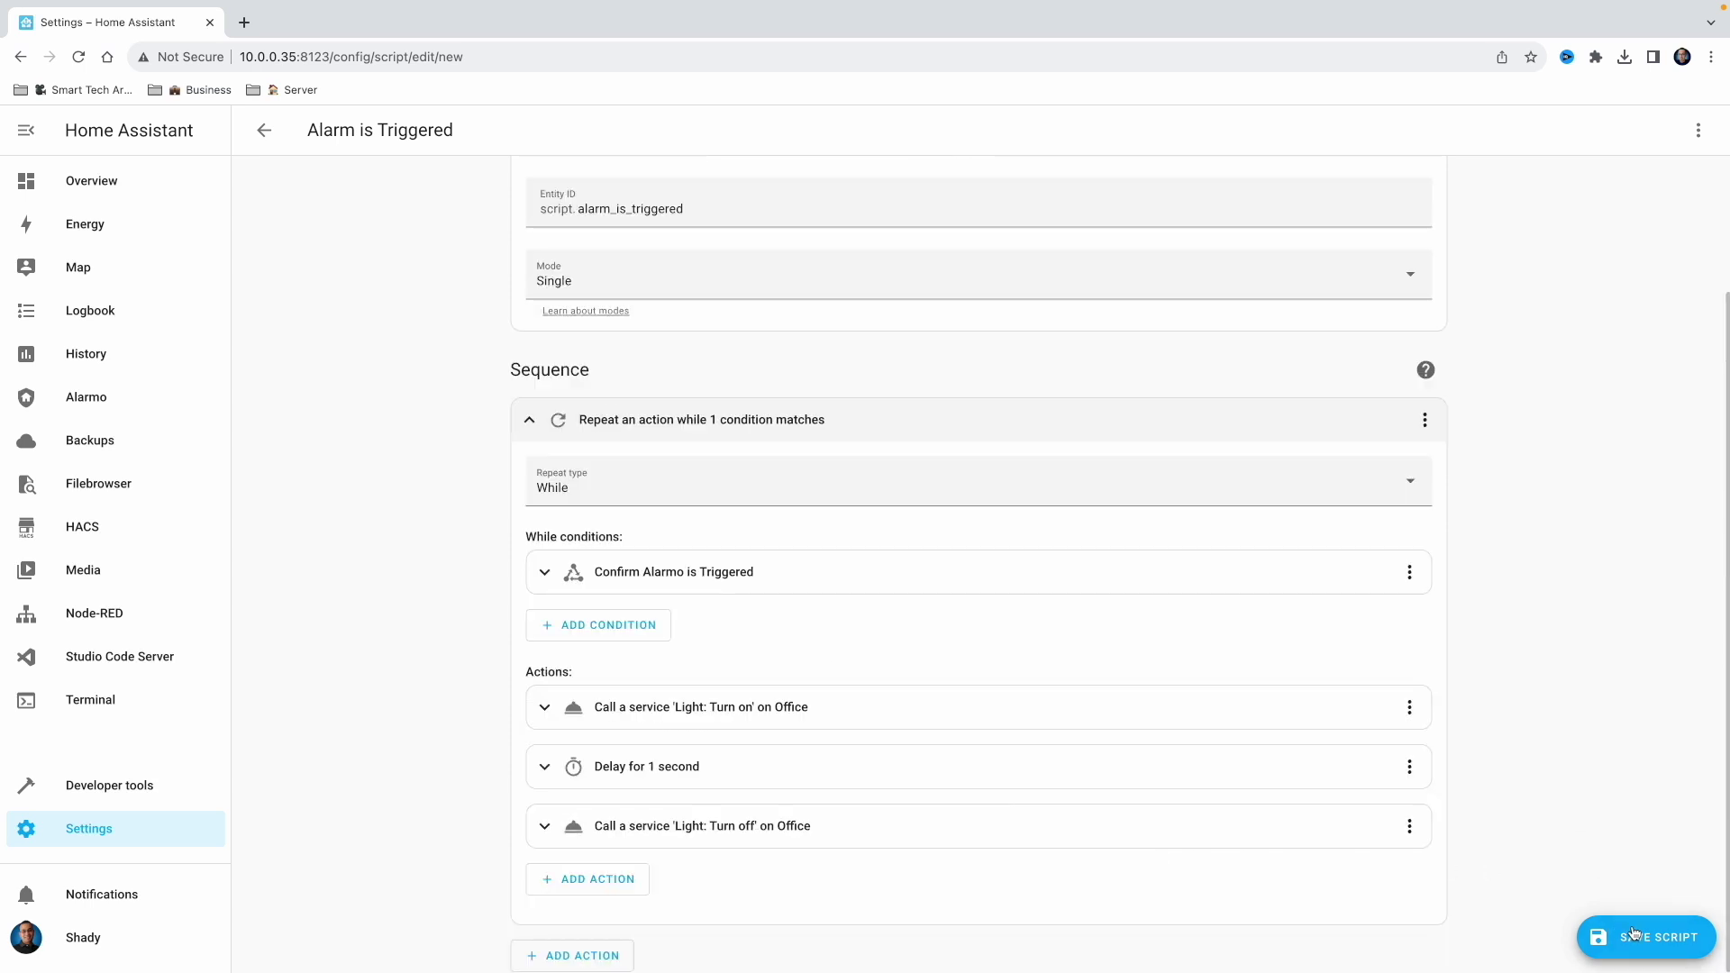
click(1603, 926)
click(80, 396)
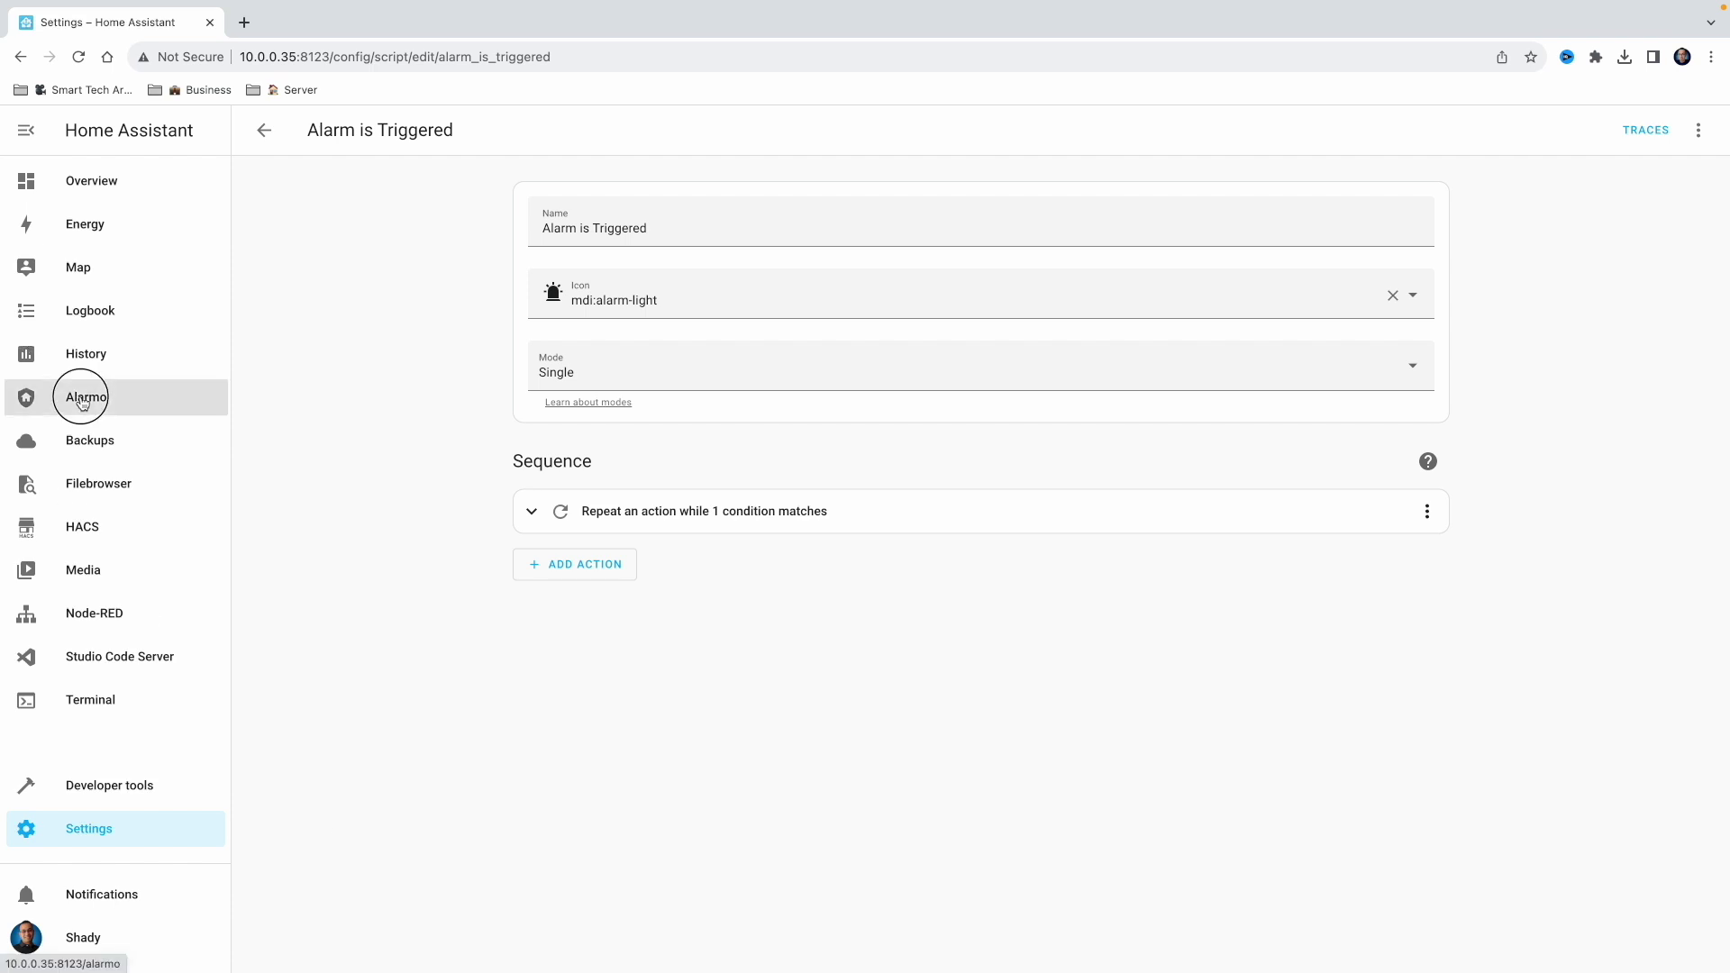
Create and save a Flash the Lights action that runs the Alarm is Triggered script on Alarm is triggered
click(498, 179)
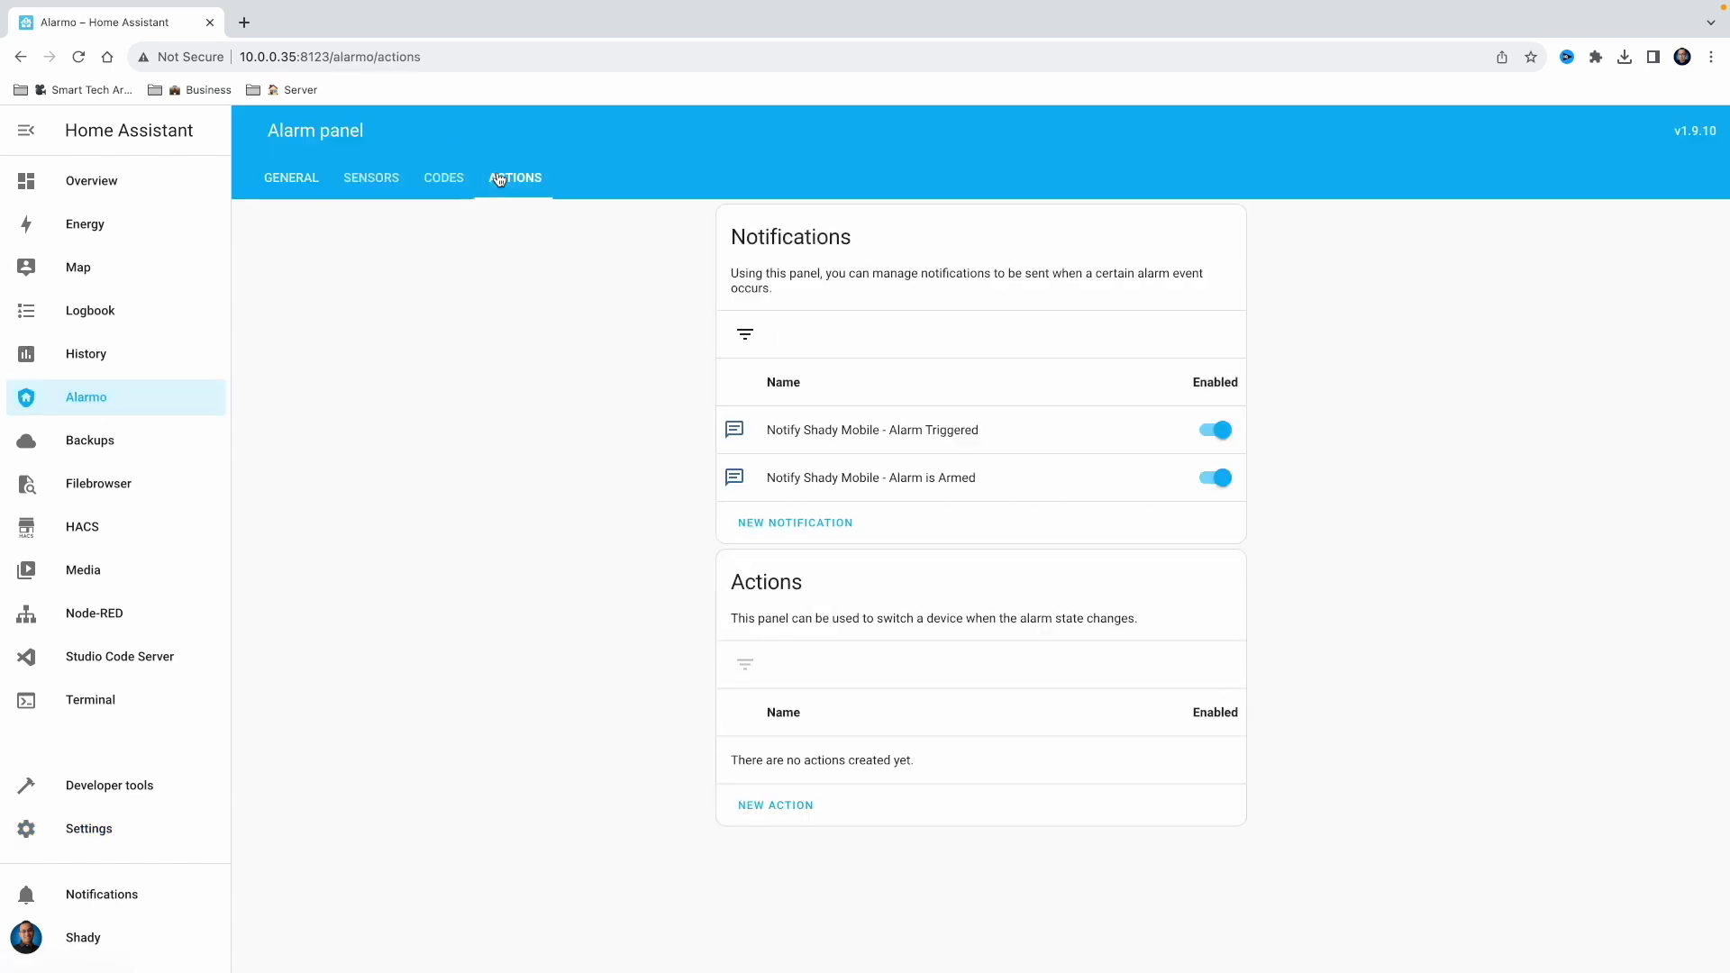
click(810, 815)
click(987, 431)
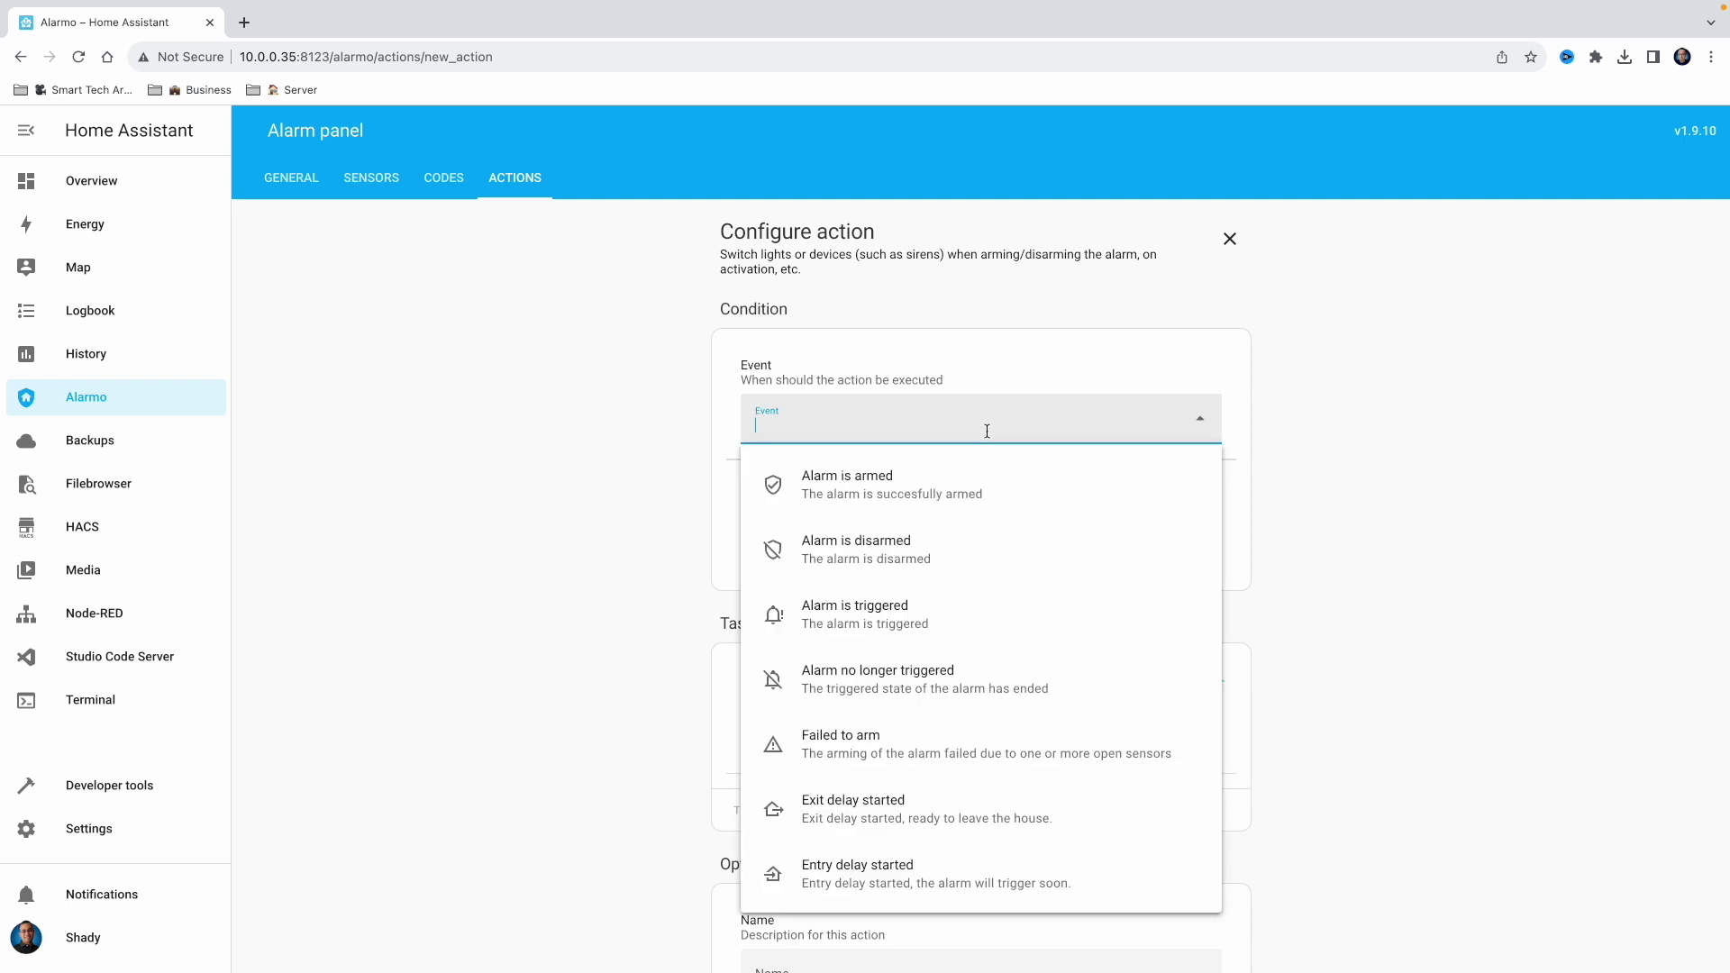
click(938, 606)
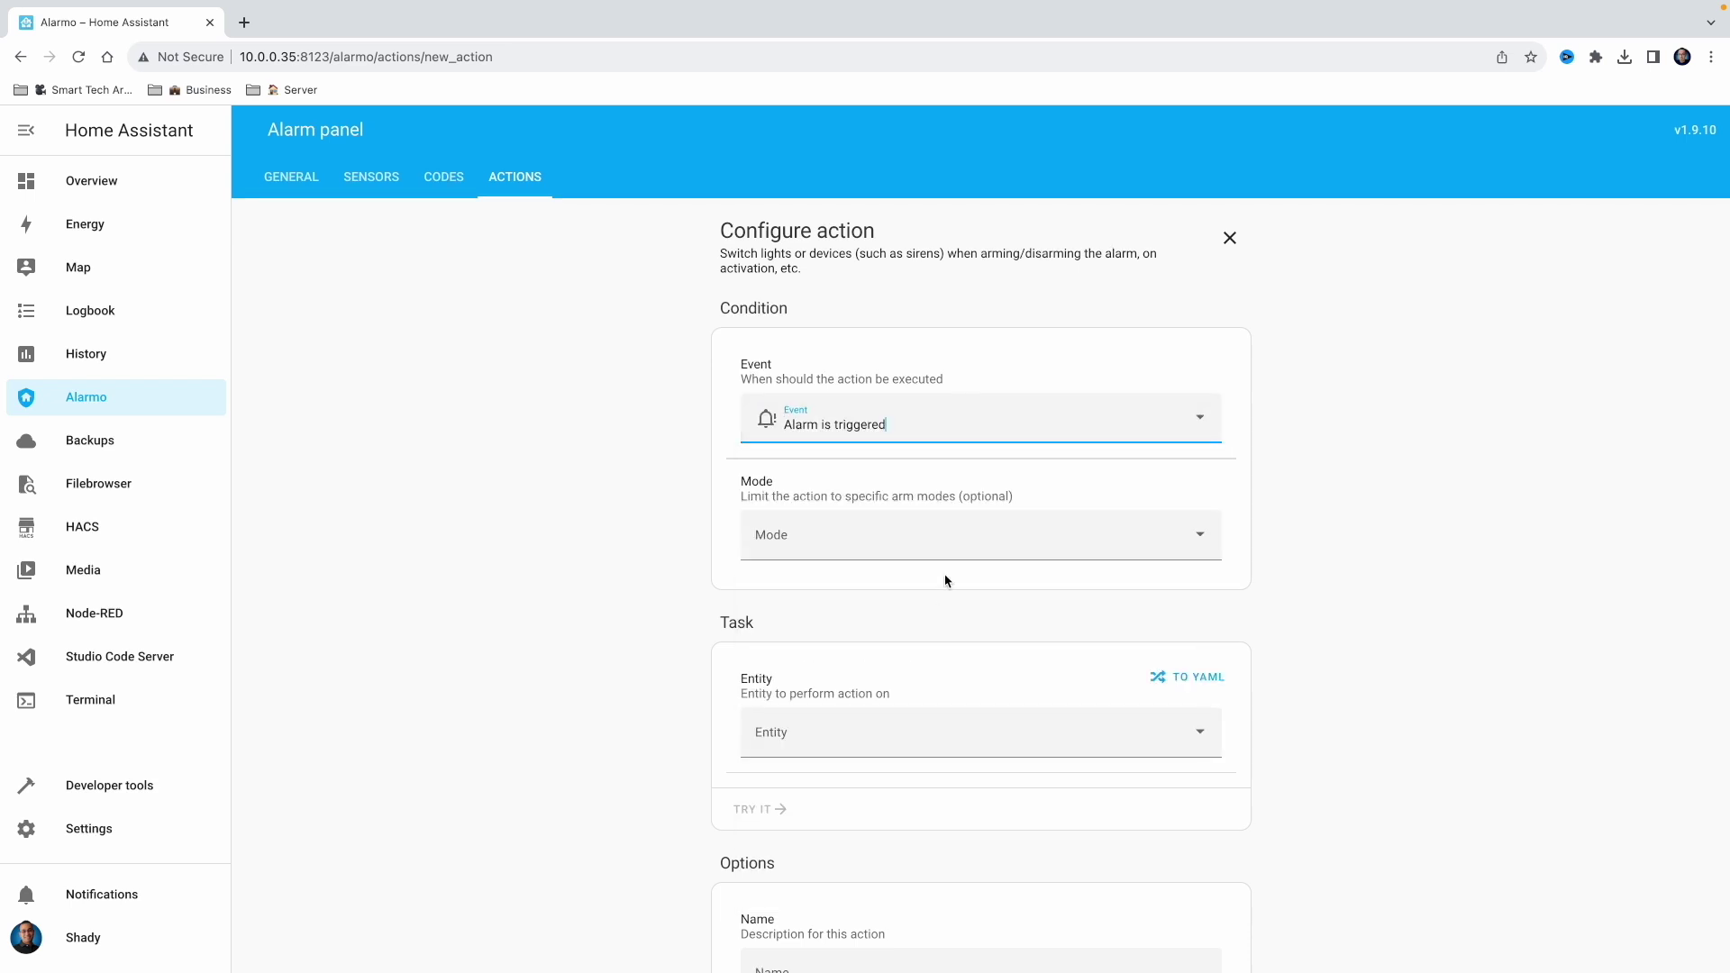
scroll(852, 587, down, 2)
click(837, 599)
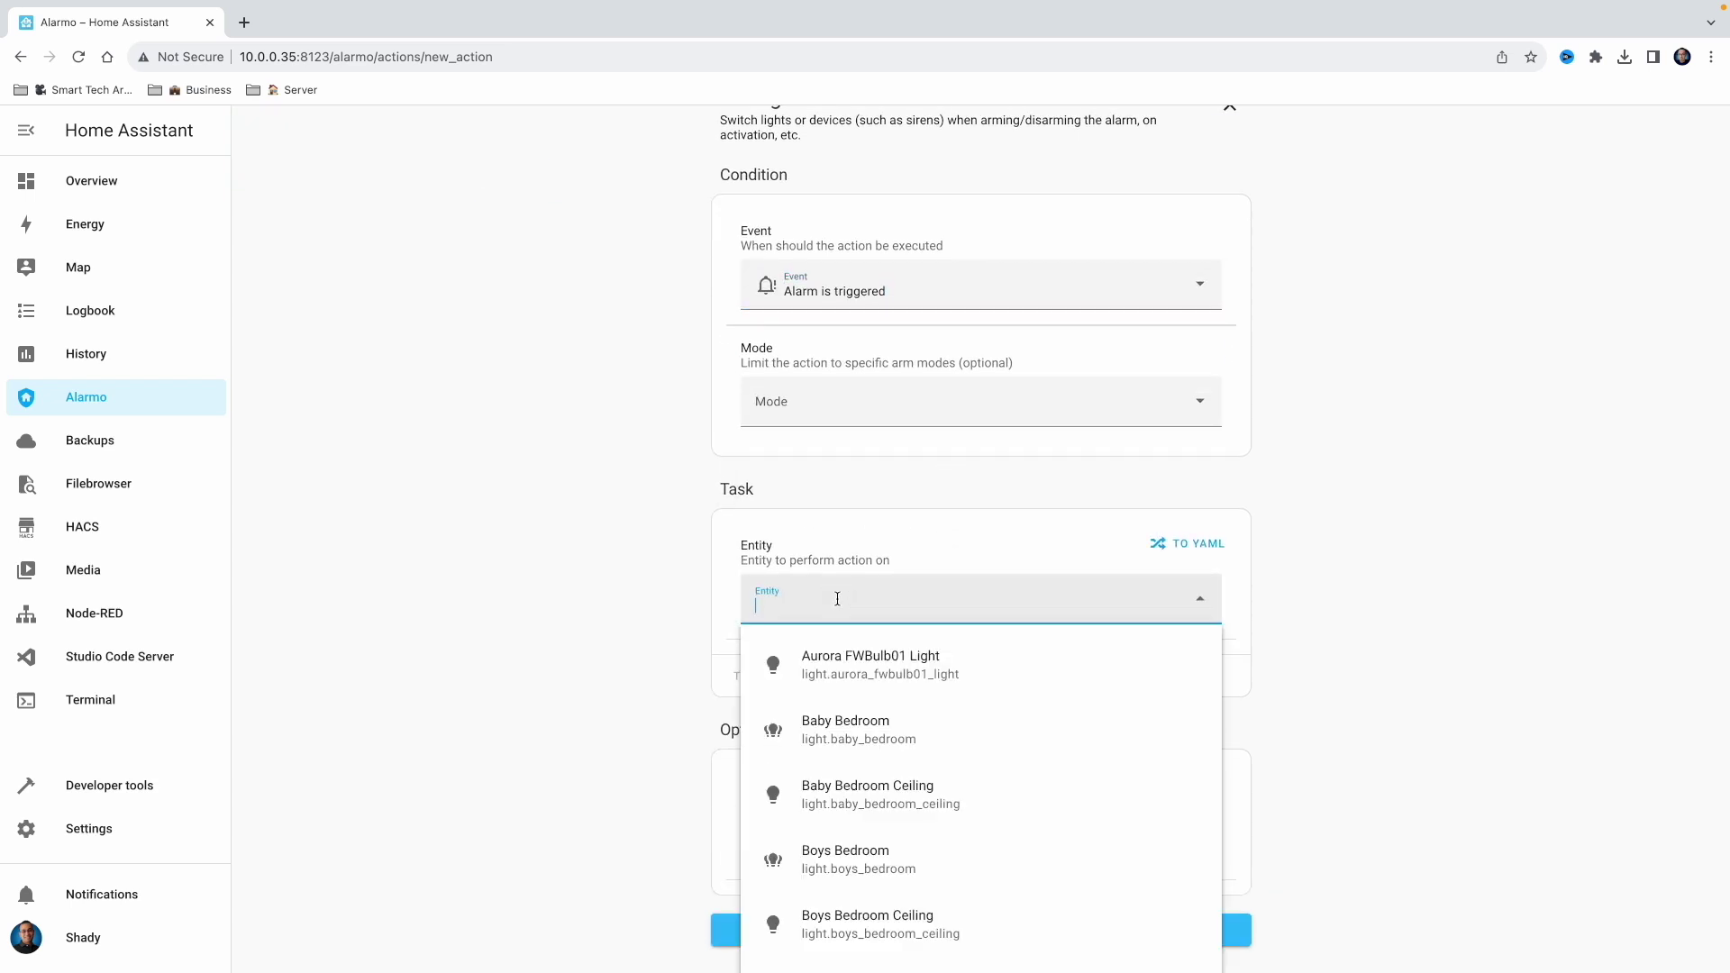
text(ala)
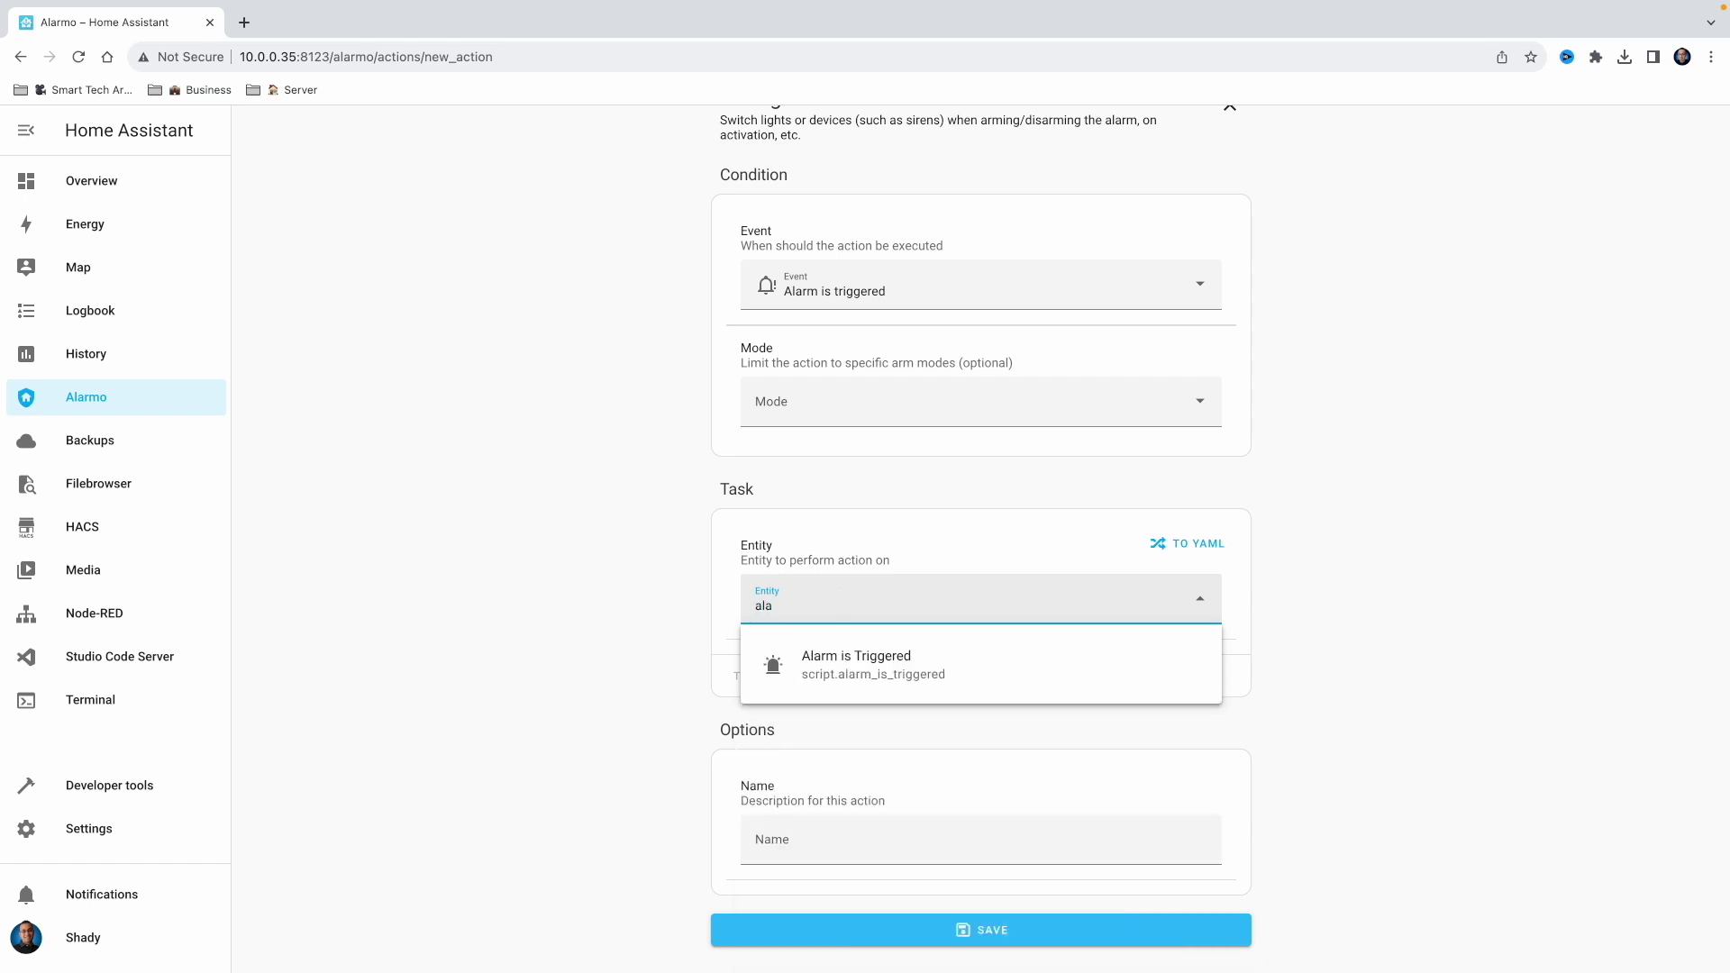
click(891, 677)
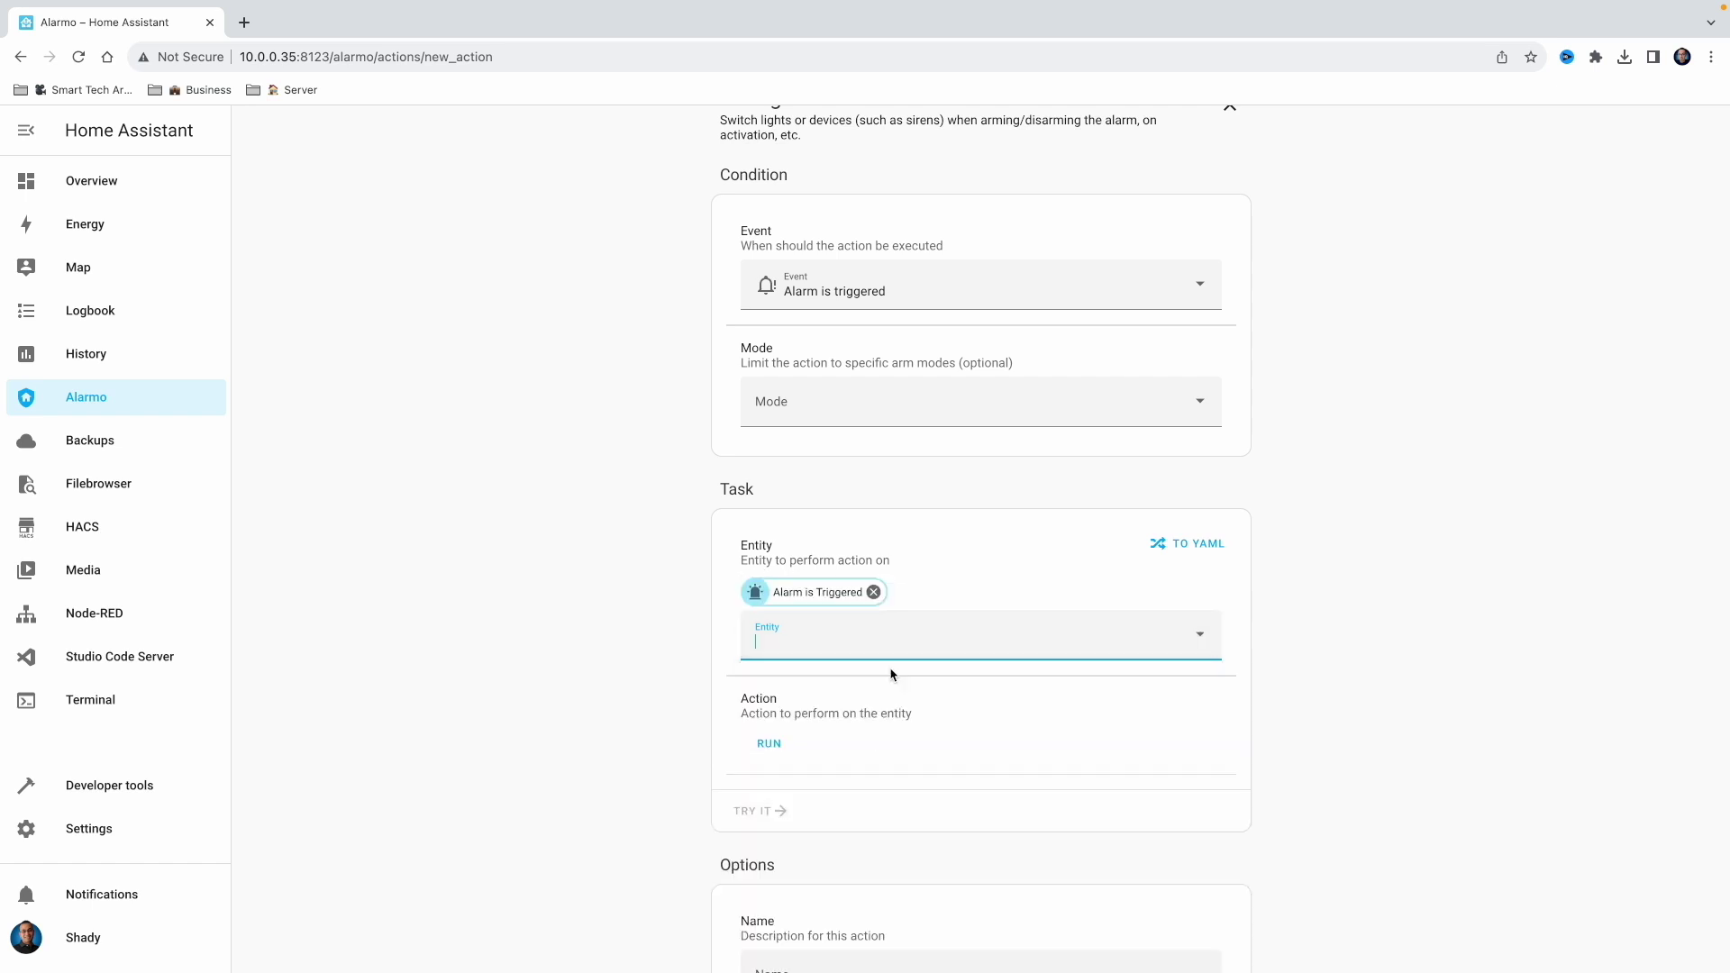
click(774, 748)
scroll(638, 671, down, 2)
click(841, 849)
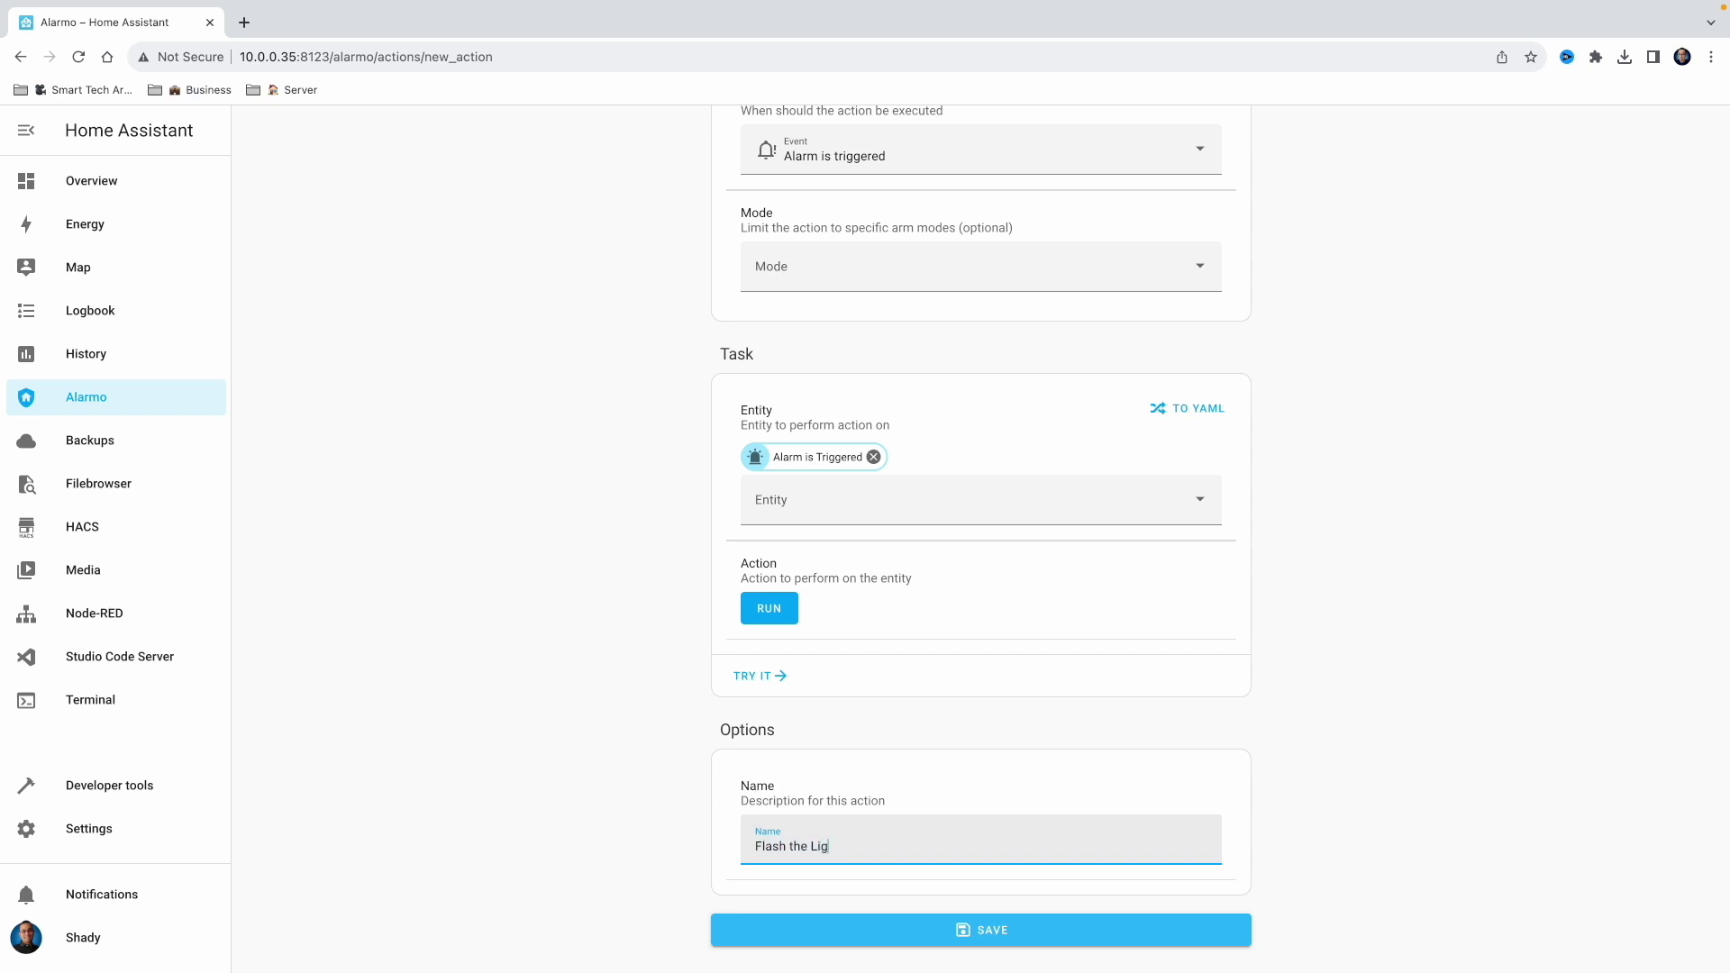
click(942, 929)
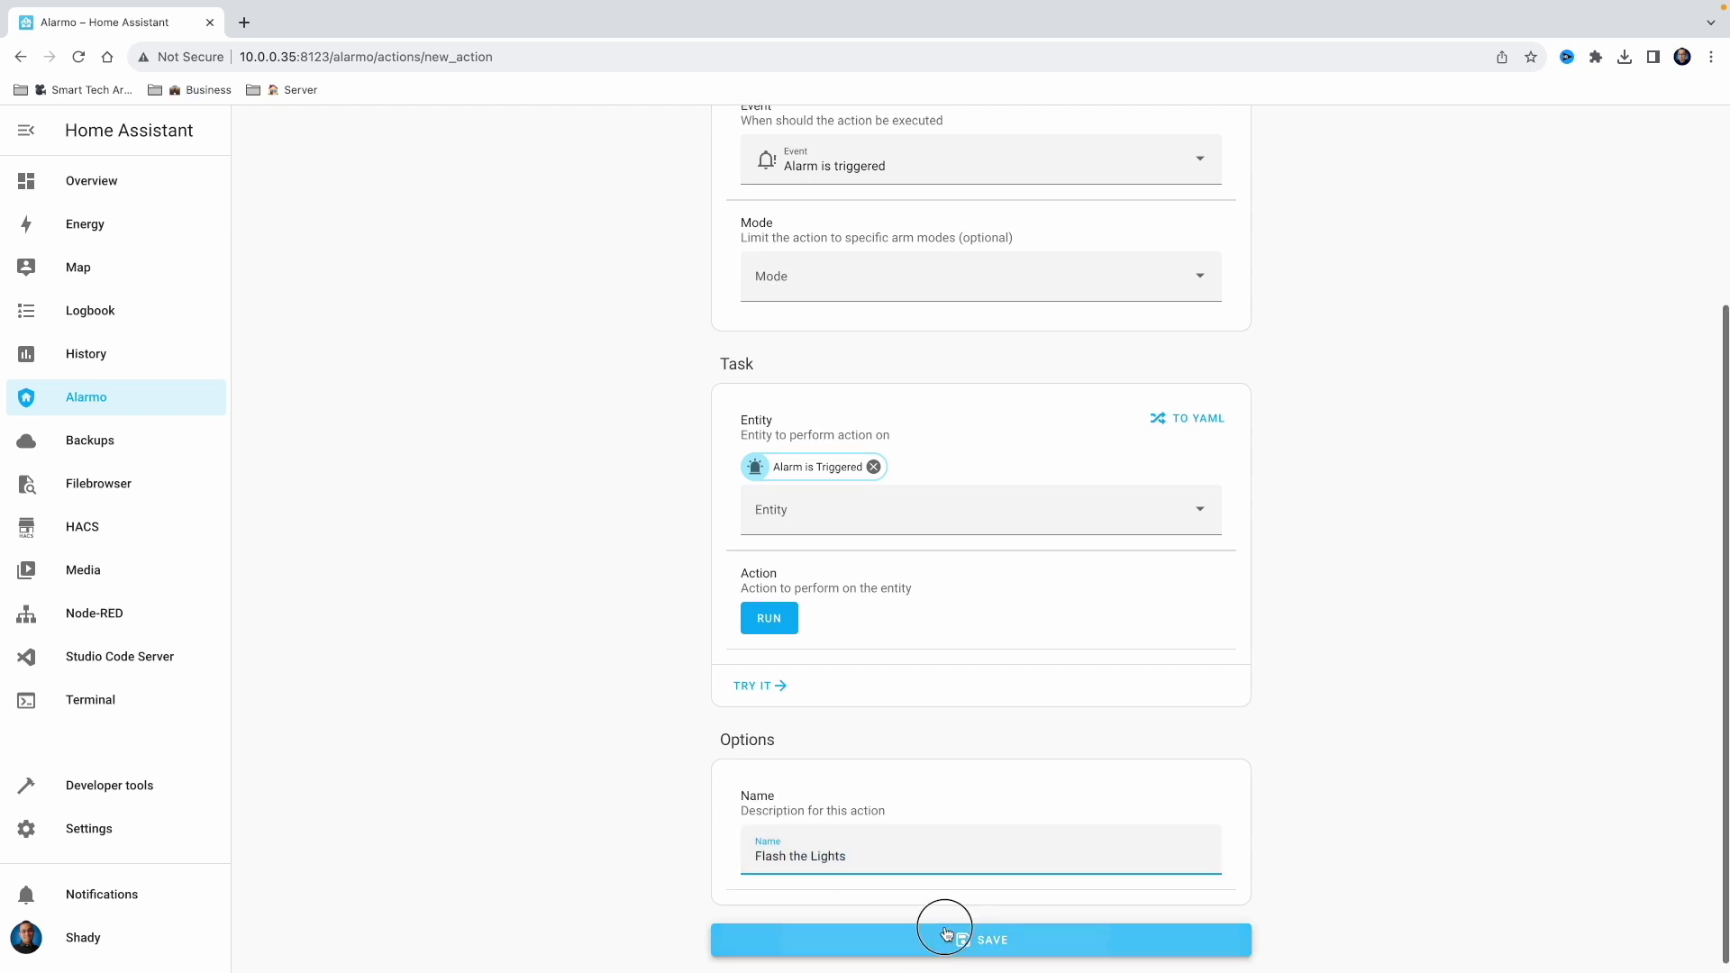